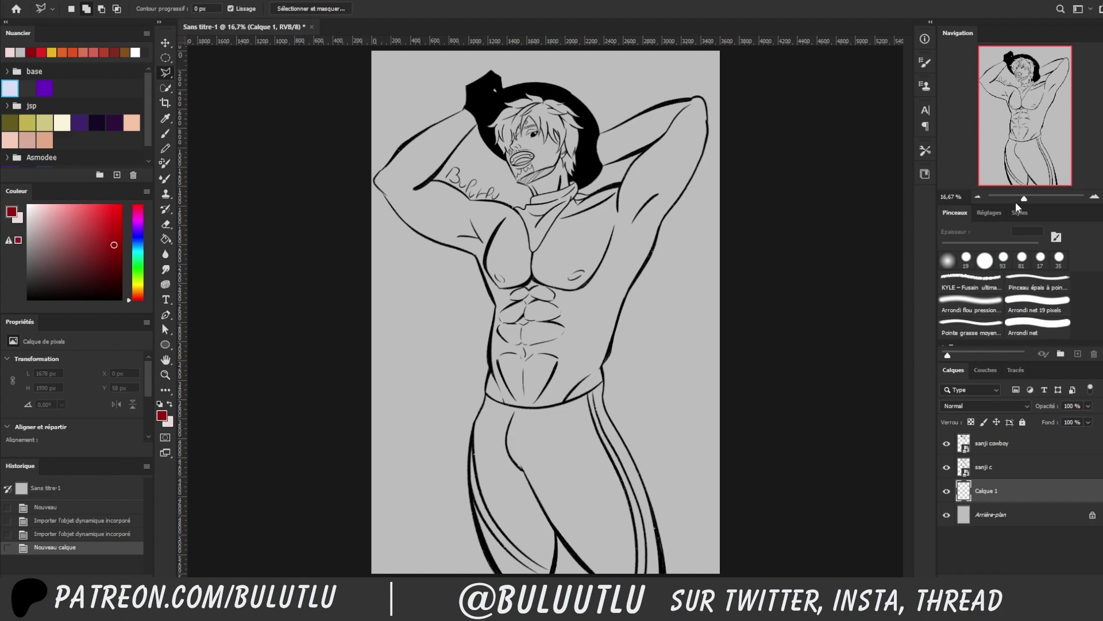
Zoom in on the figure and close the first polygonal outline of the body's skin
{"action": "left_click_drag", "start_coordinate": [1022, 199], "coordinate": [1028, 198]}
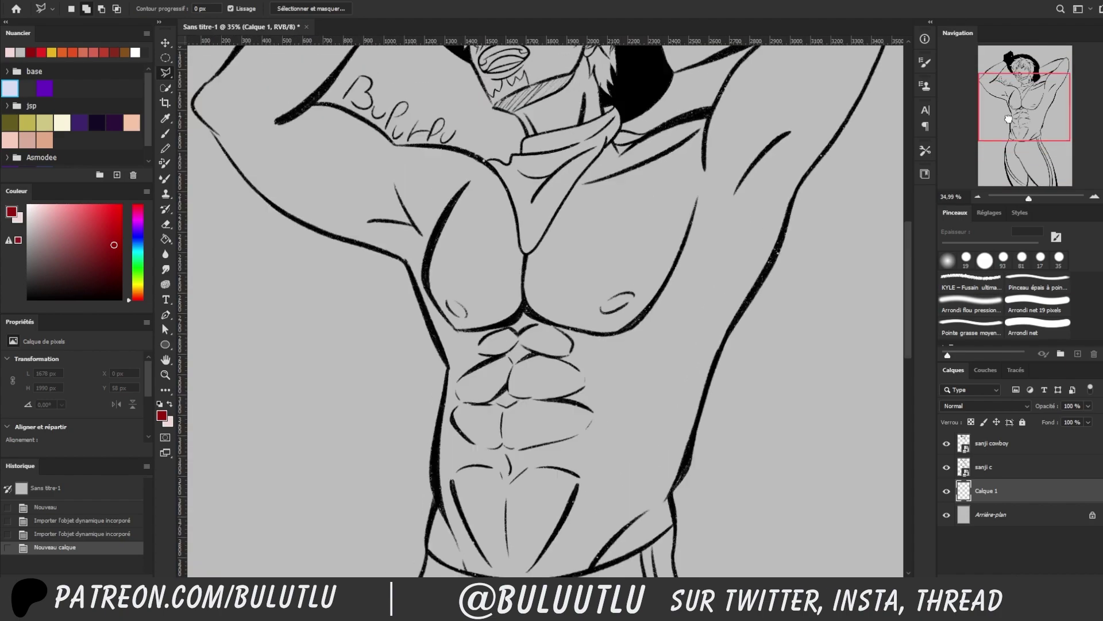
{"action": "left_click_drag", "start_coordinate": [979, 131], "coordinate": [976, 98]}
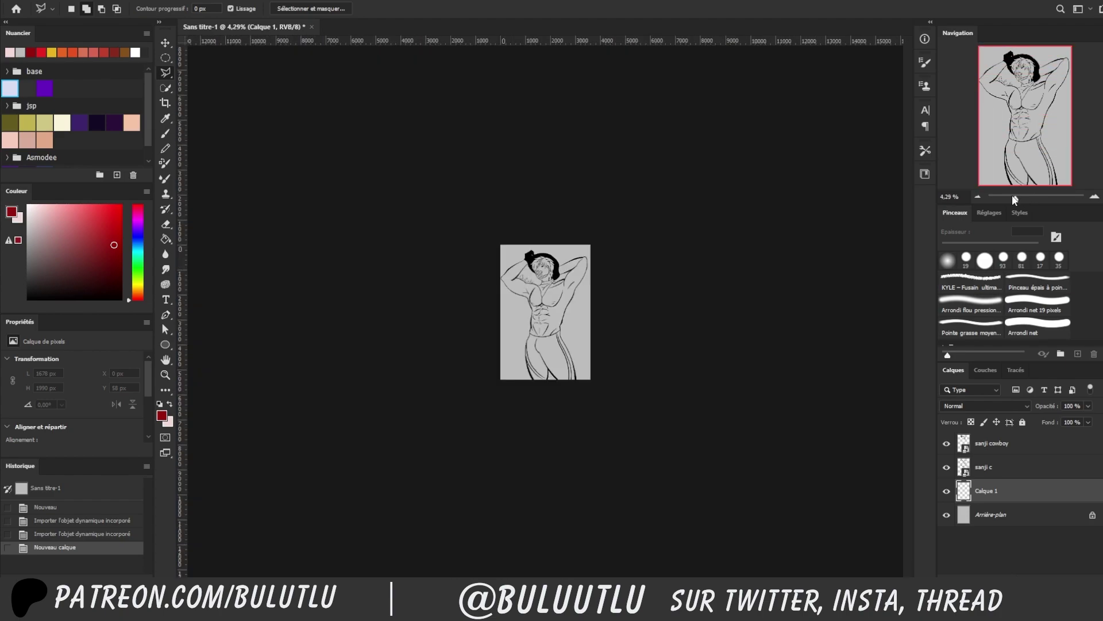
{"action": "left_click_drag", "start_coordinate": [1029, 198], "coordinate": [1034, 198]}
{"action": "left_click_drag", "start_coordinate": [1014, 70], "coordinate": [1014, 120]}
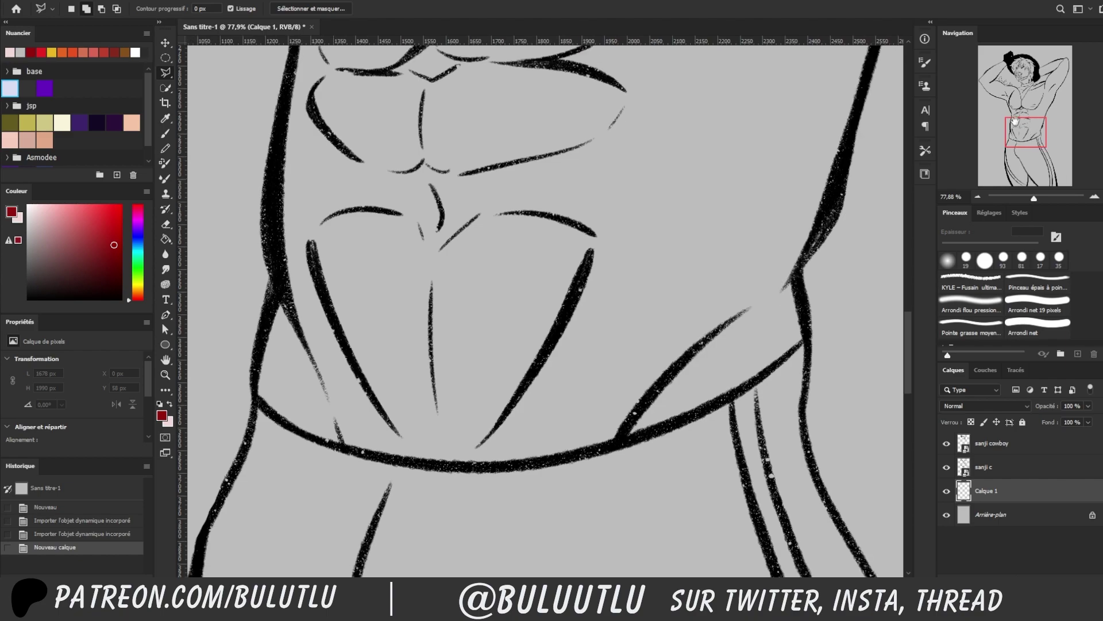
{"action": "double_click", "coordinate": [757, 387]}
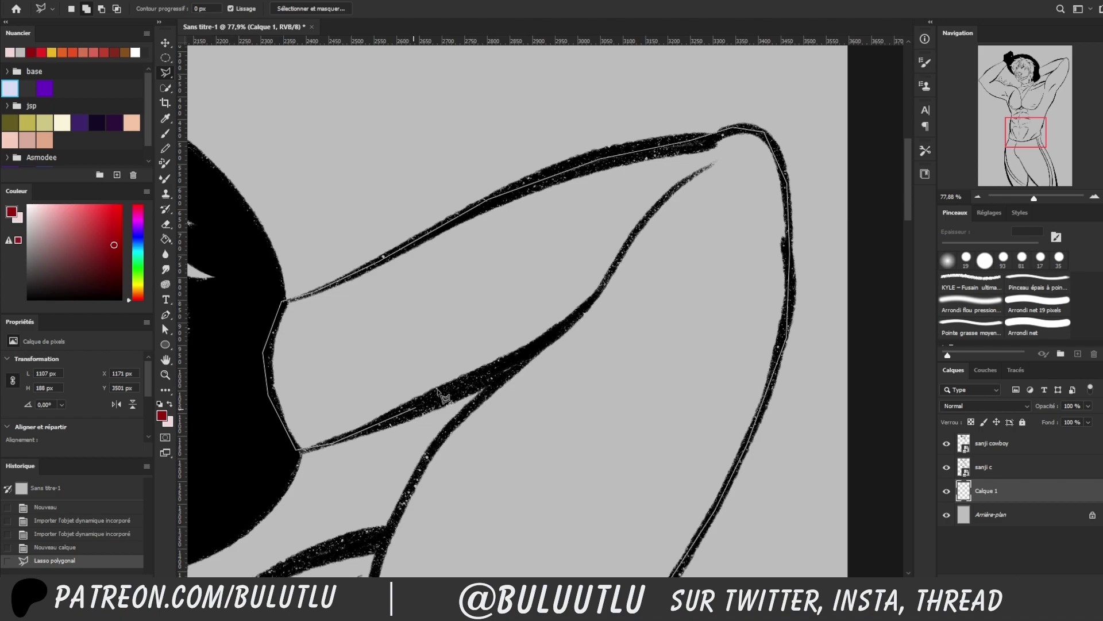
Trace a polygonal lasso outline around the arm's edge, its bend, and the torso
{"action": "left_click", "coordinate": [388, 535]}
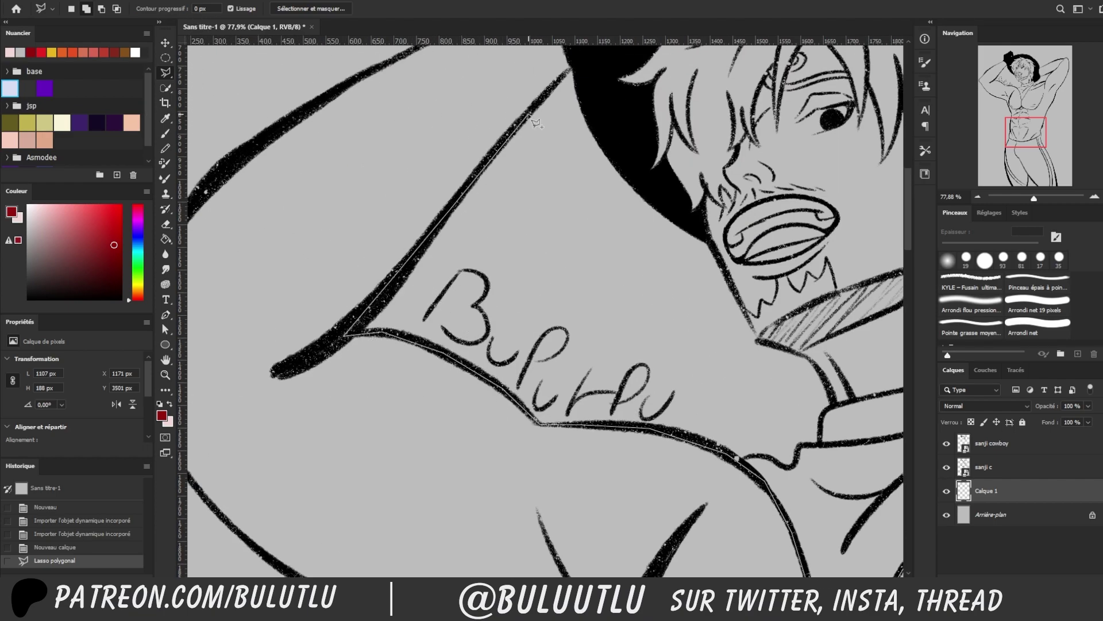
{"action": "scroll", "coordinate": [546, 167], "scroll_direction": "up", "scroll_amount": 4}
{"action": "left_click", "coordinate": [220, 371]}
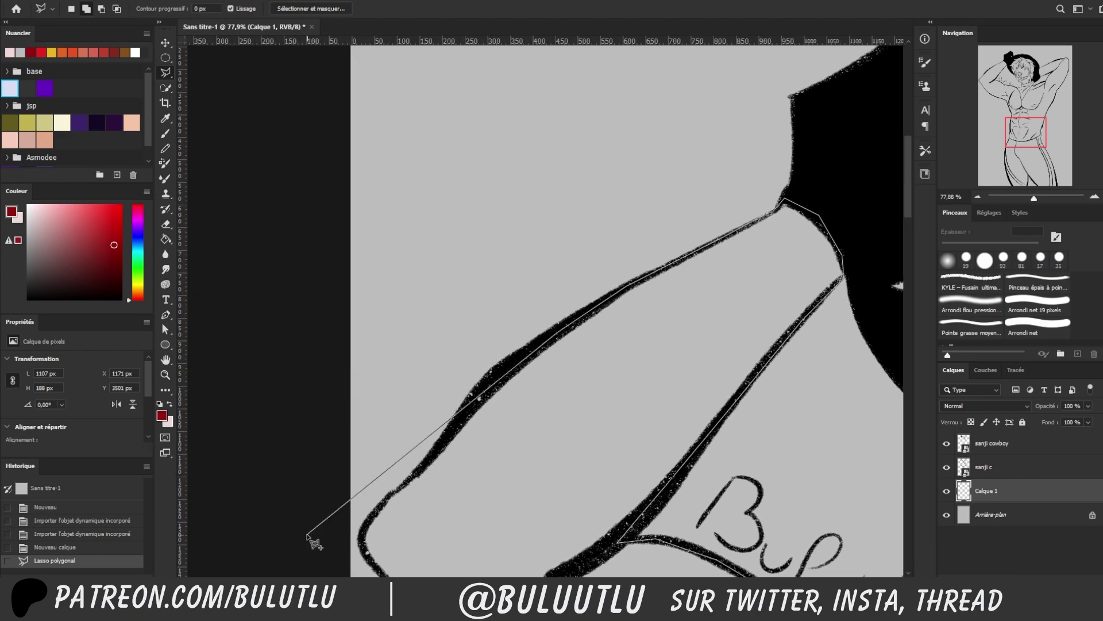
{"action": "scroll", "coordinate": [423, 419], "scroll_direction": "down", "scroll_amount": 4}
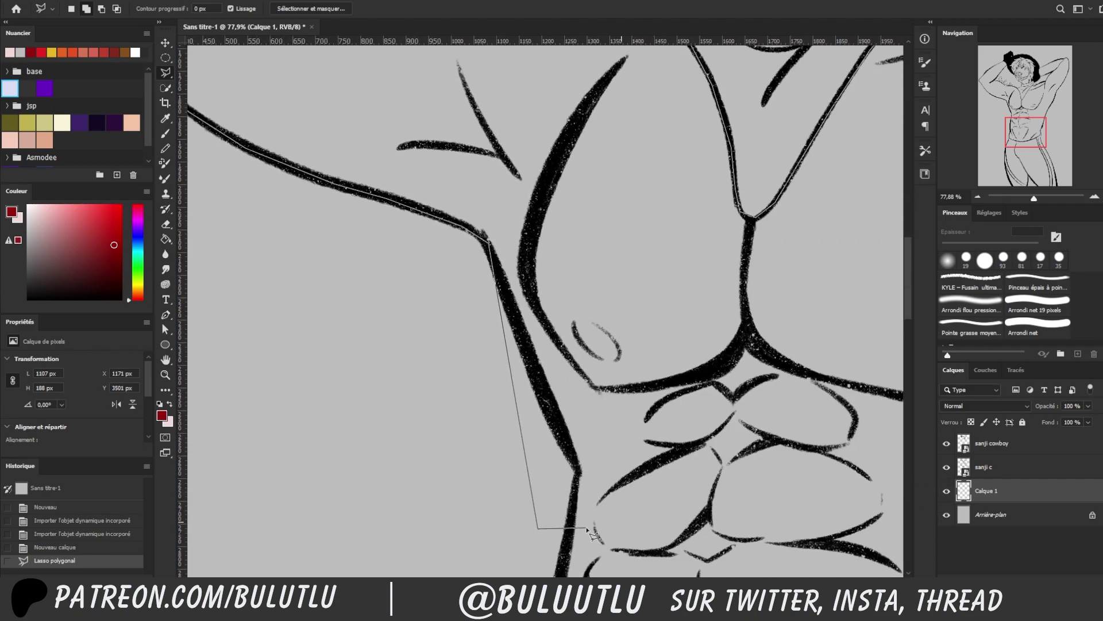
{"action": "double_click", "coordinate": [624, 456]}
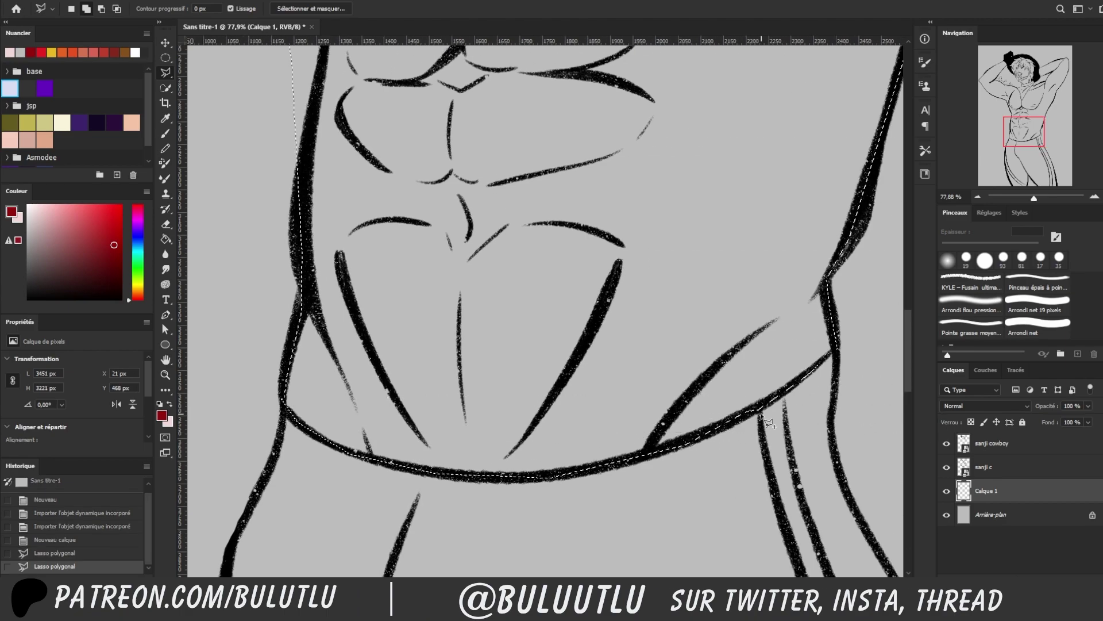
Set the selection mode to Intersect and close the outline along the left torso edge
{"action": "left_click", "coordinate": [1015, 114]}
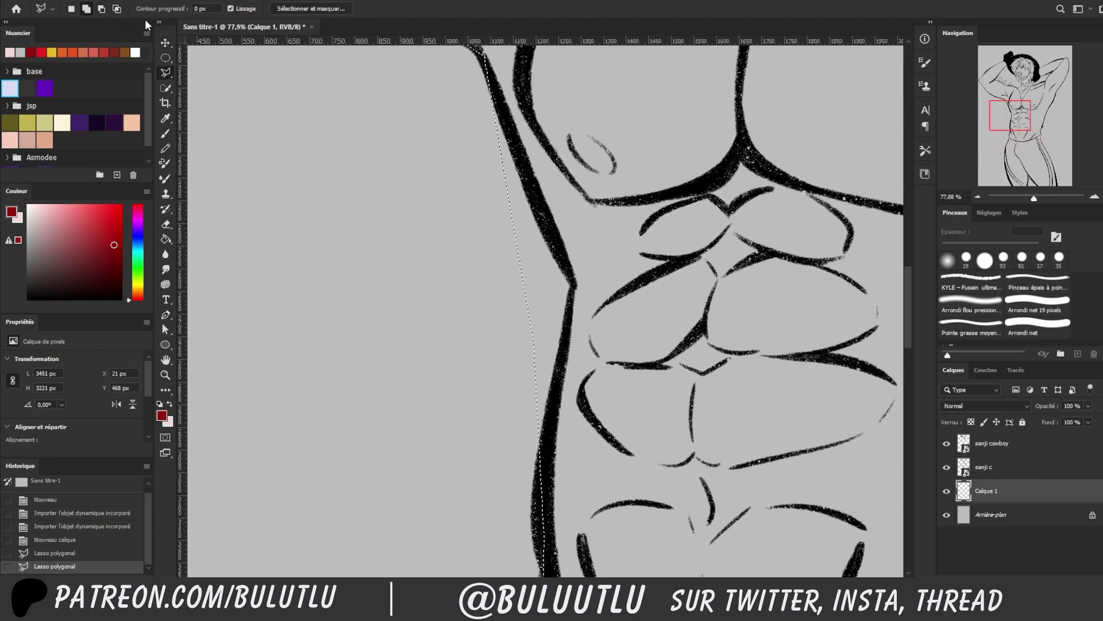
{"action": "left_click", "coordinate": [117, 11]}
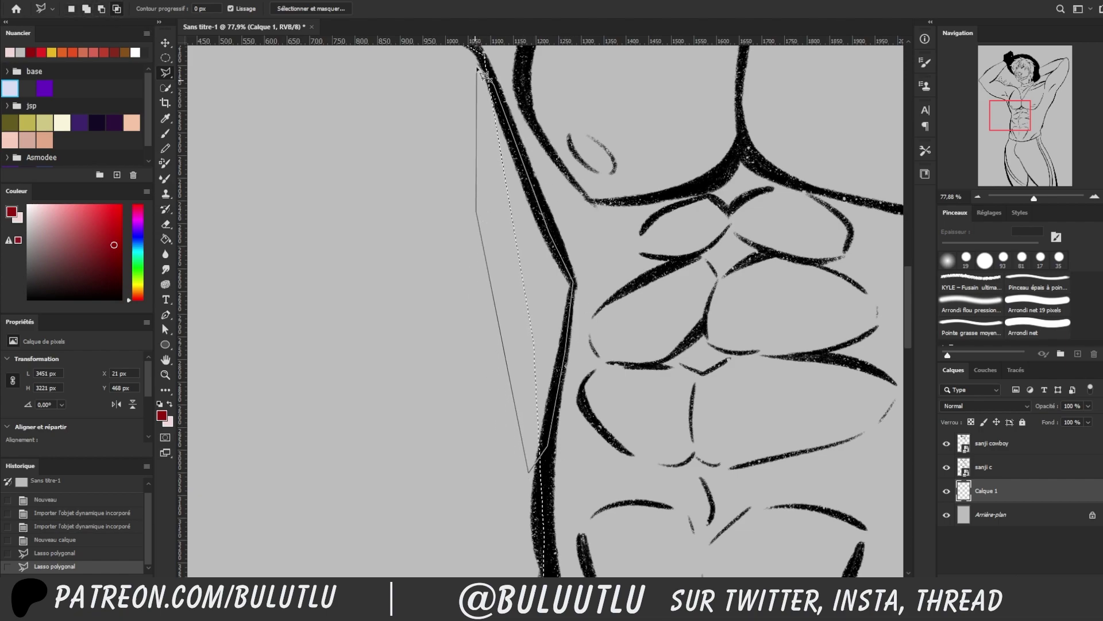
{"action": "double_click", "coordinate": [531, 87]}
{"action": "scroll", "coordinate": [539, 93], "scroll_direction": "down", "scroll_amount": 5}
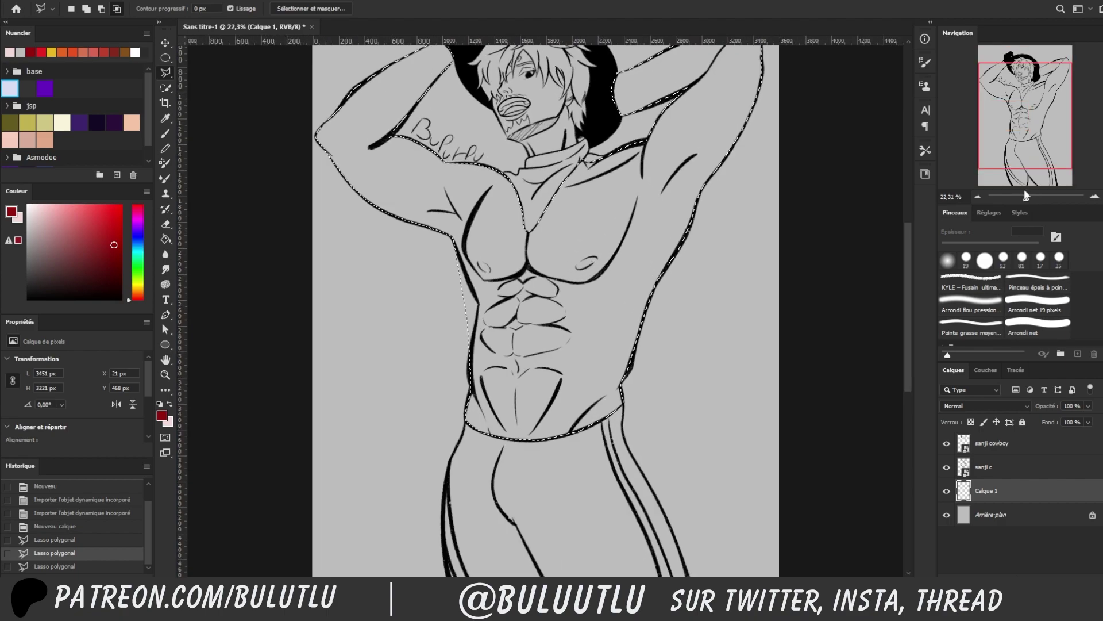
Paint the torso and arms selection salmon with a large brush, then deselect
{"action": "left_click", "coordinate": [45, 140]}
{"action": "key", "text": "b"}
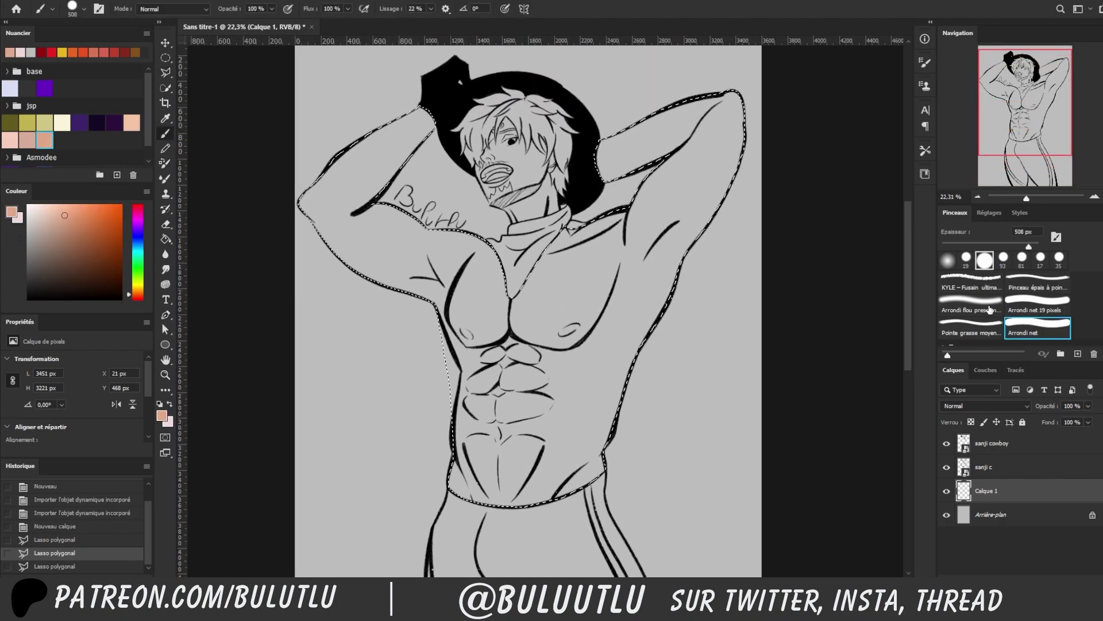
{"action": "mouse_move", "coordinate": [581, 474]}
{"action": "left_mouse_down"}
{"action": "mouse_move", "coordinate": [371, 325]}
{"action": "mouse_move", "coordinate": [357, 149]}
{"action": "left_mouse_up"}
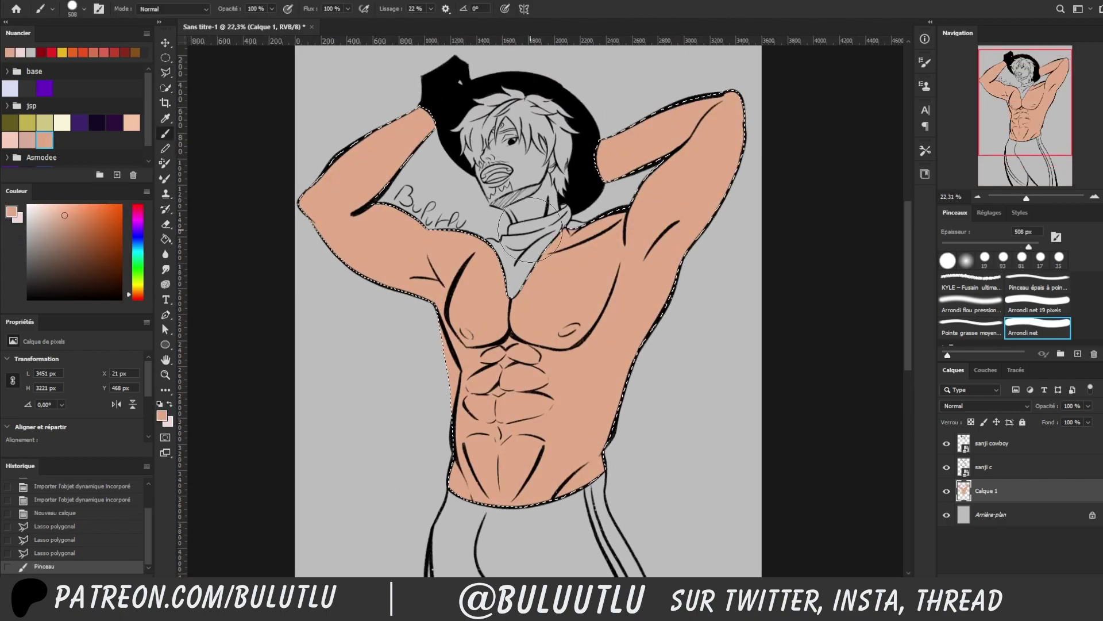
{"action": "key", "text": "l"}
{"action": "key", "text": "ctrl+d"}
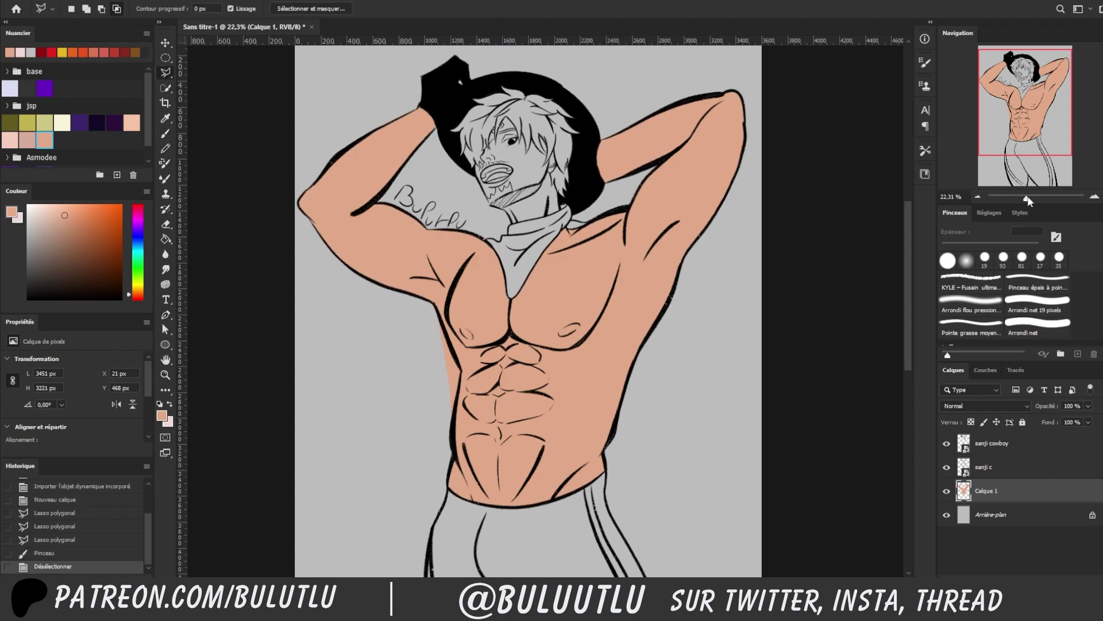
Lasso the stray salmon strip on the left side, erase it, and deselect
{"action": "left_click_drag", "start_coordinate": [1029, 200], "coordinate": [1031, 198]}
{"action": "left_click", "coordinate": [419, 174]}
{"action": "double_click", "coordinate": [448, 356]}
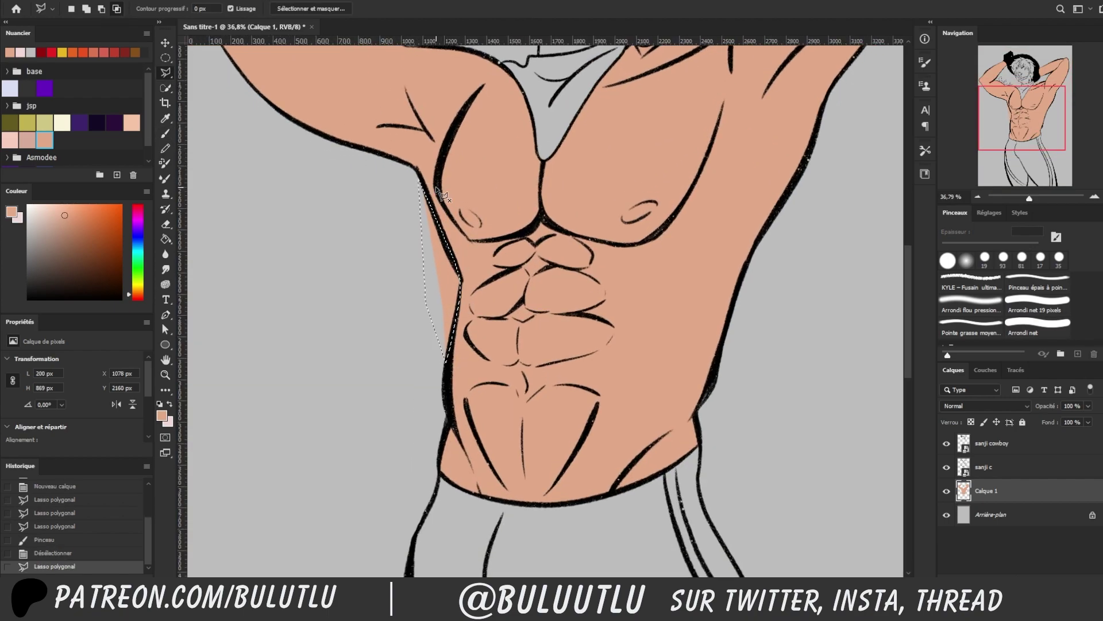
{"action": "key", "text": "e"}
{"action": "left_click_drag", "start_coordinate": [454, 253], "coordinate": [446, 357]}
{"action": "left_click_drag", "start_coordinate": [428, 189], "coordinate": [457, 276]}
{"action": "key", "text": "l"}
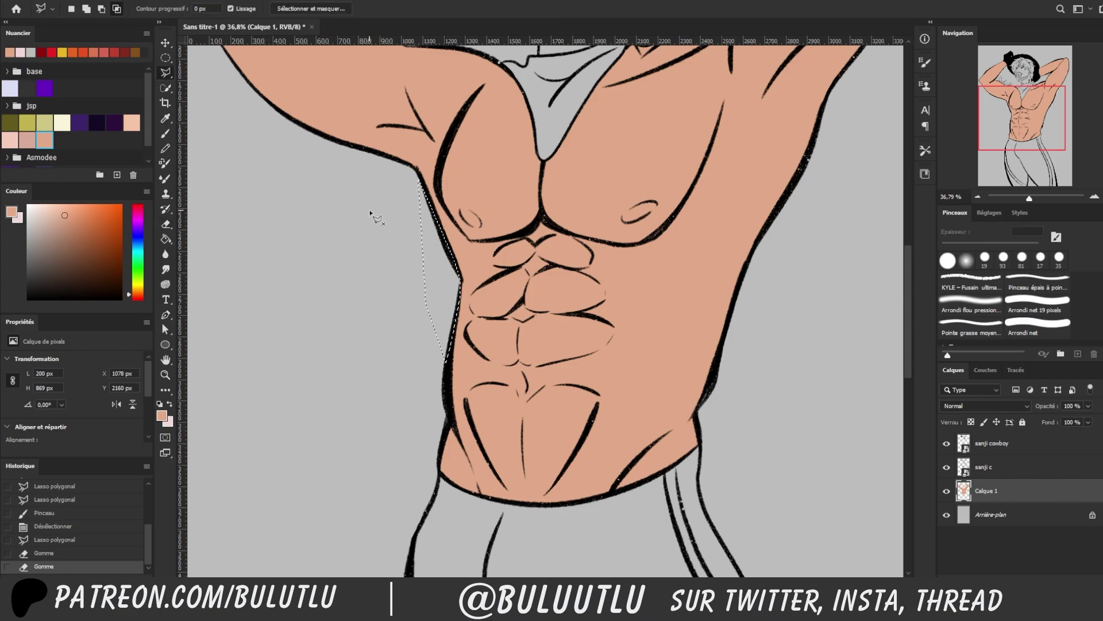
{"action": "key", "text": "ctrl+d"}
{"action": "left_click_drag", "start_coordinate": [1024, 123], "coordinate": [1023, 86]}
{"action": "key", "text": "ctrl+0"}
{"action": "scroll", "coordinate": [1021, 80], "scroll_direction": "up", "scroll_amount": 3}
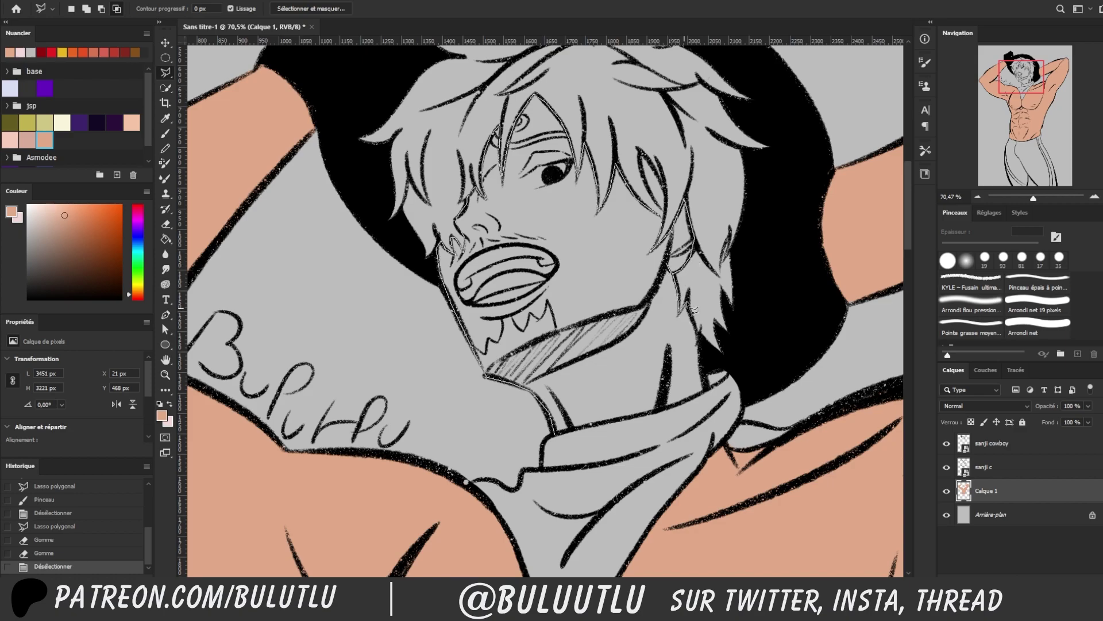
Outline the face areas and the region beside the mustache with the Polygonal Lasso
{"action": "double_click", "coordinate": [618, 422]}
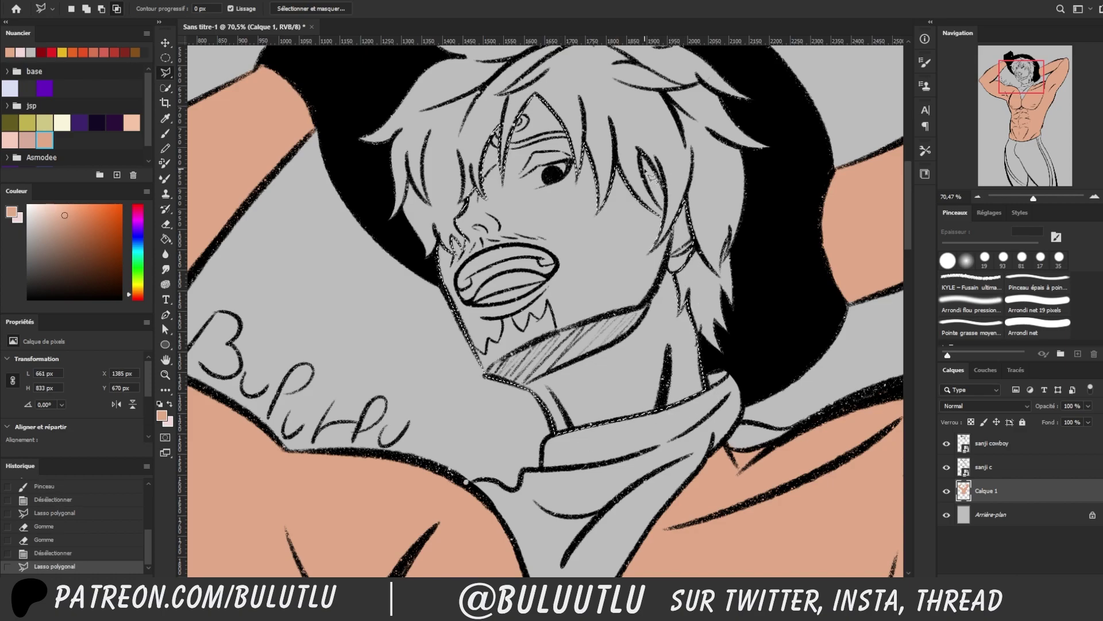
{"action": "left_click", "coordinate": [651, 163]}
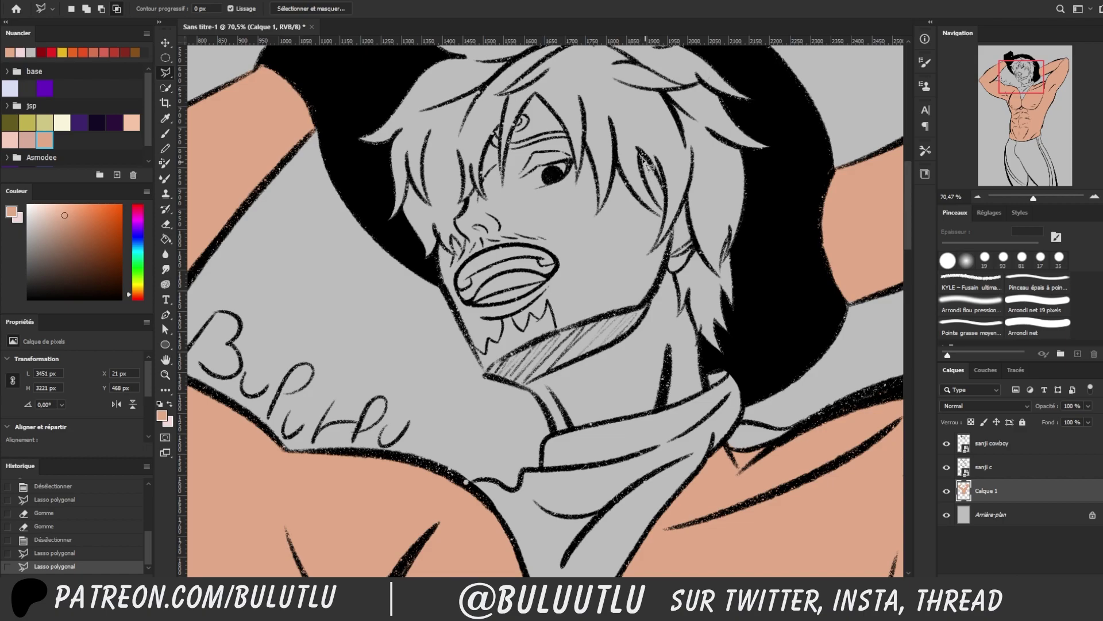
{"action": "double_click", "coordinate": [677, 188]}
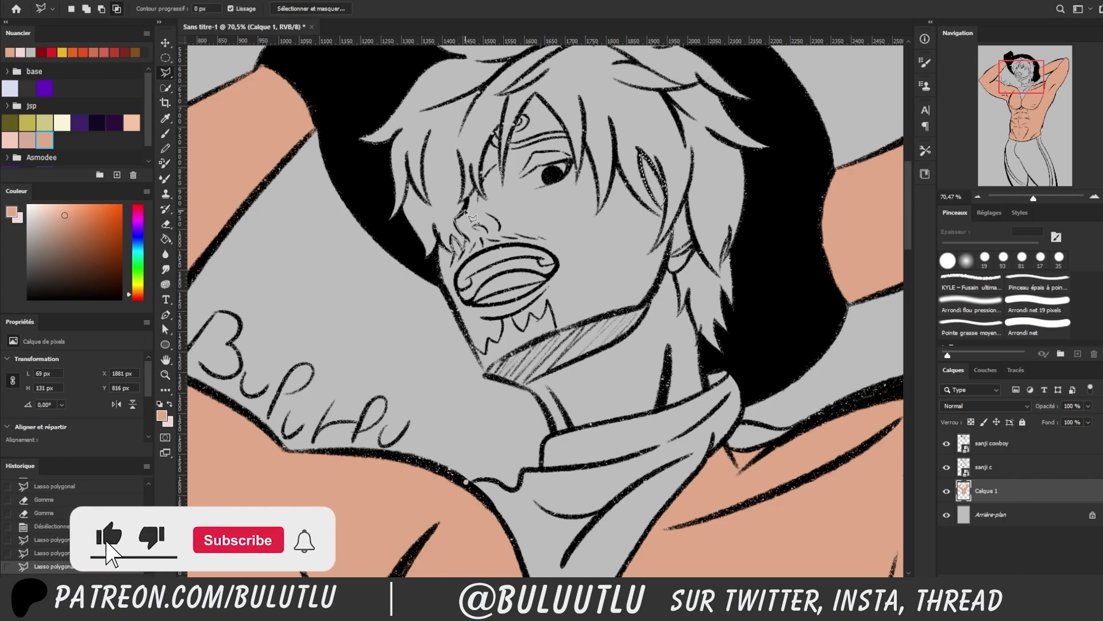
{"action": "left_click", "coordinate": [476, 190]}
{"action": "left_click", "coordinate": [479, 257]}
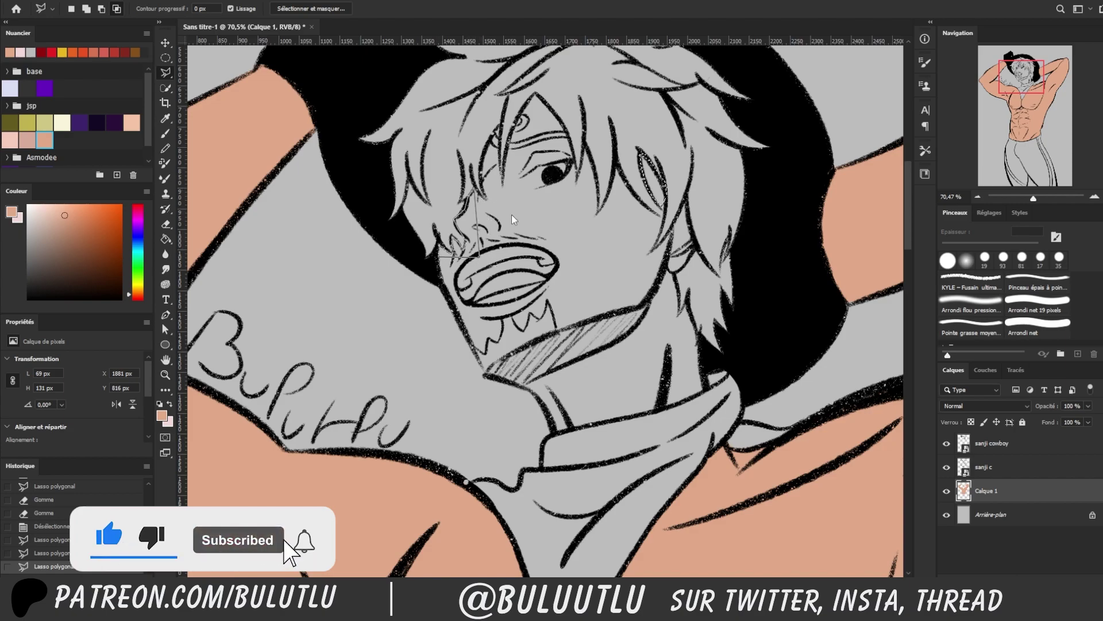
{"action": "double_click", "coordinate": [443, 253]}
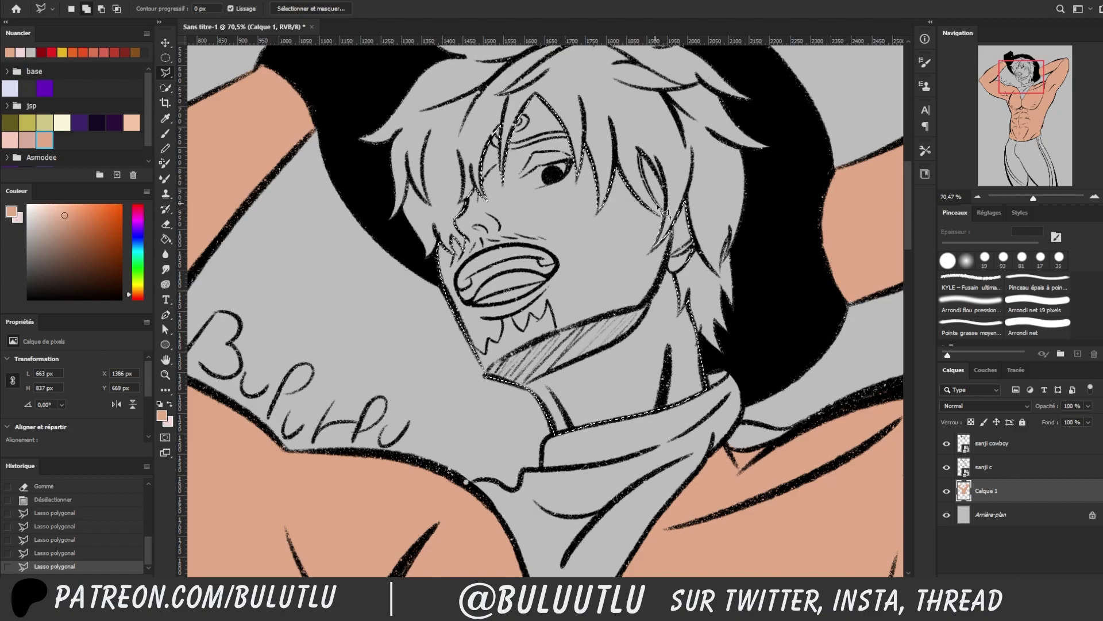
Outline the area around the ear and paint the face and neck salmon
{"action": "left_click", "coordinate": [639, 150]}
{"action": "left_click", "coordinate": [662, 177]}
{"action": "left_click", "coordinate": [664, 198]}
{"action": "left_click", "coordinate": [655, 185]}
{"action": "key", "text": "b"}
{"action": "mouse_move", "coordinate": [574, 172]}
{"action": "left_mouse_down"}
{"action": "mouse_move", "coordinate": [369, 278]}
{"action": "mouse_move", "coordinate": [849, 308]}
{"action": "left_mouse_up"}
Outline and paint the remaining neck area salmon, then auto-select the painted skin
{"action": "left_click", "coordinate": [168, 76]}
{"action": "left_click", "coordinate": [684, 304]}
{"action": "left_click", "coordinate": [701, 368]}
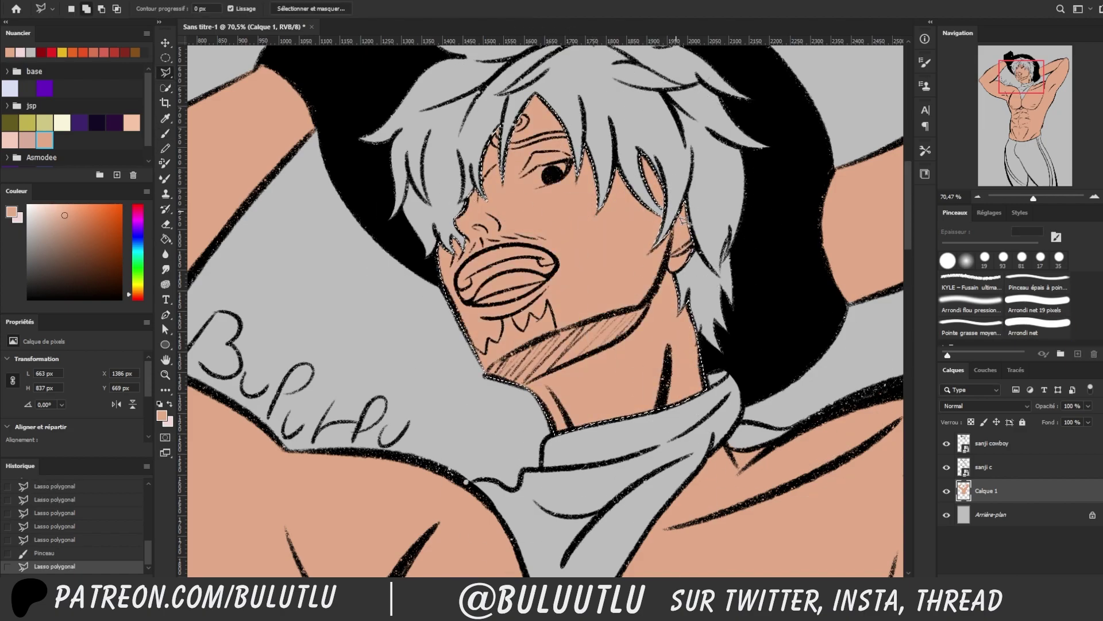
{"action": "key", "text": "b"}
{"action": "left_click_drag", "start_coordinate": [747, 172], "coordinate": [732, 399]}
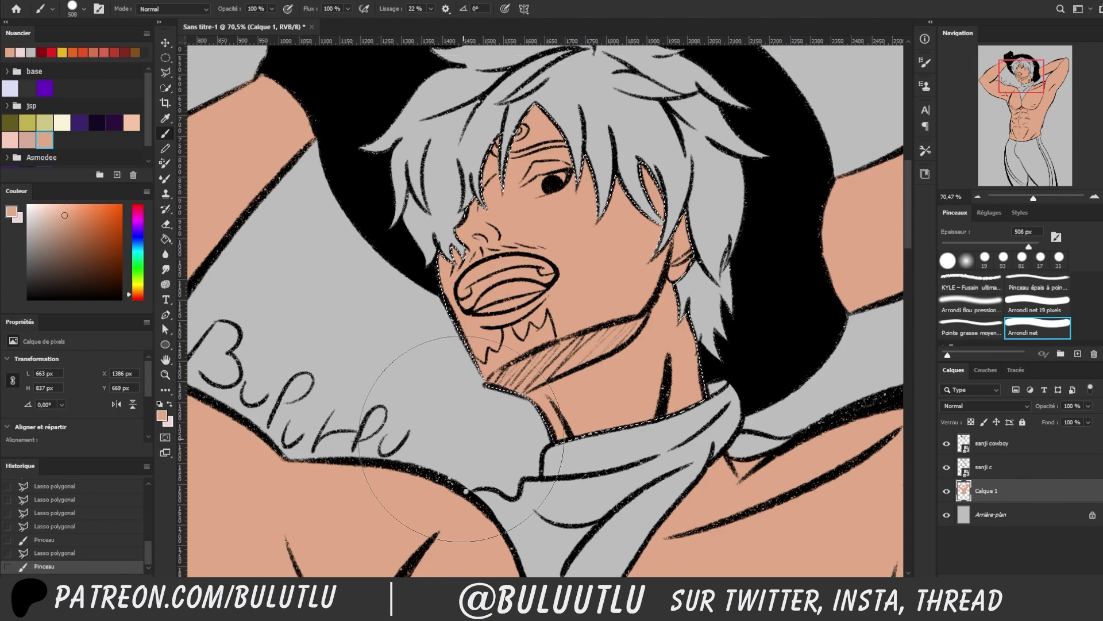
{"action": "key", "text": "w"}
{"action": "left_click_drag", "start_coordinate": [1033, 198], "coordinate": [1027, 199]}
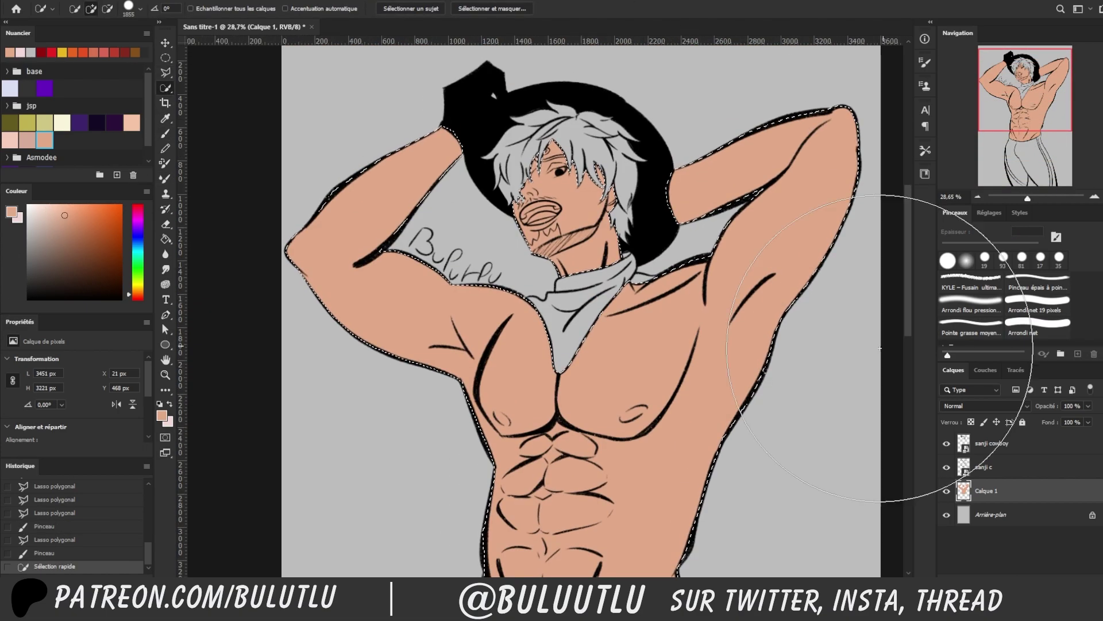
On a new layer, shade the cheek in darker brown with a soft round brush, erasing chin stubble
{"action": "key", "text": "ctrl+shift+alt+n"}
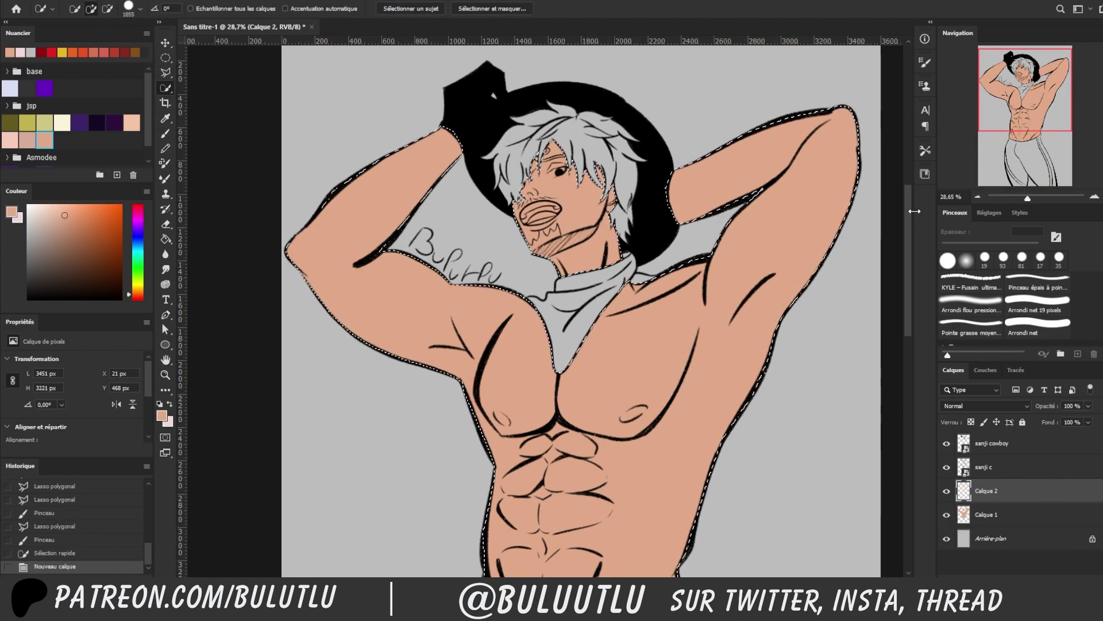
{"action": "left_click", "coordinate": [101, 236]}
{"action": "left_click", "coordinate": [968, 305]}
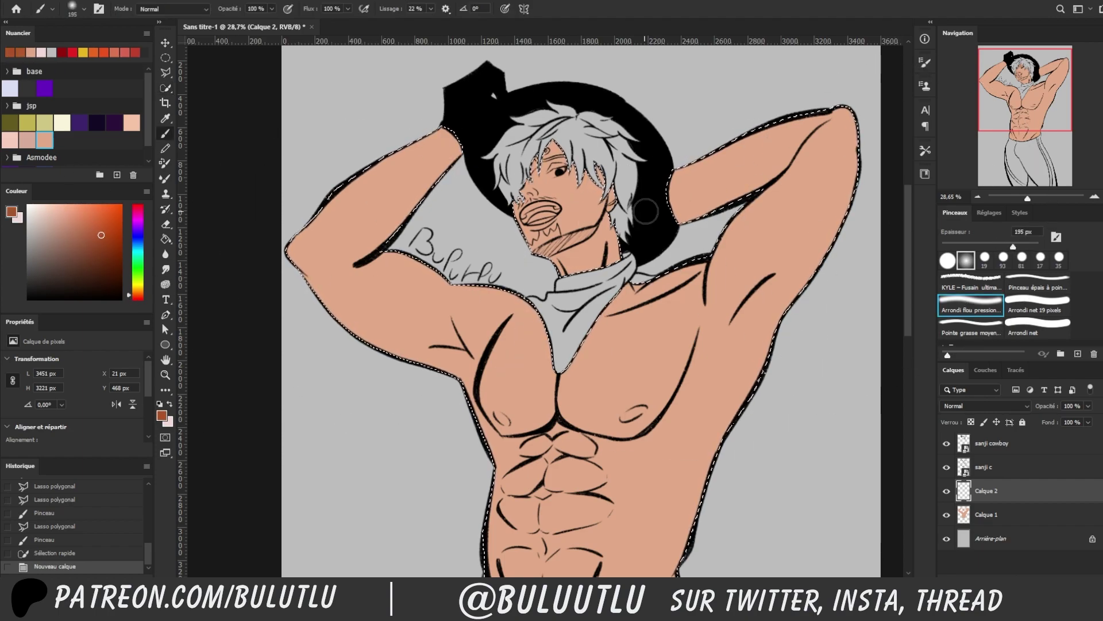
{"action": "left_click_drag", "start_coordinate": [605, 186], "coordinate": [531, 261]}
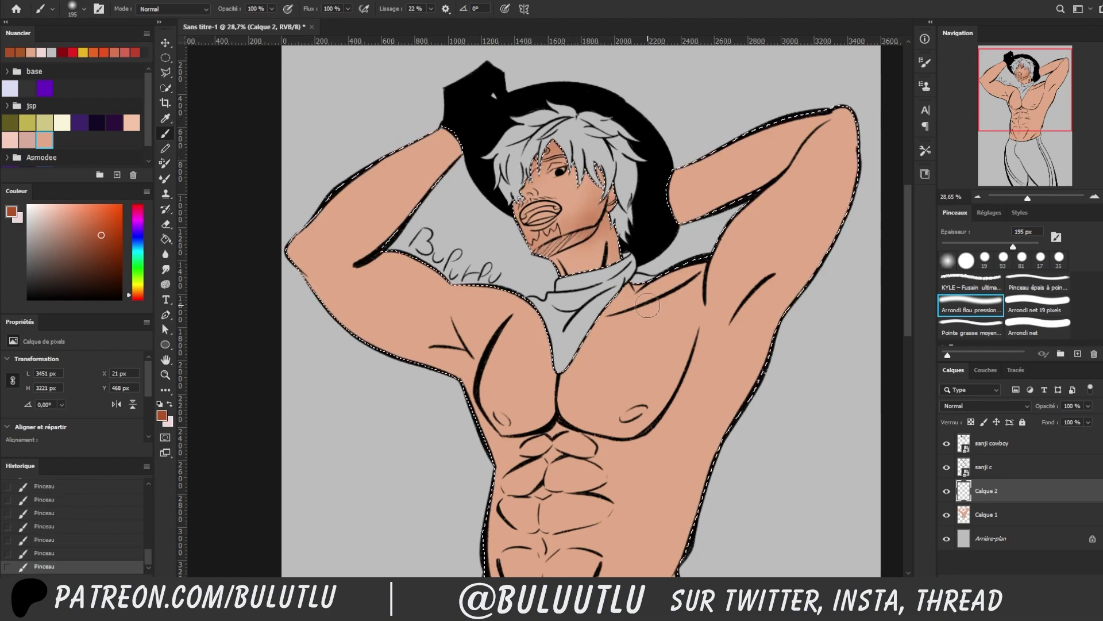
{"action": "key", "text": "e"}
{"action": "left_click_drag", "start_coordinate": [577, 233], "coordinate": [589, 239]}
{"action": "left_click_drag", "start_coordinate": [574, 236], "coordinate": [586, 237]}
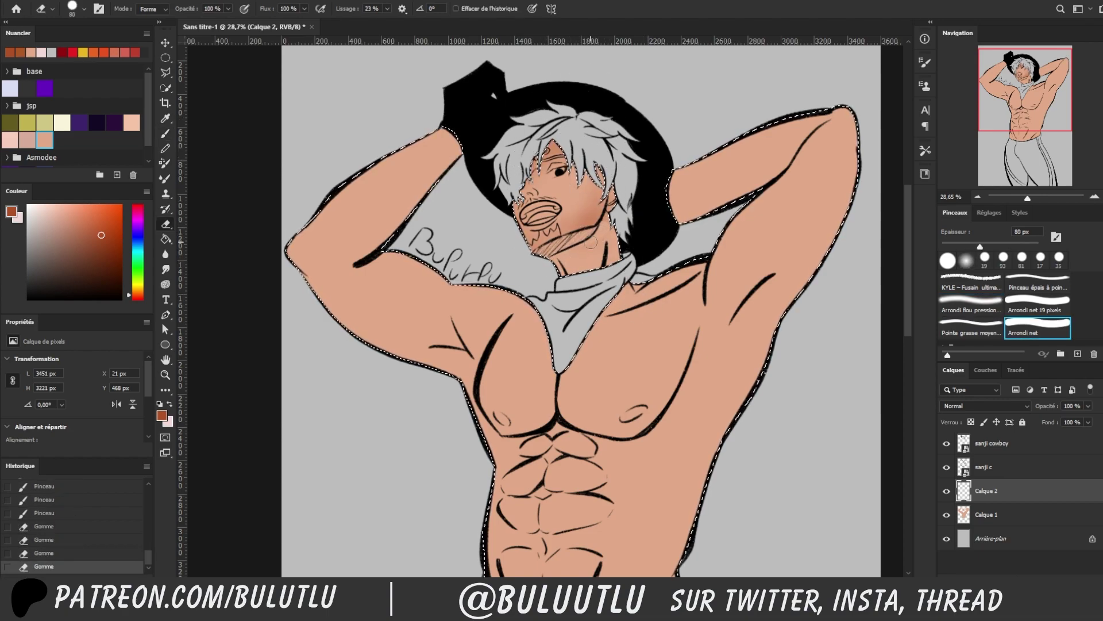
{"action": "key", "text": "b"}
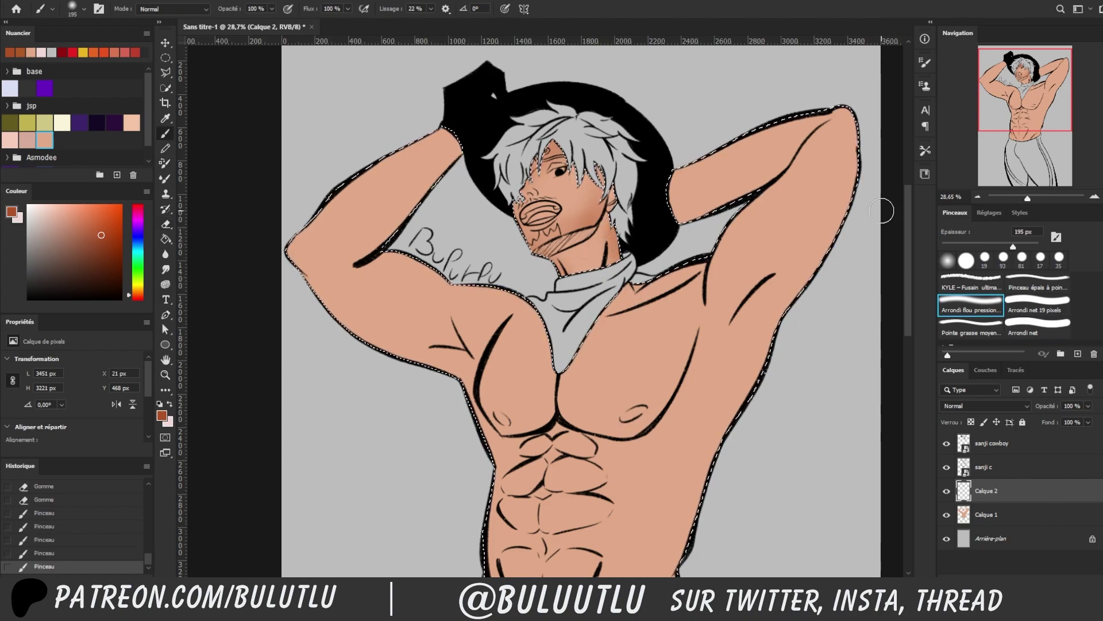
Shade the right arm's edge and rework the shading along the right torso edge
{"action": "left_click_drag", "start_coordinate": [777, 331], "coordinate": [847, 58]}
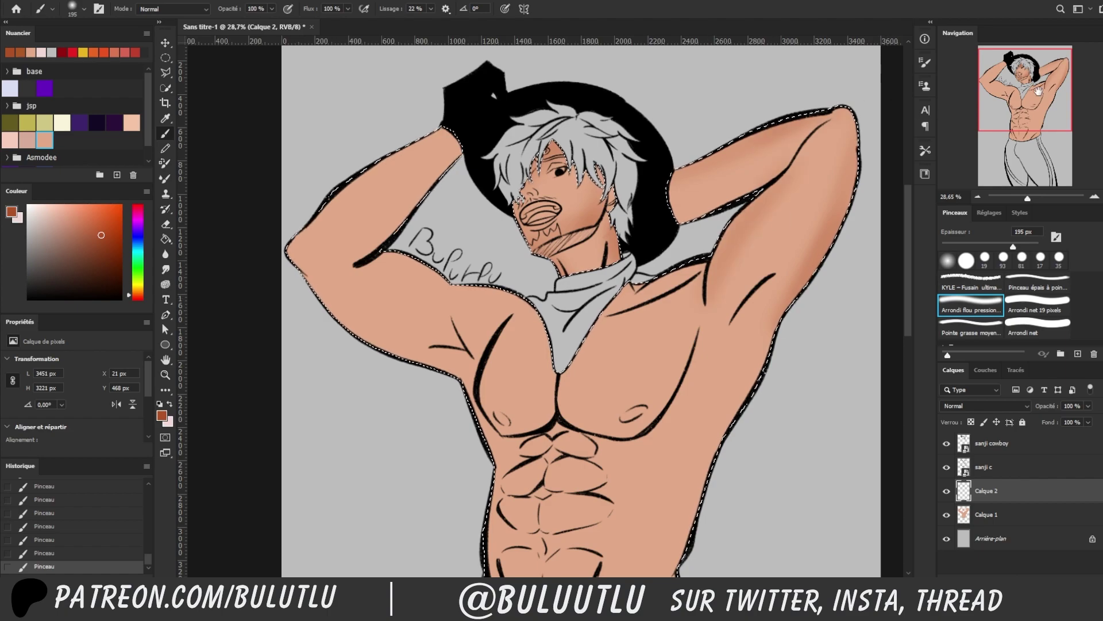
{"action": "scroll", "coordinate": [747, 288], "scroll_direction": "down", "scroll_amount": 5}
{"action": "key", "text": "e"}
{"action": "left_click_drag", "start_coordinate": [692, 440], "coordinate": [828, 141]}
{"action": "key", "text": "b"}
{"action": "left_click_drag", "start_coordinate": [693, 439], "coordinate": [836, 153]}
Build up soft shading along the right arm, torso edge, and right pectoral
{"action": "left_click_drag", "start_coordinate": [702, 405], "coordinate": [770, 224]}
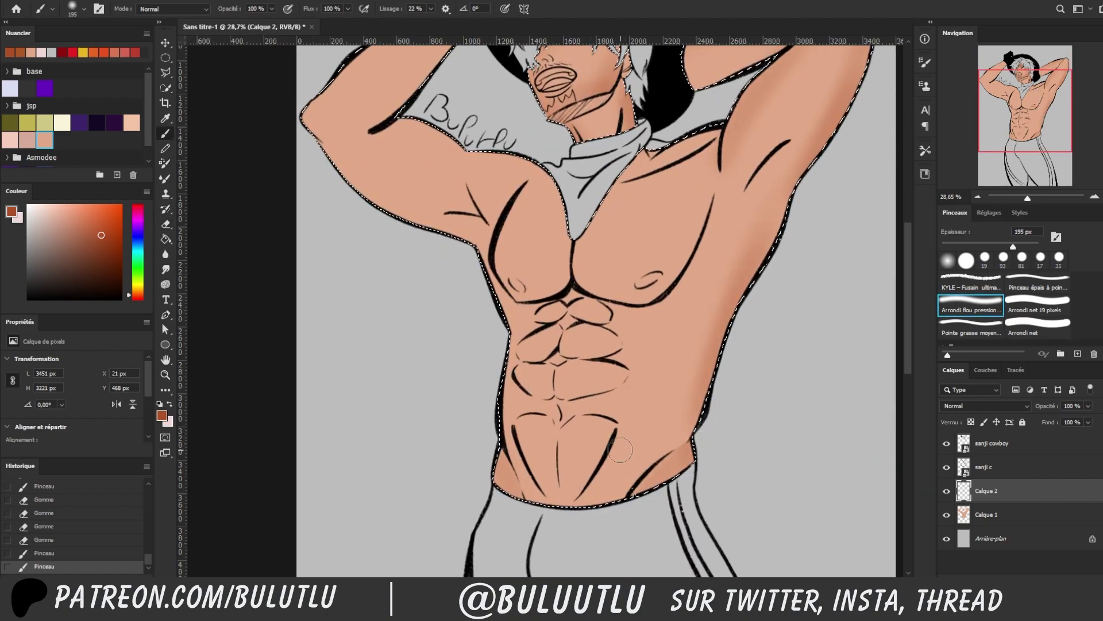
{"action": "left_click_drag", "start_coordinate": [724, 339], "coordinate": [802, 181]}
{"action": "left_click_drag", "start_coordinate": [704, 405], "coordinate": [828, 141]}
{"action": "left_click_drag", "start_coordinate": [693, 431], "coordinate": [764, 267]}
{"action": "left_click_drag", "start_coordinate": [638, 290], "coordinate": [781, 225]}
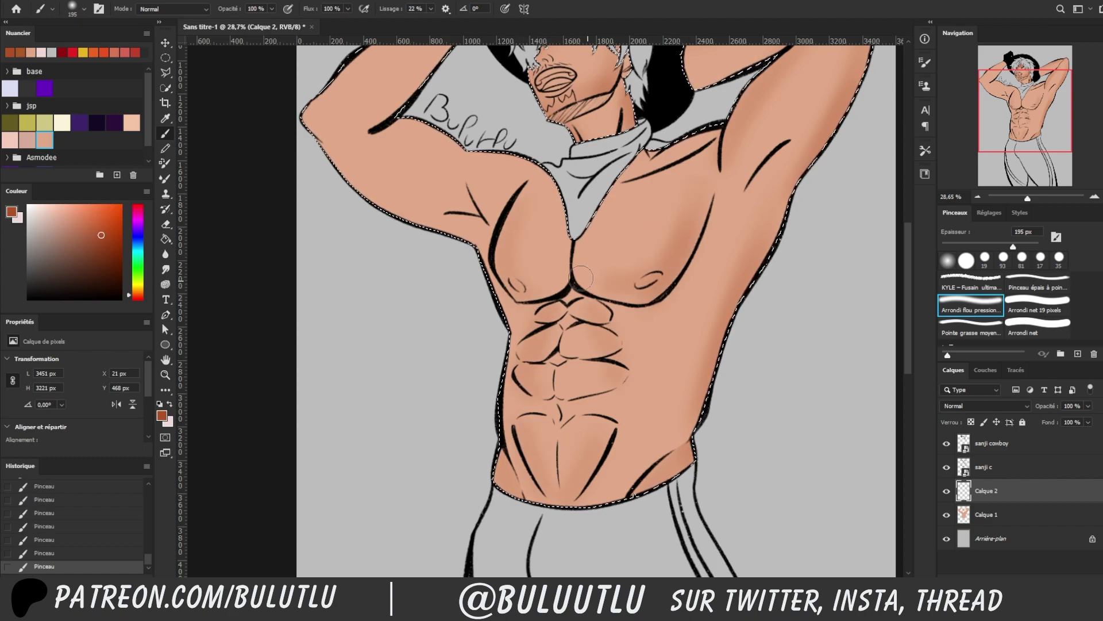
{"action": "left_click_drag", "start_coordinate": [733, 336], "coordinate": [827, 144]}
{"action": "left_click_drag", "start_coordinate": [736, 319], "coordinate": [827, 144]}
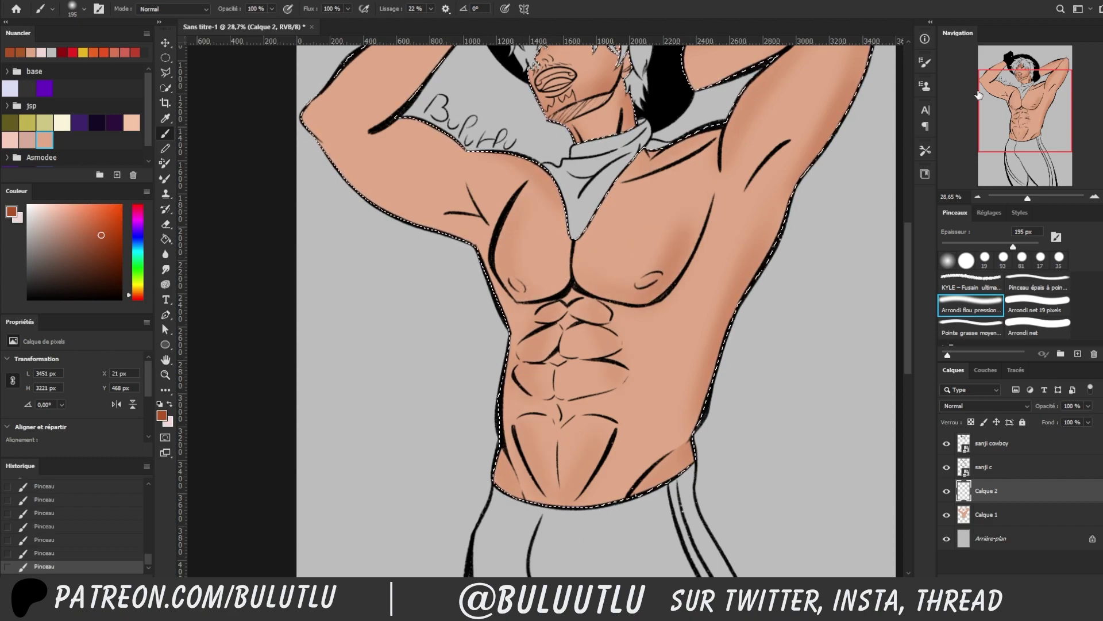
{"action": "left_click_drag", "start_coordinate": [953, 121], "coordinate": [952, 105]}
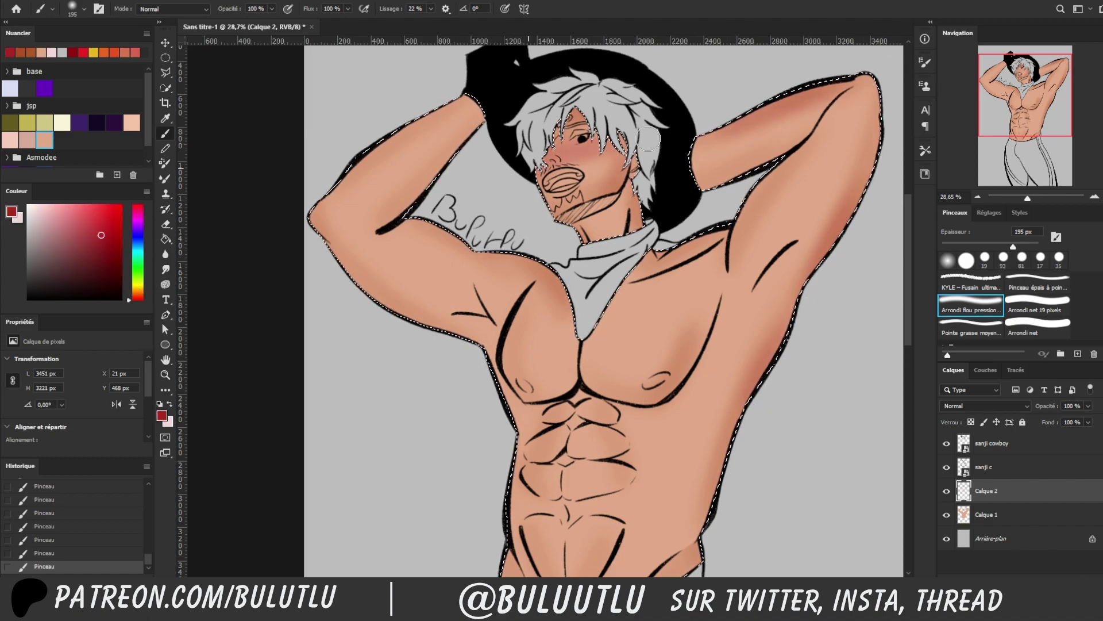
Undo the cheek blush, shade near the left elbow in dark red, and lower the layer opacity to 82%
{"action": "key", "text": "ctrl+z"}
{"action": "left_click", "coordinate": [621, 145], "text": "alt"}
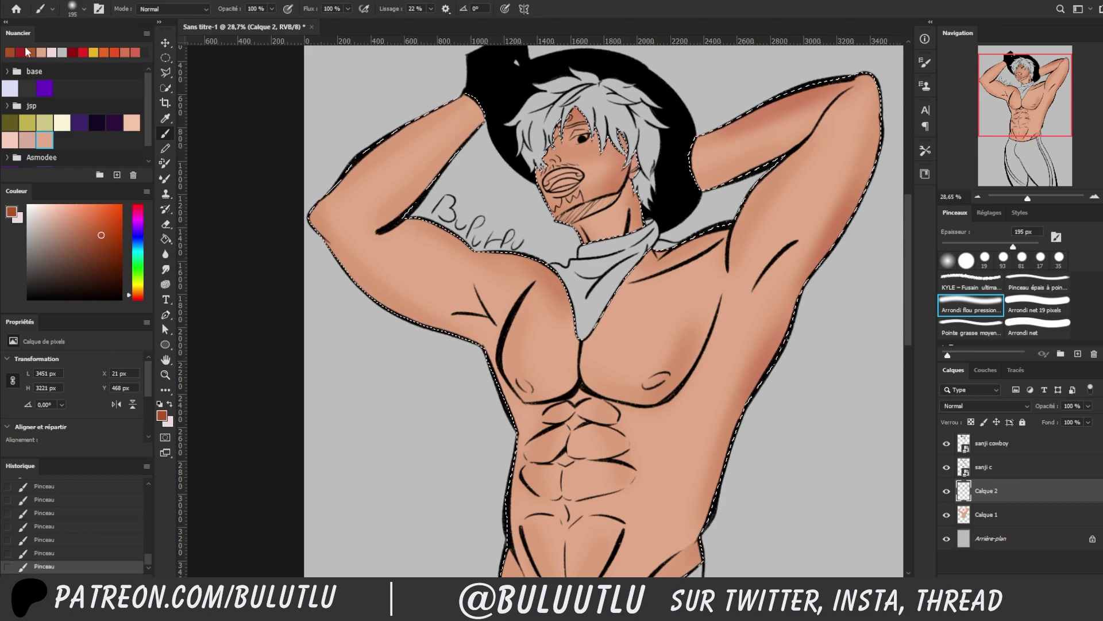
{"action": "left_click", "coordinate": [24, 51]}
{"action": "left_click_drag", "start_coordinate": [456, 149], "coordinate": [357, 285]}
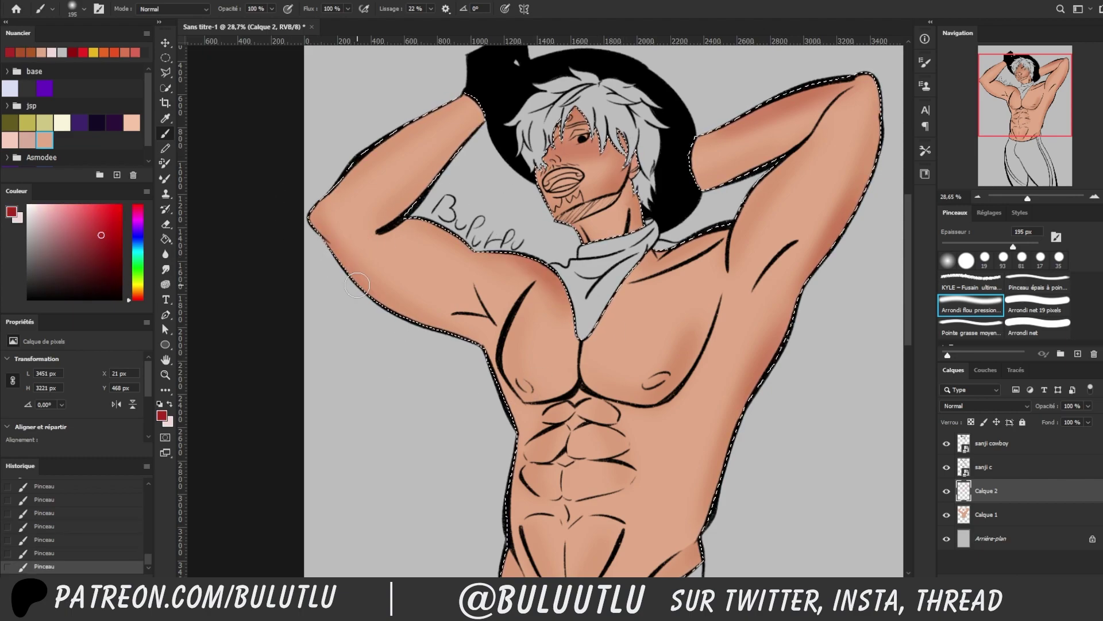
{"action": "scroll", "coordinate": [710, 556], "scroll_direction": "down", "scroll_amount": 3}
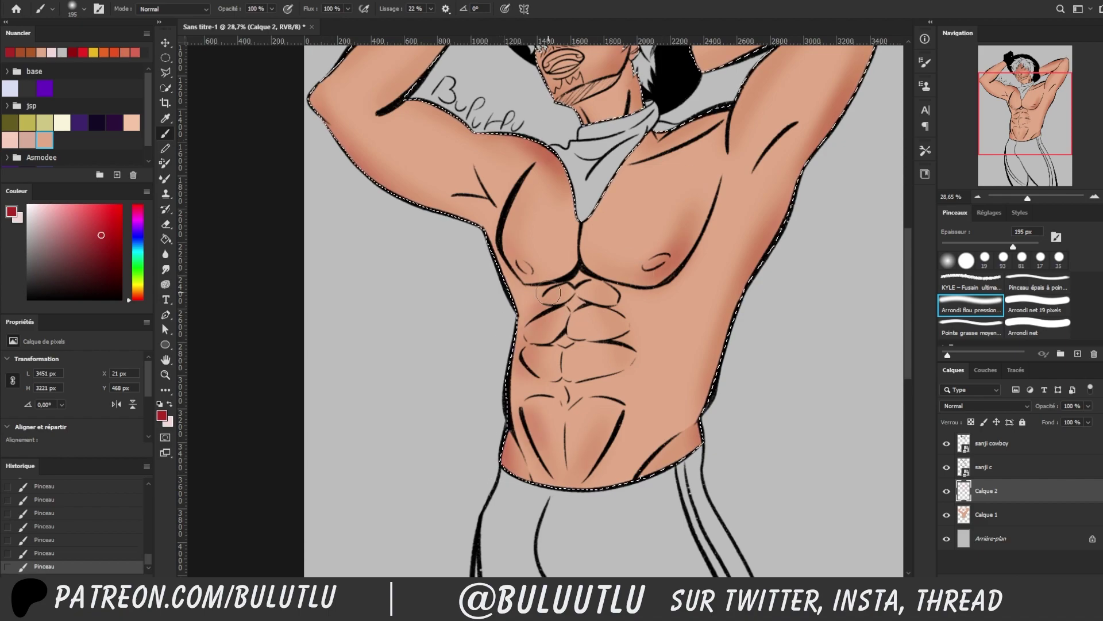
{"action": "scroll", "coordinate": [528, 123], "scroll_direction": "up", "scroll_amount": 3}
{"action": "left_click_drag", "start_coordinate": [1020, 83], "coordinate": [1020, 72]}
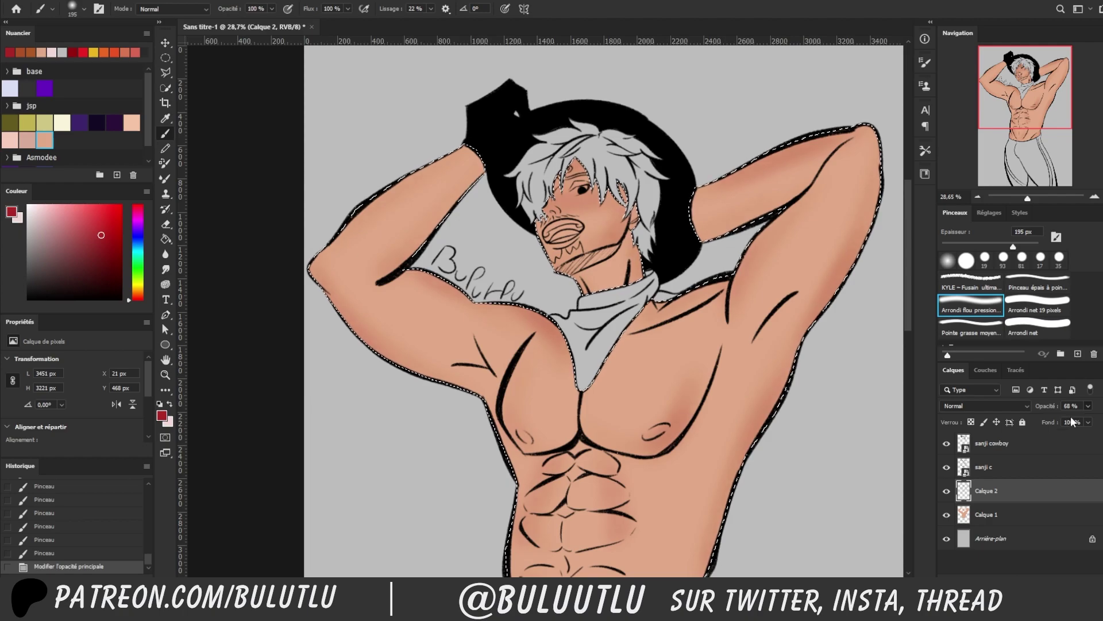
{"action": "left_click_drag", "start_coordinate": [1071, 416], "coordinate": [1046, 429]}
{"action": "mouse_move", "coordinate": [1047, 93]}
{"action": "left_mouse_down"}
{"action": "mouse_move", "coordinate": [1047, 125]}
{"action": "mouse_move", "coordinate": [1047, 112]}
{"action": "left_mouse_up"}
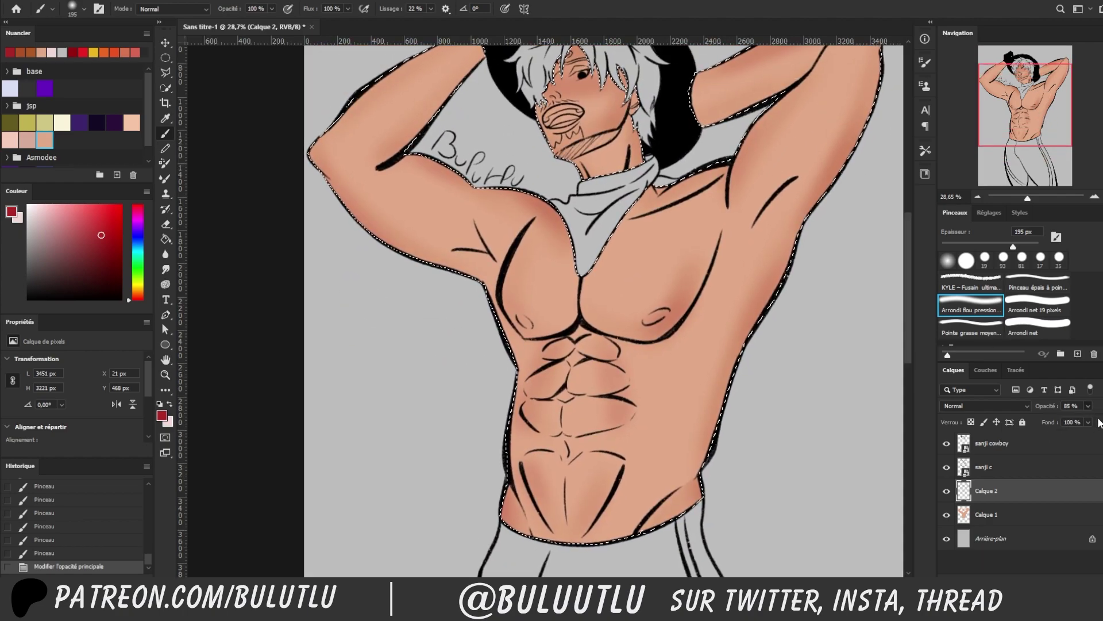
Paint light pink highlights on the torso, right armpit, and chest
{"action": "left_click", "coordinate": [10, 140]}
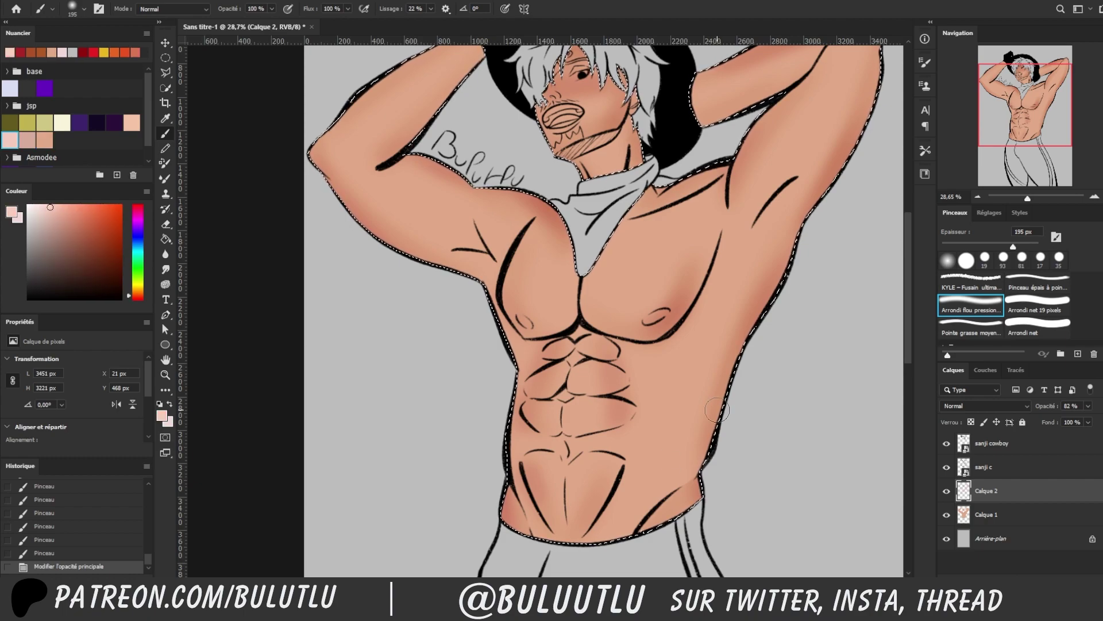
{"action": "left_click_drag", "start_coordinate": [660, 230], "coordinate": [684, 241]}
{"action": "mouse_move", "coordinate": [666, 233]}
{"action": "left_mouse_down"}
{"action": "mouse_move", "coordinate": [683, 239]}
{"action": "mouse_move", "coordinate": [636, 250]}
{"action": "left_mouse_up"}
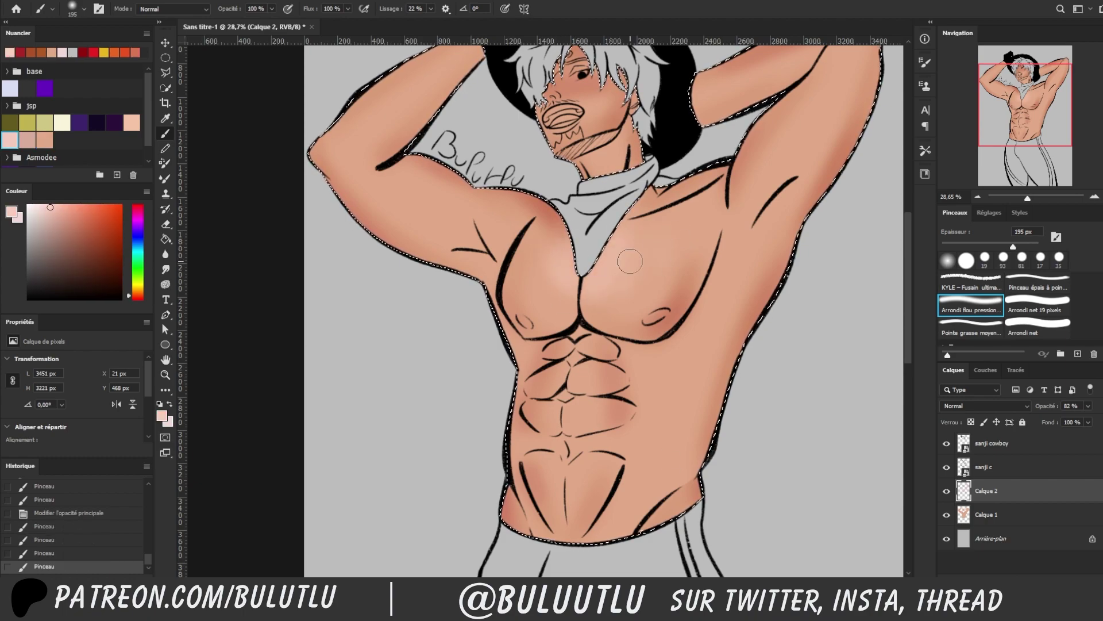
{"action": "left_click_drag", "start_coordinate": [1028, 100], "coordinate": [1029, 82]}
{"action": "left_click_drag", "start_coordinate": [785, 304], "coordinate": [773, 293]}
{"action": "left_click_drag", "start_coordinate": [1031, 96], "coordinate": [1030, 121]}
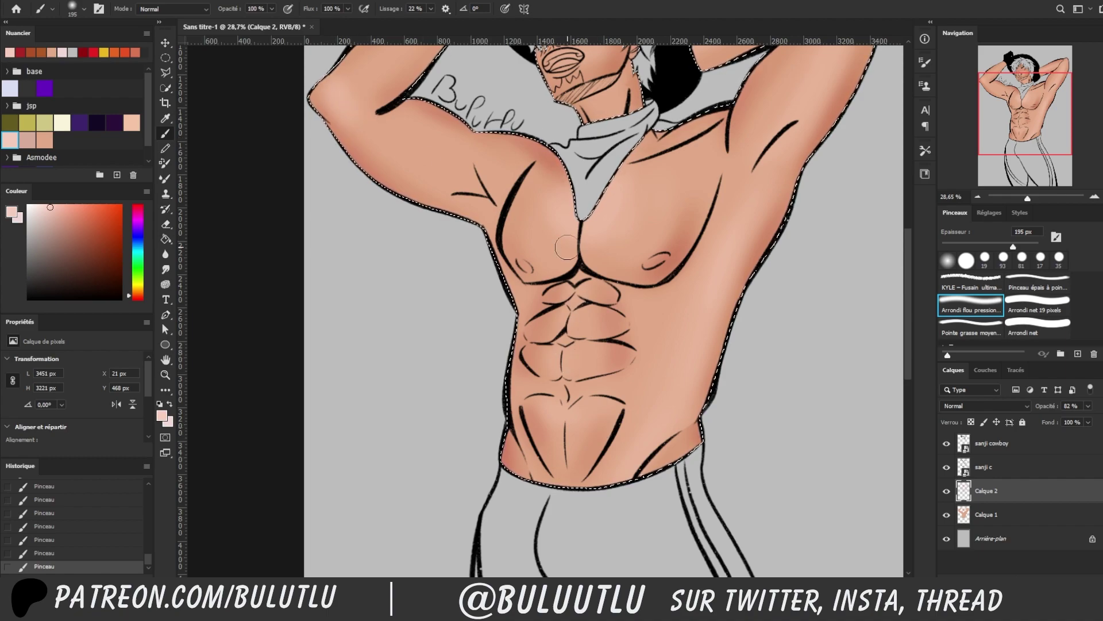
Erase a stray shading stroke, shade the upper left arm, and add a new empty layer
{"action": "key", "text": "e"}
{"action": "left_click", "coordinate": [535, 428]}
{"action": "key", "text": "b"}
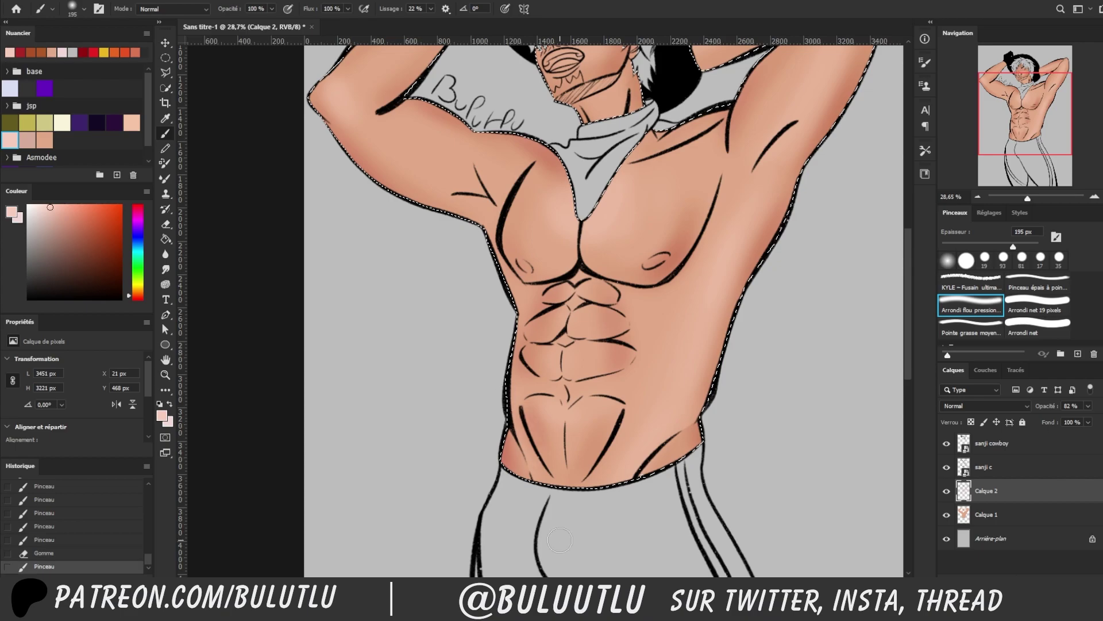
{"action": "scroll", "coordinate": [764, 181], "scroll_direction": "up", "scroll_amount": 3}
{"action": "mouse_move", "coordinate": [322, 299]}
{"action": "left_mouse_down"}
{"action": "mouse_move", "coordinate": [380, 359]}
{"action": "mouse_move", "coordinate": [368, 345]}
{"action": "left_mouse_up"}
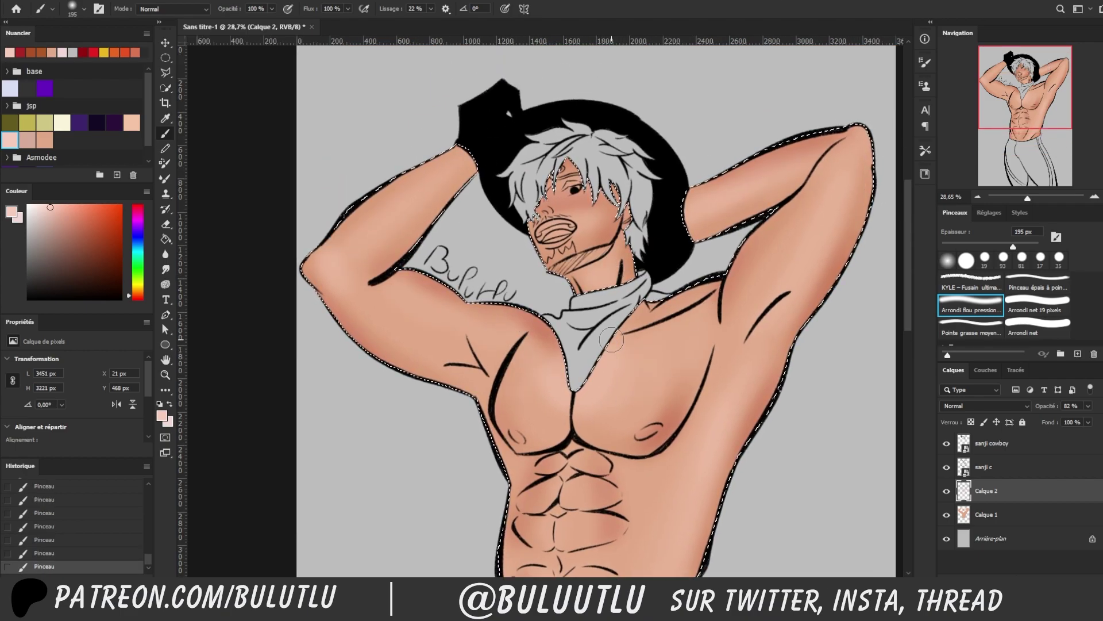
{"action": "scroll", "coordinate": [393, 283], "scroll_direction": "right", "scroll_amount": 1}
{"action": "key", "text": "ctrl+shift+alt+n"}
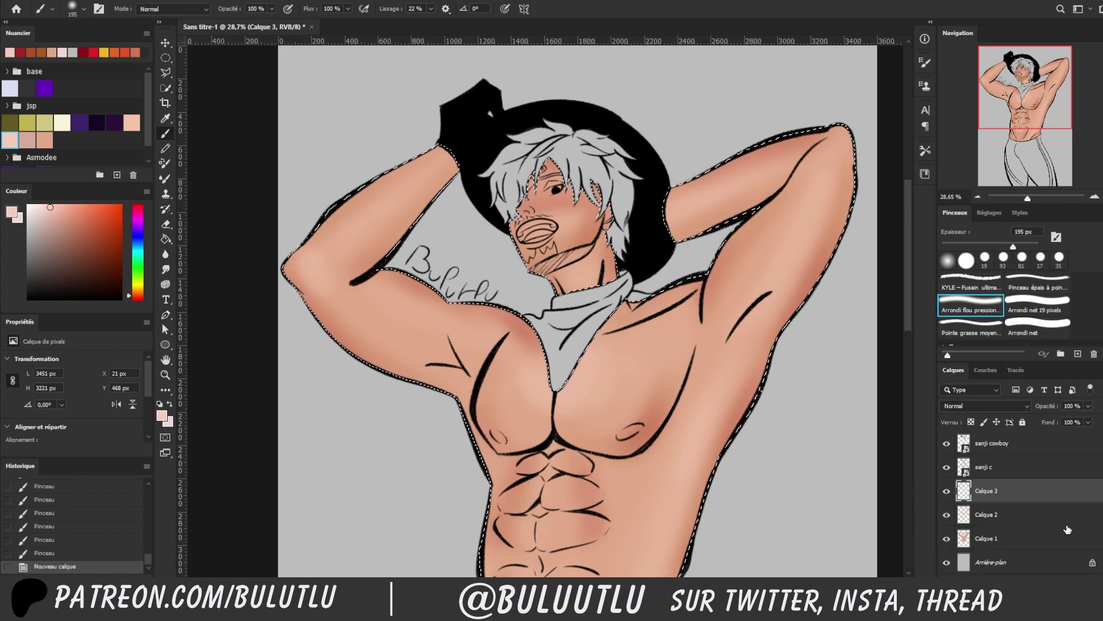
Choose a dark grey hard round brush at 99 px and restore the skin selection
{"action": "left_click", "coordinate": [1037, 304]}
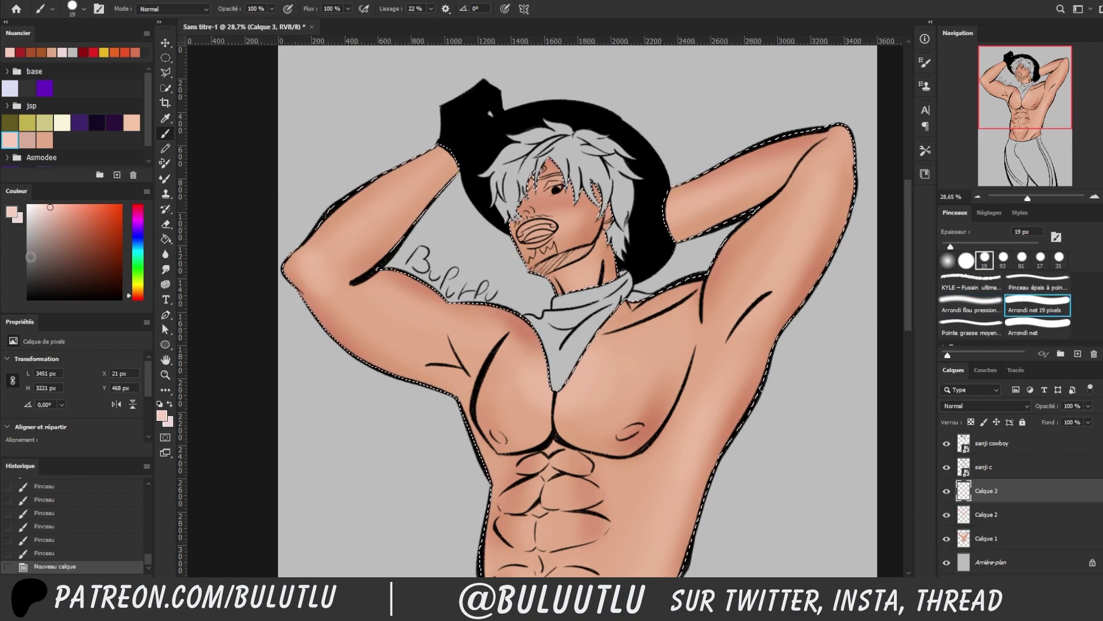
{"action": "left_click", "coordinate": [34, 280]}
{"action": "key", "text": "bracketright"}
{"action": "key", "text": "bracketright"}
{"action": "key", "text": "bracketright"}
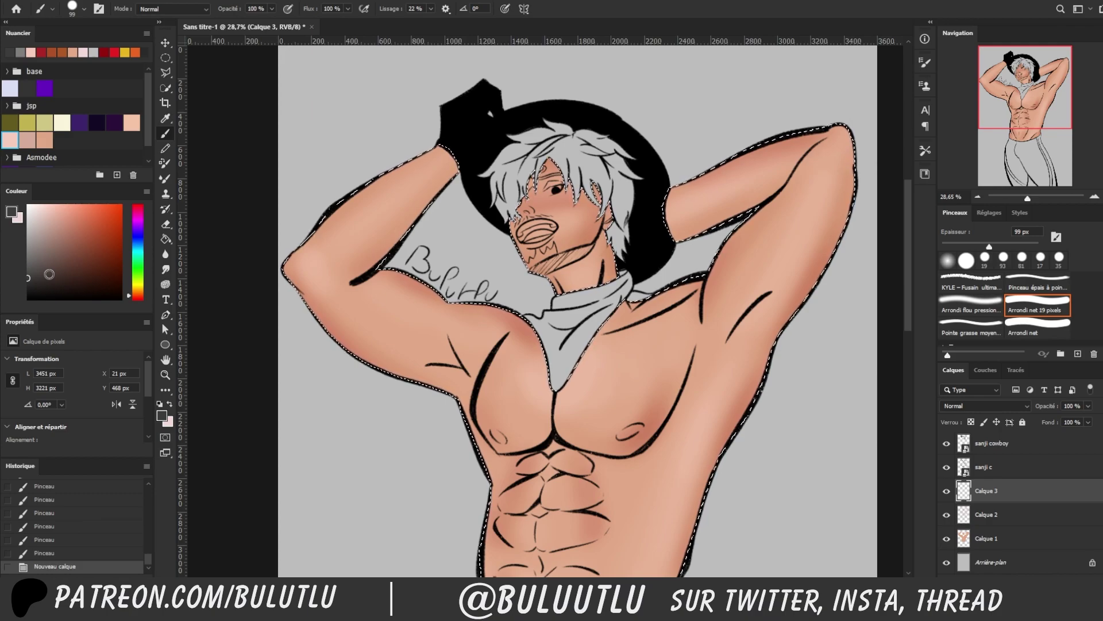
{"action": "key", "text": "ctrl+d"}
{"action": "left_click_drag", "start_coordinate": [1029, 103], "coordinate": [1021, 106]}
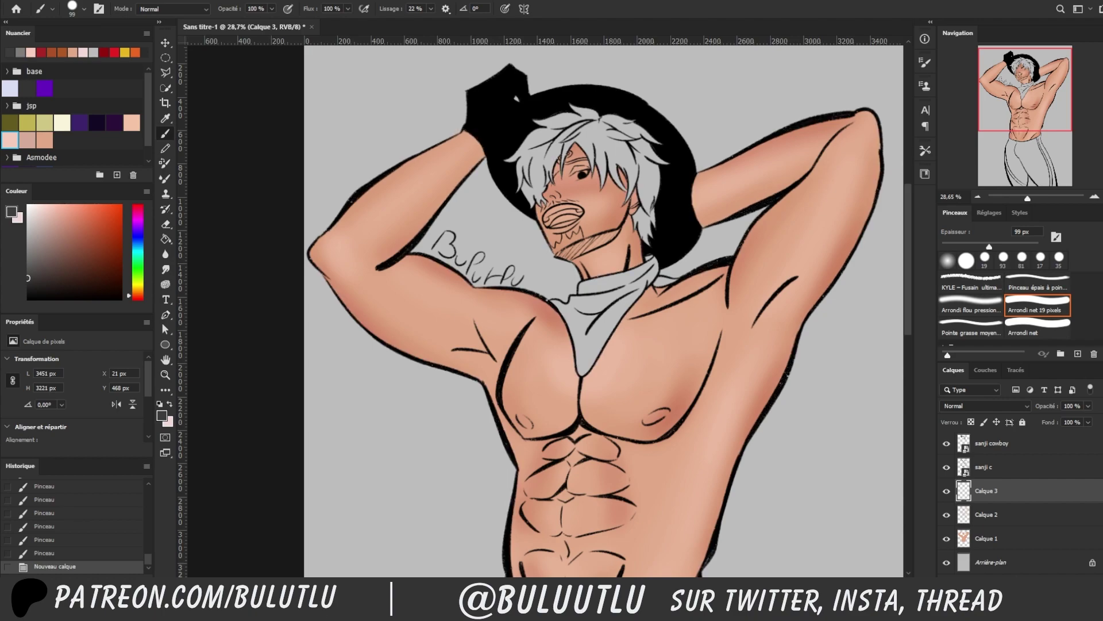
{"action": "key", "text": "ctrl+shift+d"}
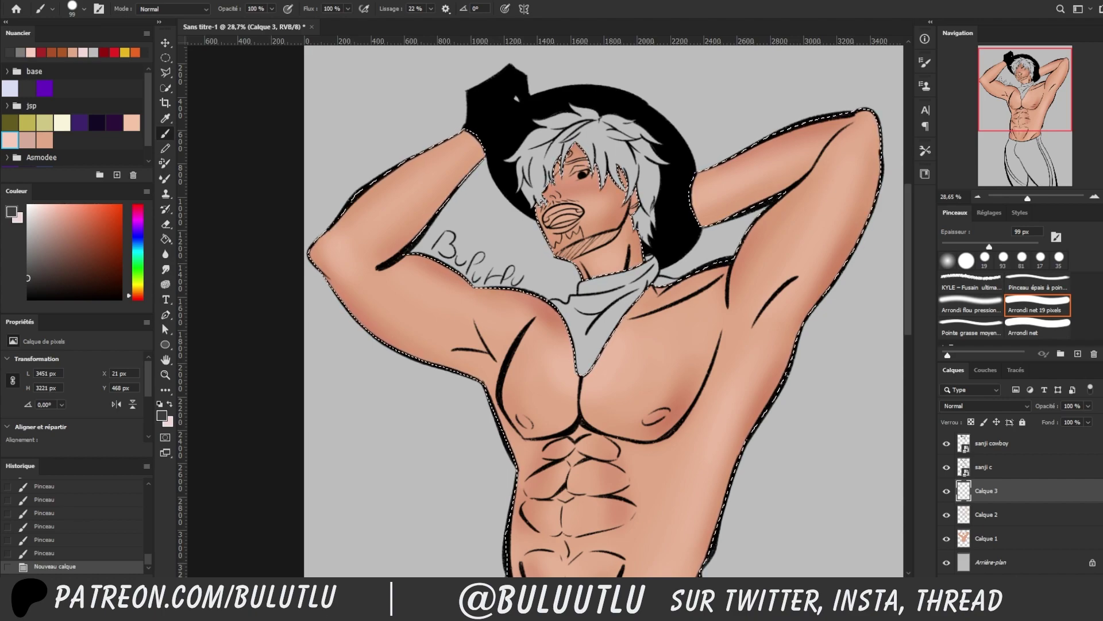
Paint a dark shadow along the waistline, set Multiply blending, and lower opacity to 59%
{"action": "scroll", "coordinate": [674, 373], "scroll_direction": "down", "scroll_amount": 5}
{"action": "left_click_drag", "start_coordinate": [640, 395], "coordinate": [673, 374]}
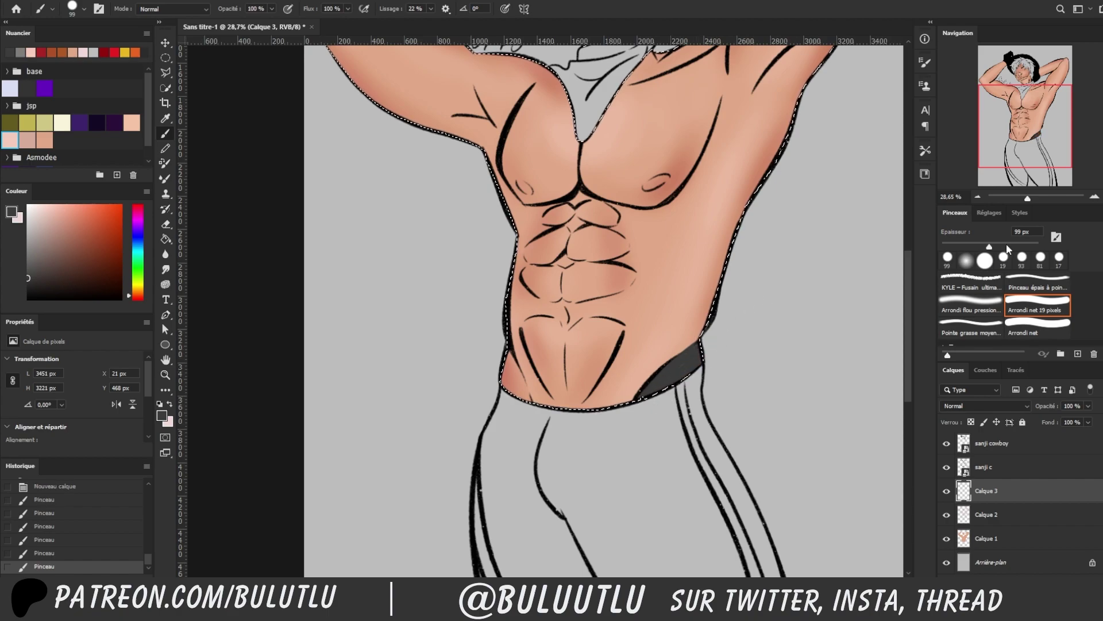
{"action": "mouse_move", "coordinate": [508, 388]}
{"action": "left_mouse_down"}
{"action": "mouse_move", "coordinate": [512, 313]}
{"action": "mouse_move", "coordinate": [517, 382]}
{"action": "left_mouse_up"}
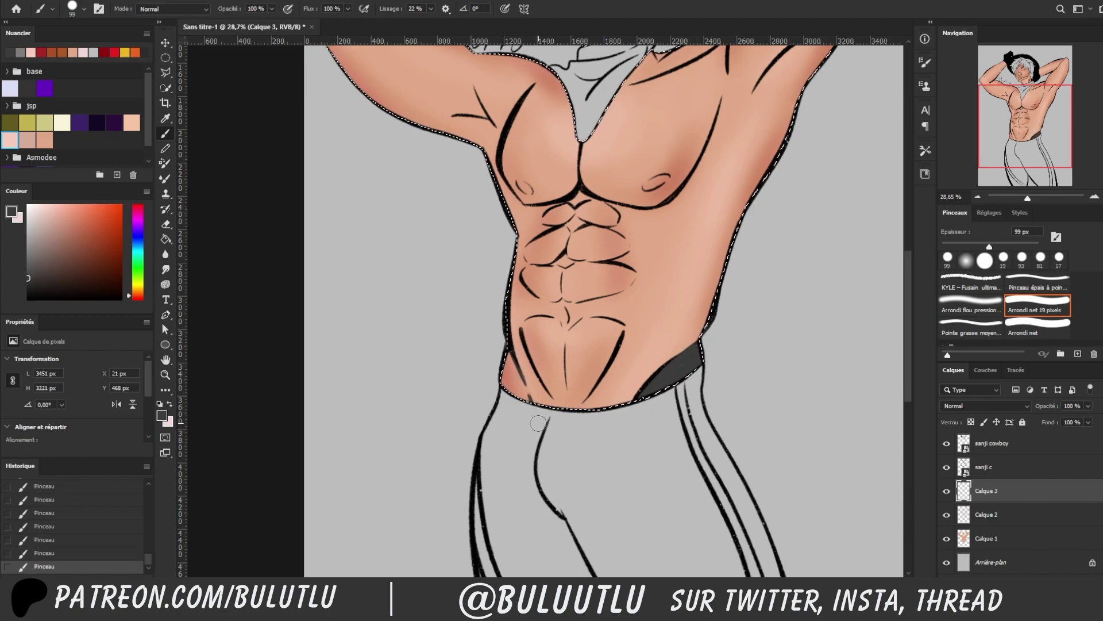
{"action": "key", "text": "ctrl+z"}
{"action": "key", "text": "ctrl+z"}
{"action": "key", "text": "ctrl+z"}
{"action": "key", "text": "shift+alt+m"}
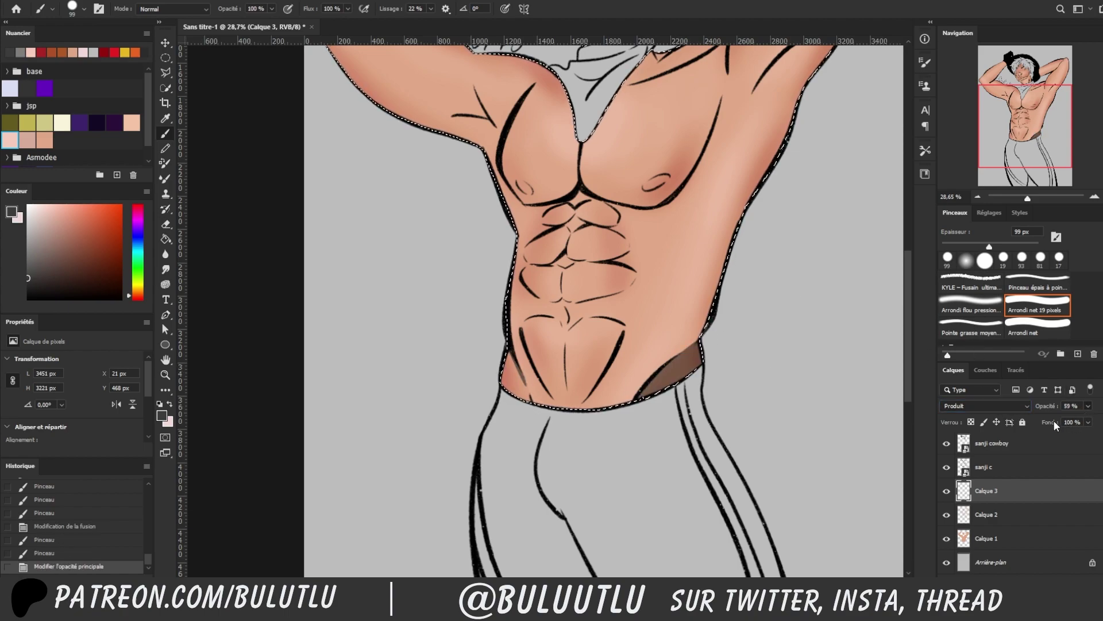
{"action": "left_click_drag", "start_coordinate": [1047, 405], "coordinate": [1043, 424]}
Shade the upper body, chest, armpit line, and raised right arm
{"action": "scroll", "coordinate": [595, 311], "scroll_direction": "up", "scroll_amount": 5}
{"action": "left_click_drag", "start_coordinate": [480, 362], "coordinate": [362, 305]}
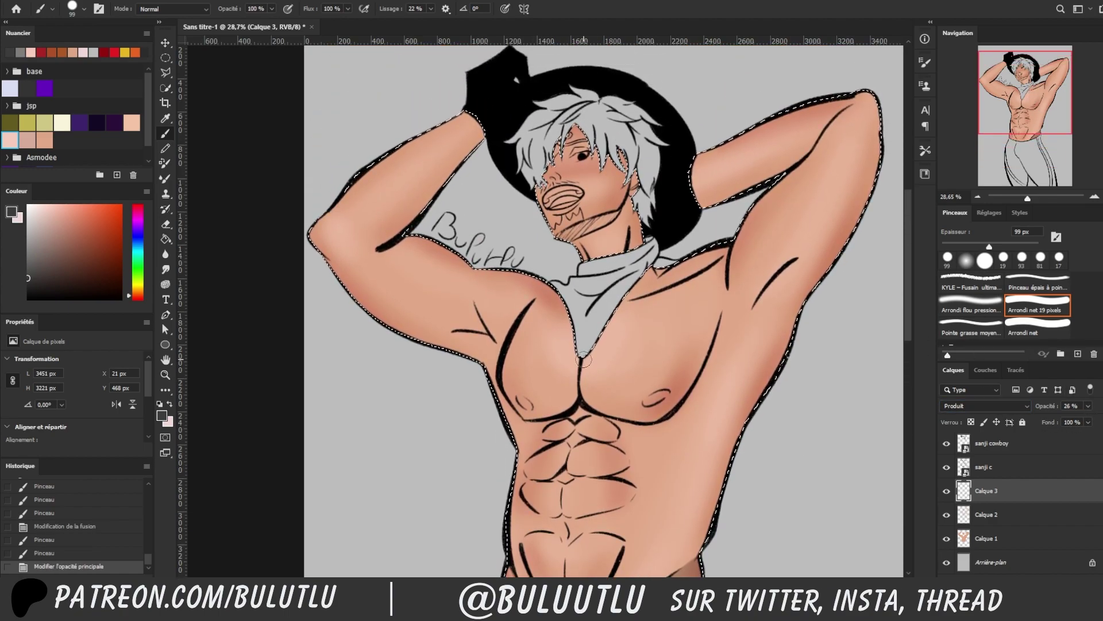
{"action": "mouse_move", "coordinate": [603, 345]}
{"action": "left_mouse_down"}
{"action": "mouse_move", "coordinate": [667, 259]}
{"action": "mouse_move", "coordinate": [632, 339]}
{"action": "left_mouse_up"}
{"action": "left_click_drag", "start_coordinate": [747, 264], "coordinate": [805, 311]}
{"action": "left_click_drag", "start_coordinate": [735, 356], "coordinate": [759, 494]}
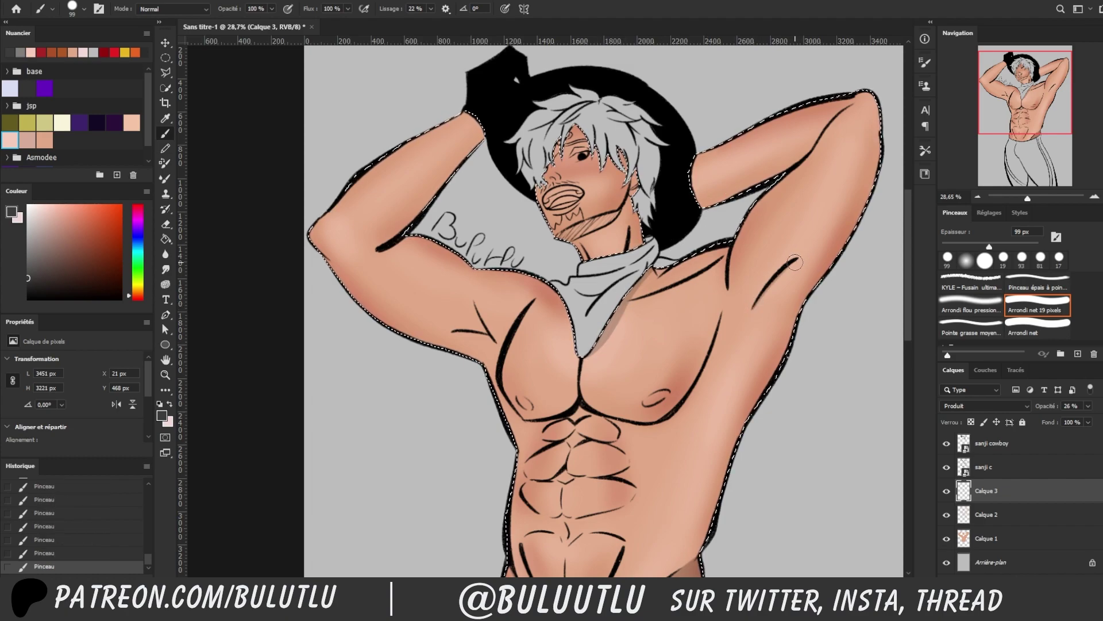
{"action": "left_click_drag", "start_coordinate": [747, 173], "coordinate": [821, 179]}
{"action": "left_click_drag", "start_coordinate": [719, 250], "coordinate": [727, 287]}
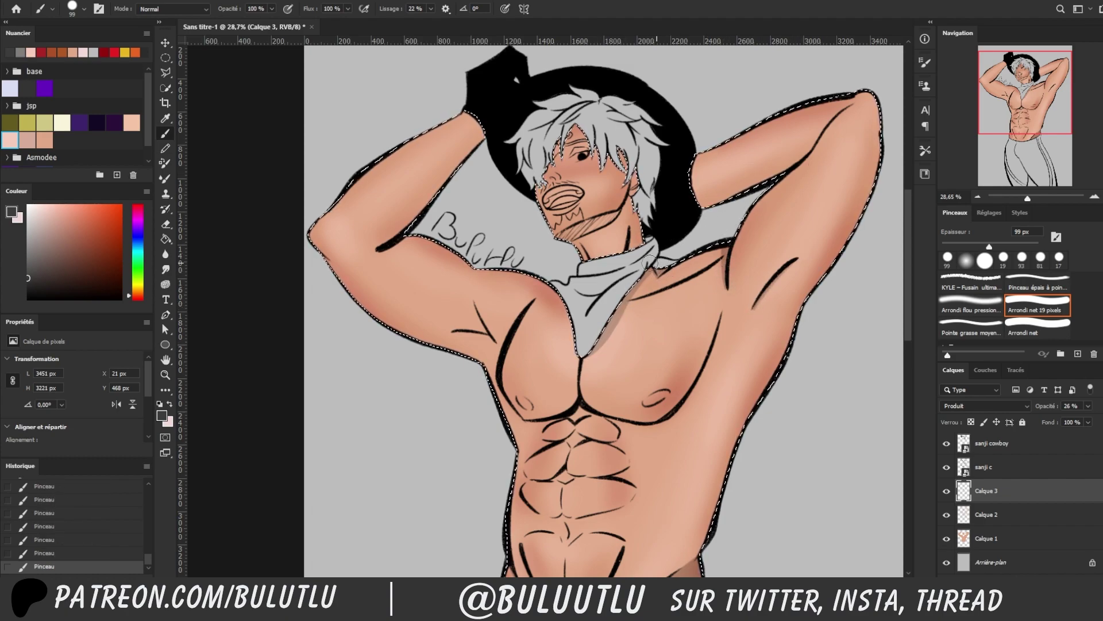
Shade both sides of the face, the lower abdomen line, and the right chest line
{"action": "left_click_drag", "start_coordinate": [554, 143], "coordinate": [566, 201]}
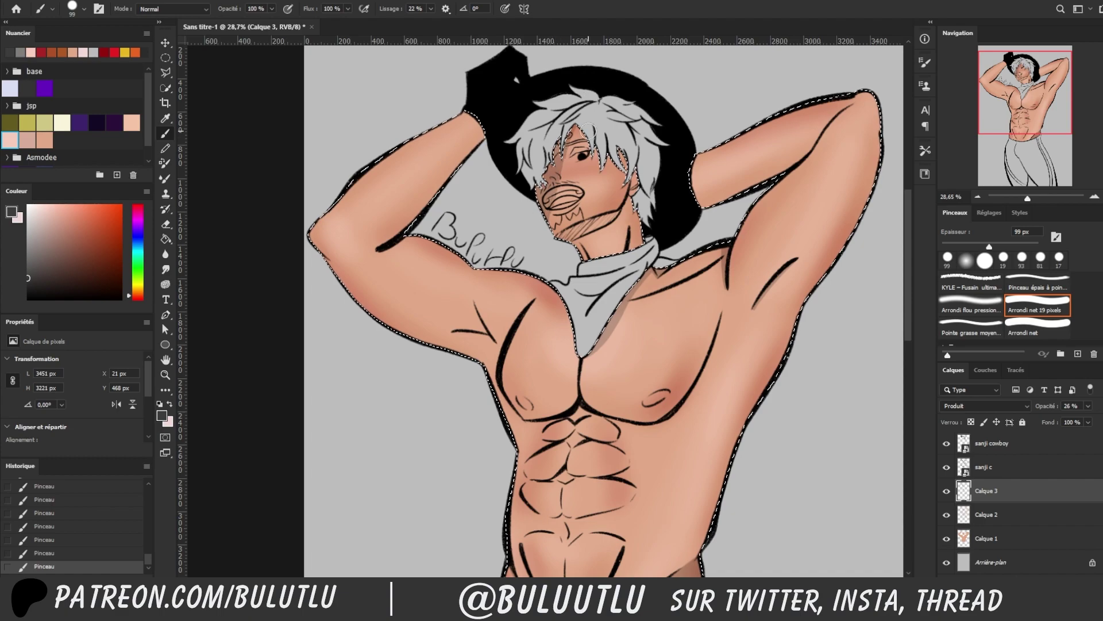
{"action": "mouse_move", "coordinate": [635, 247]}
{"action": "left_mouse_down"}
{"action": "mouse_move", "coordinate": [626, 154]}
{"action": "mouse_move", "coordinate": [652, 193]}
{"action": "left_mouse_up"}
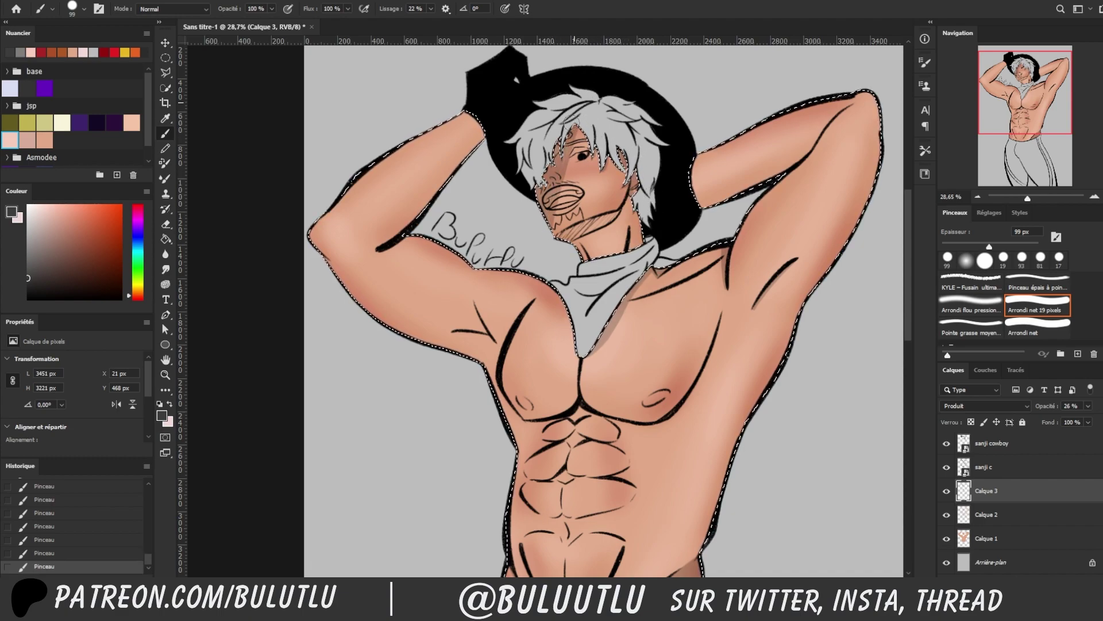
{"action": "scroll", "coordinate": [1028, 101], "scroll_direction": "up", "scroll_amount": 5}
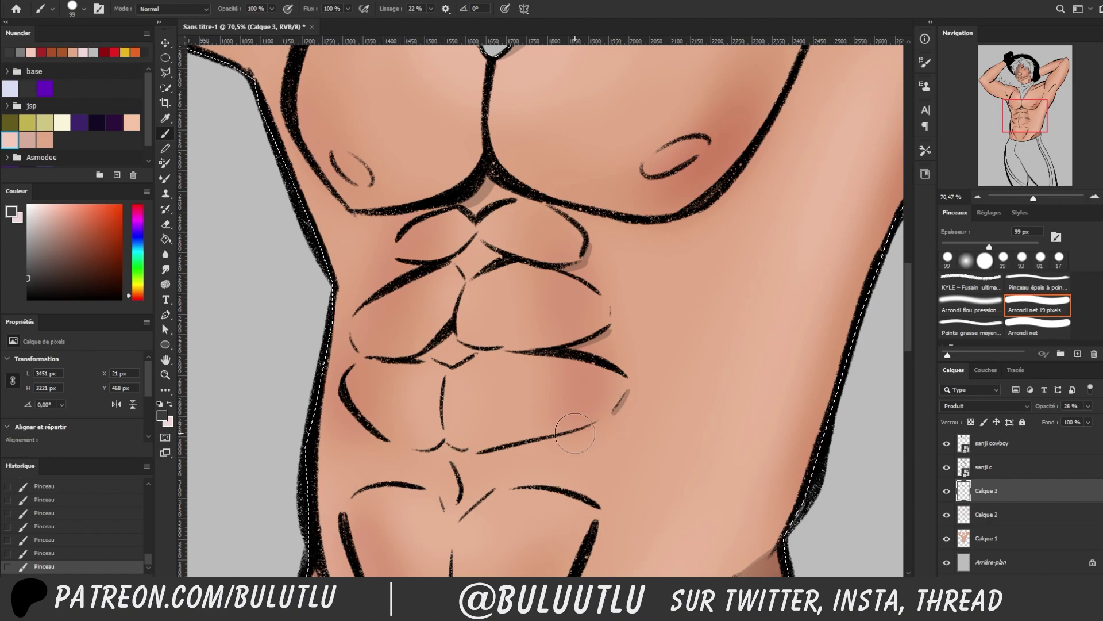
{"action": "left_click_drag", "start_coordinate": [629, 392], "coordinate": [581, 436]}
{"action": "scroll", "coordinate": [565, 447], "scroll_direction": "up", "scroll_amount": 5}
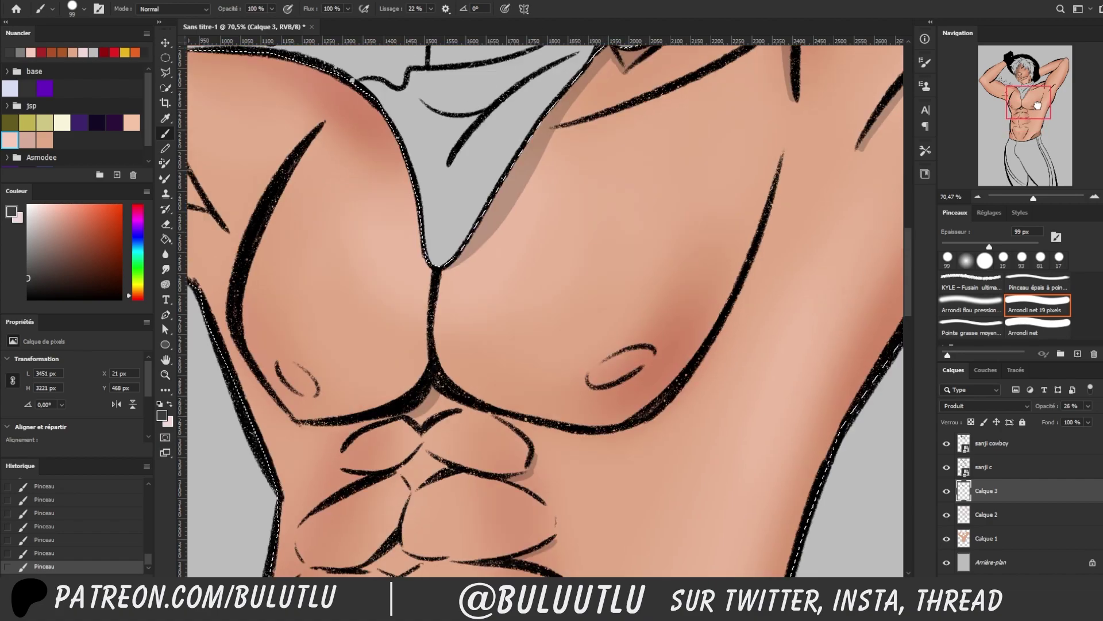
{"action": "scroll", "coordinate": [565, 447], "scroll_direction": "right", "scroll_amount": 3}
{"action": "left_click_drag", "start_coordinate": [712, 124], "coordinate": [618, 364]}
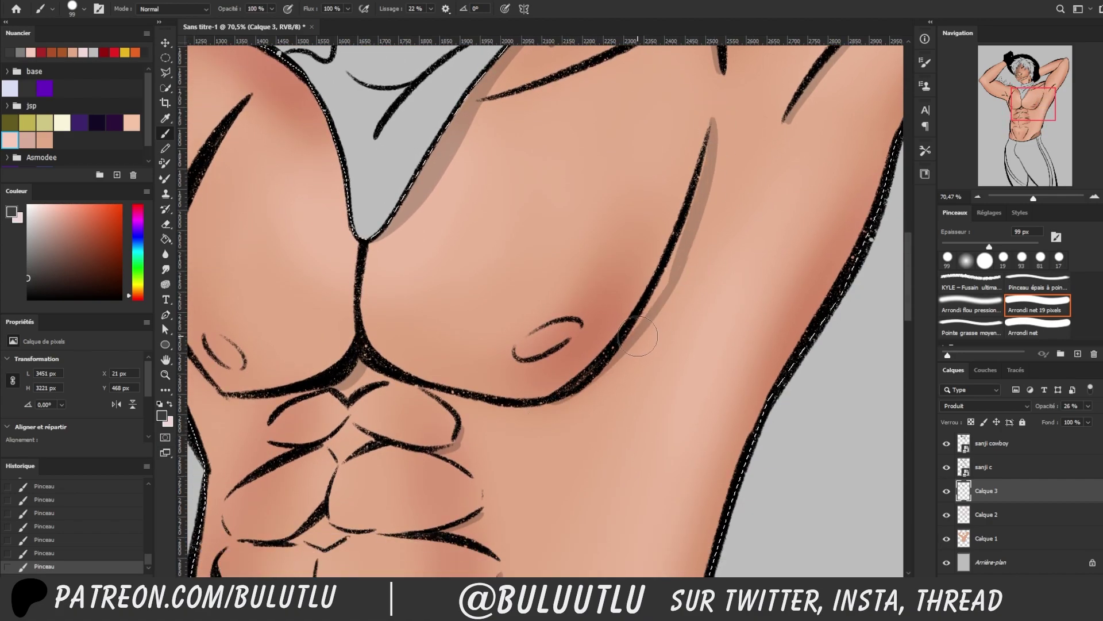
Darken shadows under the lower lip and jaw, down the neck, and under the raised arm
{"action": "mouse_move", "coordinate": [1047, 101]}
{"action": "left_mouse_down"}
{"action": "mouse_move", "coordinate": [1031, 103]}
{"action": "mouse_move", "coordinate": [1048, 77]}
{"action": "left_mouse_up"}
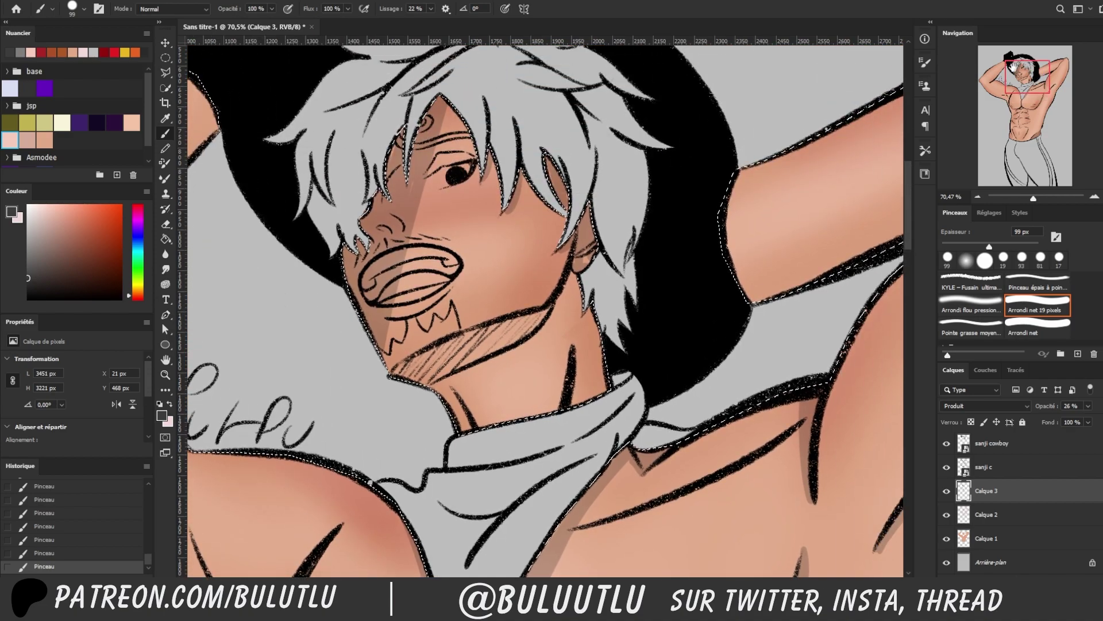
{"action": "left_click_drag", "start_coordinate": [396, 315], "coordinate": [463, 290]}
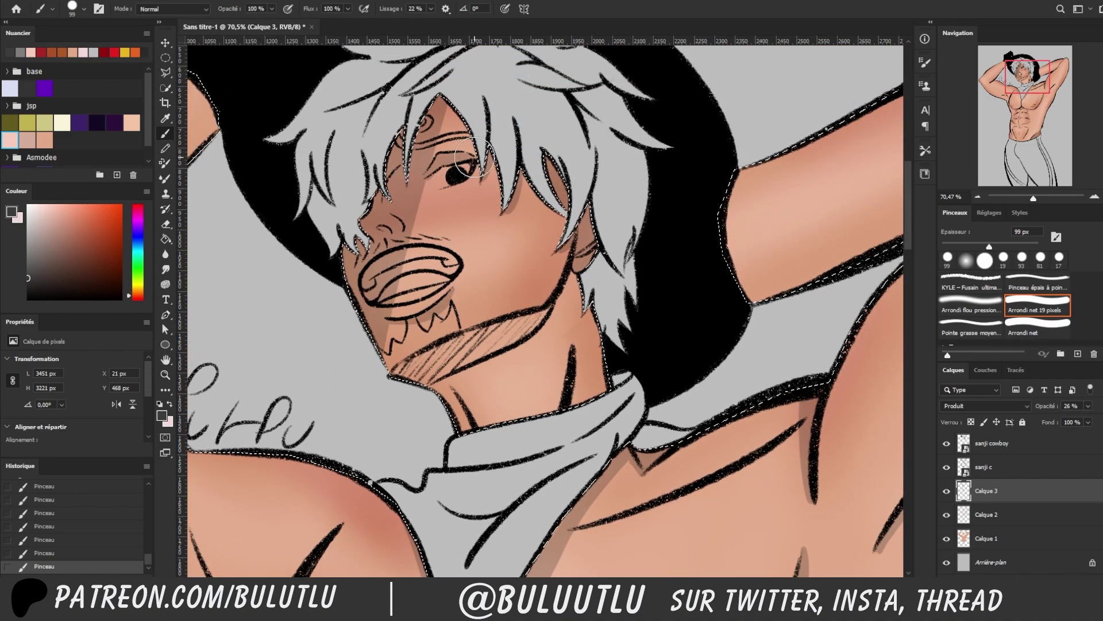
{"action": "mouse_move", "coordinate": [420, 365]}
{"action": "left_mouse_down"}
{"action": "mouse_move", "coordinate": [513, 343]}
{"action": "mouse_move", "coordinate": [454, 356]}
{"action": "mouse_move", "coordinate": [526, 322]}
{"action": "left_mouse_up"}
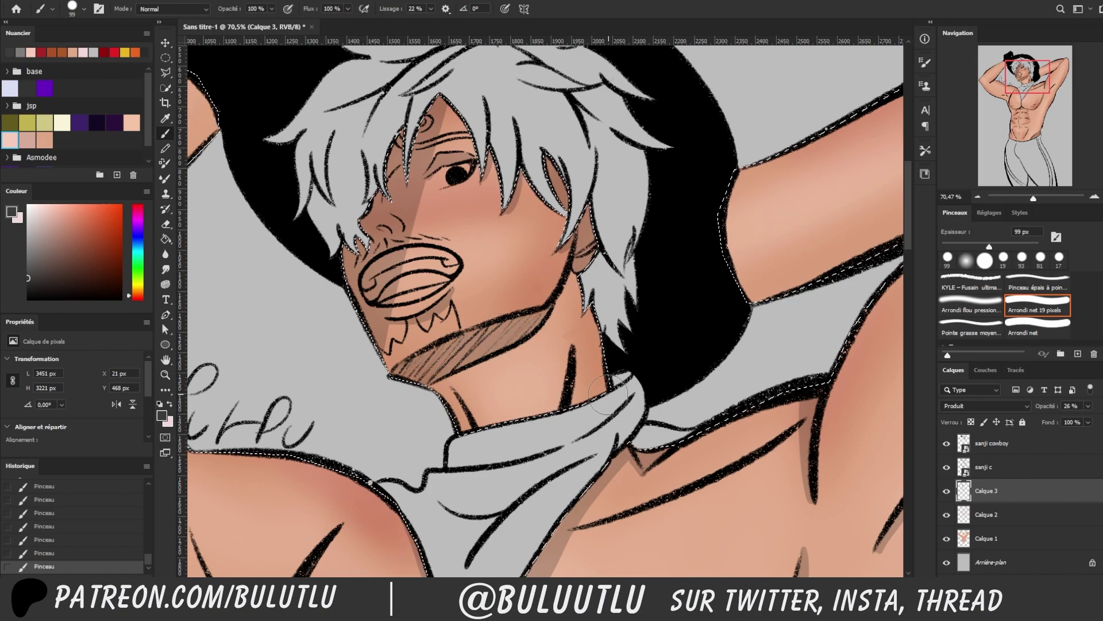
{"action": "left_click_drag", "start_coordinate": [568, 265], "coordinate": [592, 397]}
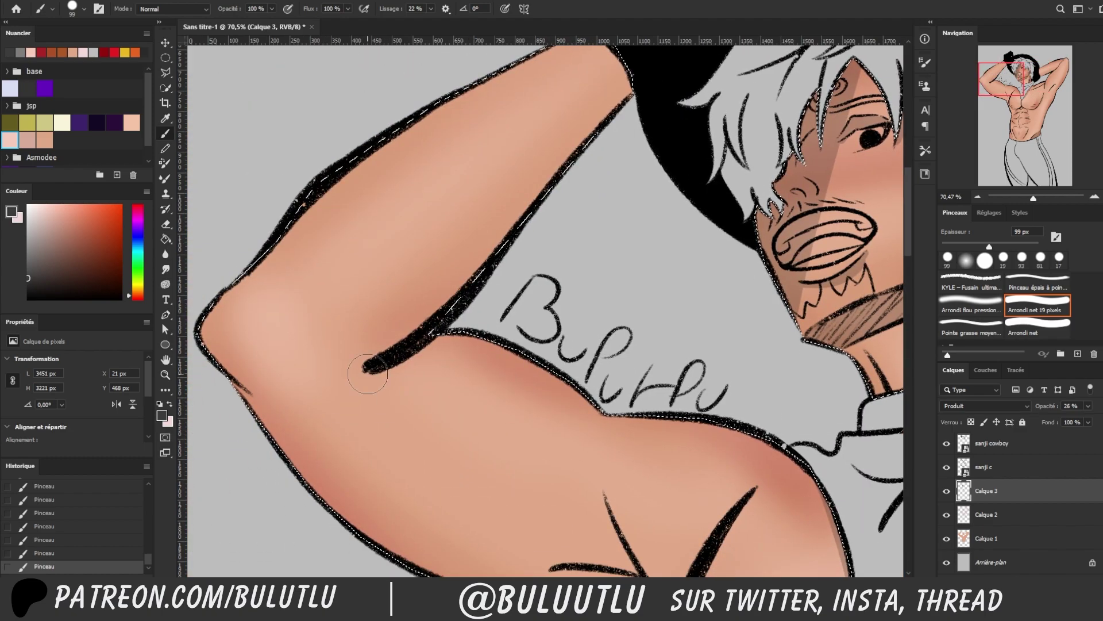
{"action": "mouse_move", "coordinate": [482, 342]}
{"action": "left_mouse_down"}
{"action": "mouse_move", "coordinate": [374, 368]}
{"action": "mouse_move", "coordinate": [494, 337]}
{"action": "left_mouse_up"}
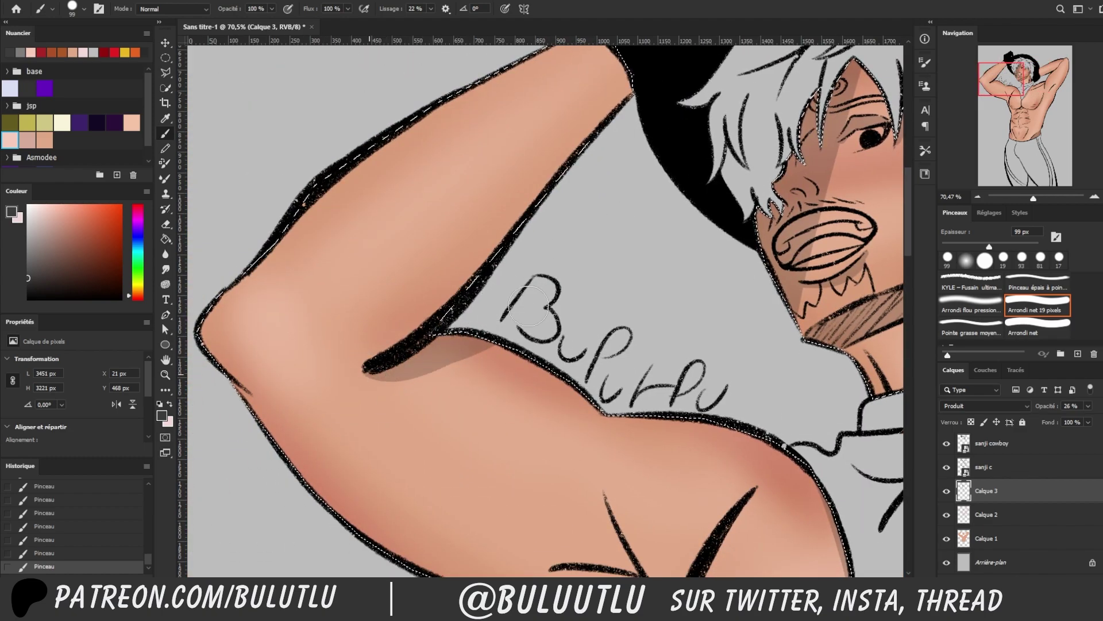
{"action": "scroll", "coordinate": [574, 402], "scroll_direction": "down", "scroll_amount": 4}
{"action": "scroll", "coordinate": [658, 471], "scroll_direction": "down", "scroll_amount": 1}
Shade the curved arm and V-shaped muscle lines and widen the forearm shadow band
{"action": "left_click_drag", "start_coordinate": [658, 471], "coordinate": [757, 285]}
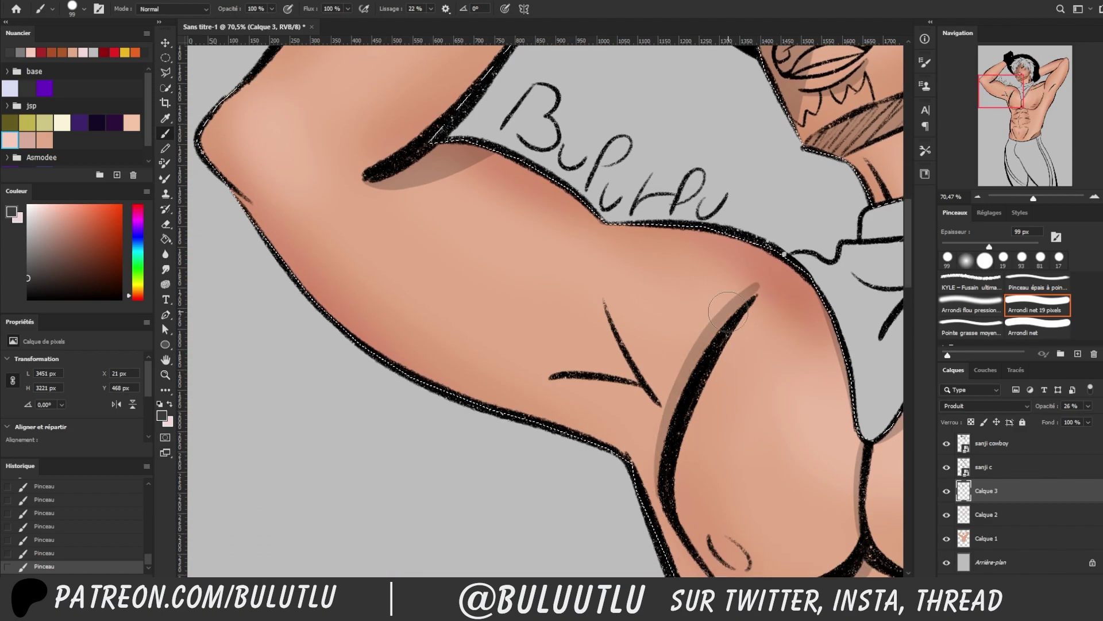
{"action": "left_click_drag", "start_coordinate": [606, 307], "coordinate": [656, 400]}
{"action": "scroll", "coordinate": [546, 310], "scroll_direction": "up", "scroll_amount": 7}
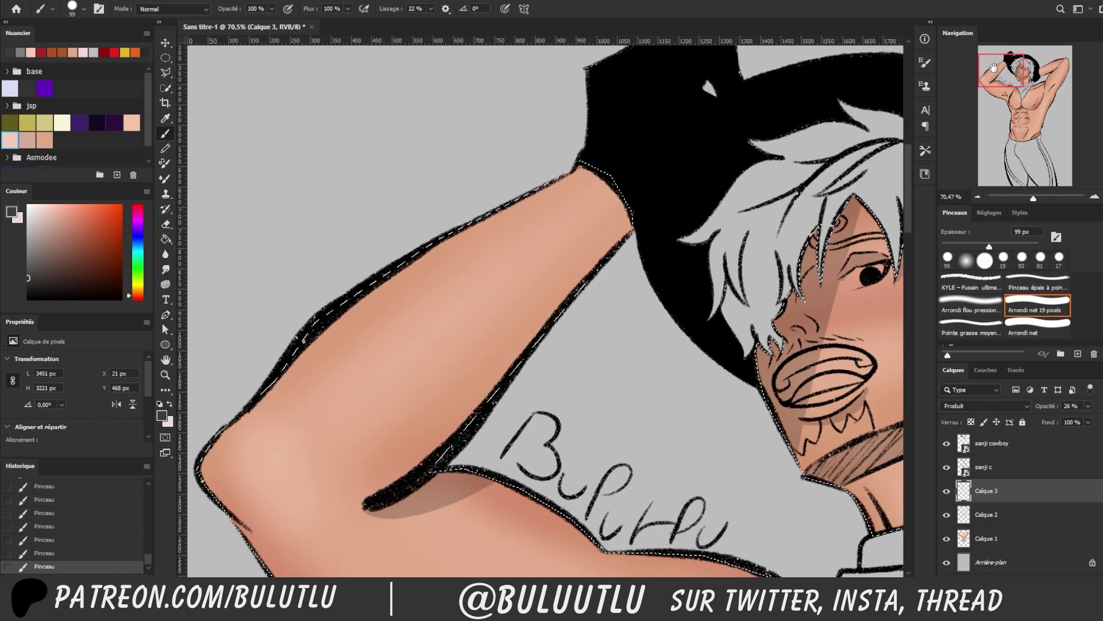
{"action": "mouse_move", "coordinate": [629, 227]}
{"action": "left_mouse_down"}
{"action": "mouse_move", "coordinate": [368, 414]}
{"action": "mouse_move", "coordinate": [365, 505]}
{"action": "mouse_move", "coordinate": [380, 380]}
{"action": "left_mouse_up"}
{"action": "key", "text": "ctrl+z"}
{"action": "left_click_drag", "start_coordinate": [354, 434], "coordinate": [633, 230]}
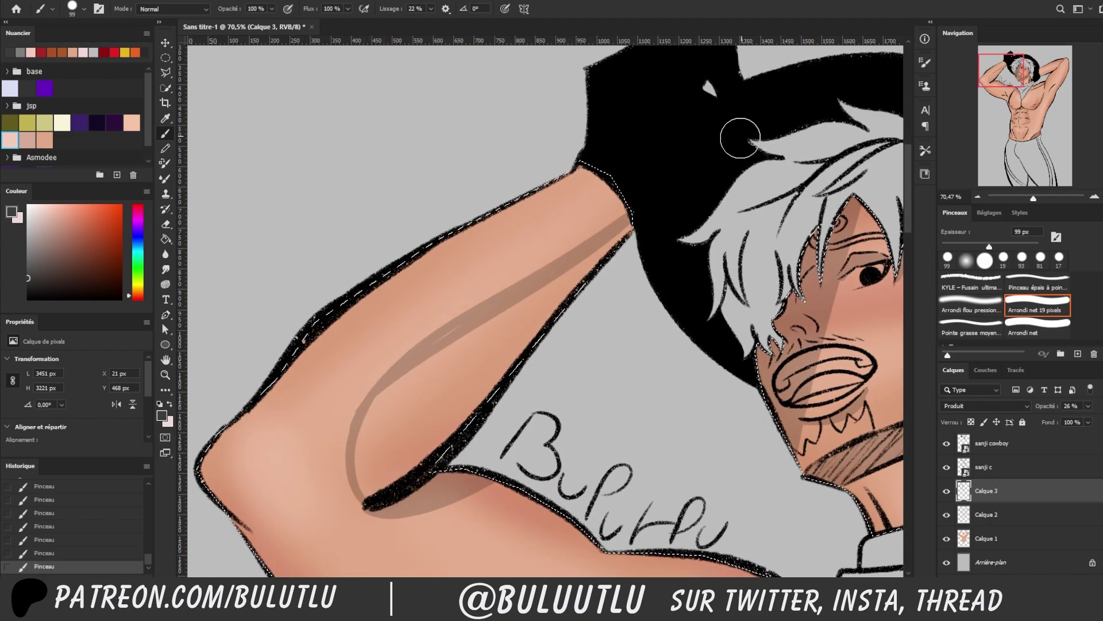
Darken the forearm shadow with a larger hard brush and raise the layer opacity to 36%
{"action": "left_click", "coordinate": [1038, 328]}
{"action": "left_click_drag", "start_coordinate": [374, 500], "coordinate": [412, 384]}
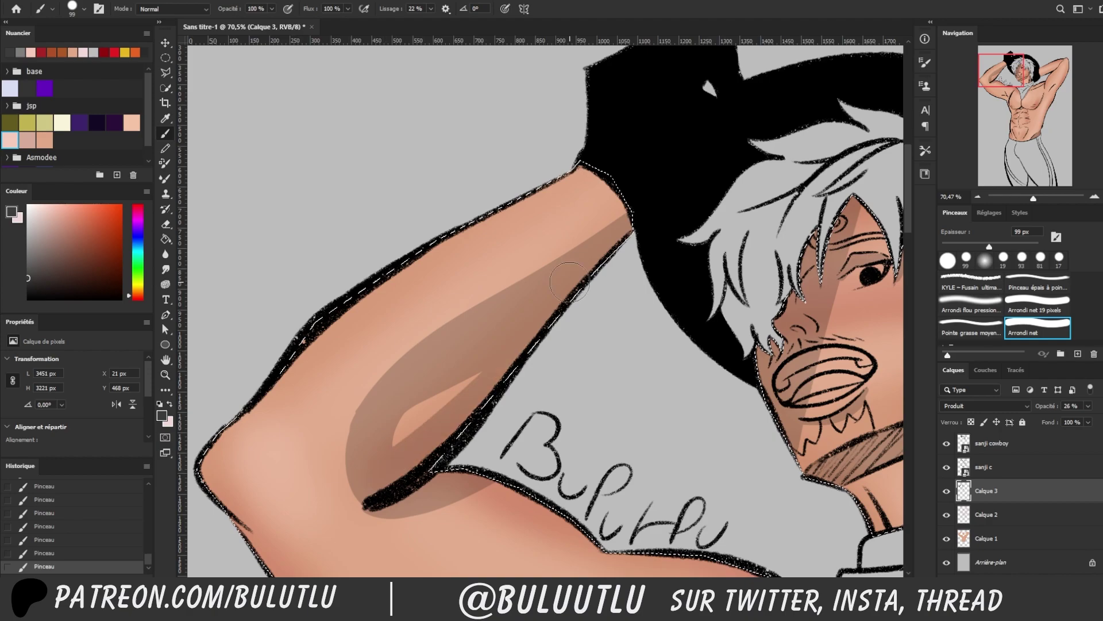
{"action": "left_click_drag", "start_coordinate": [1033, 198], "coordinate": [1020, 197]}
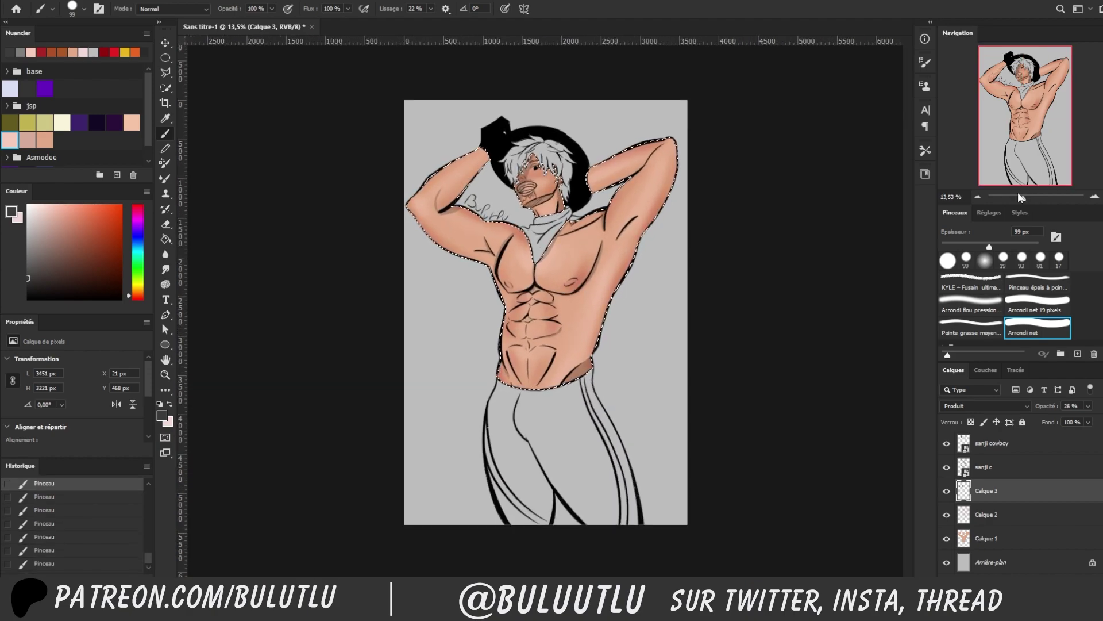
{"action": "mouse_move", "coordinate": [1047, 405]}
{"action": "left_mouse_down"}
{"action": "mouse_move", "coordinate": [1076, 422]}
{"action": "mouse_move", "coordinate": [1067, 419]}
{"action": "left_mouse_up"}
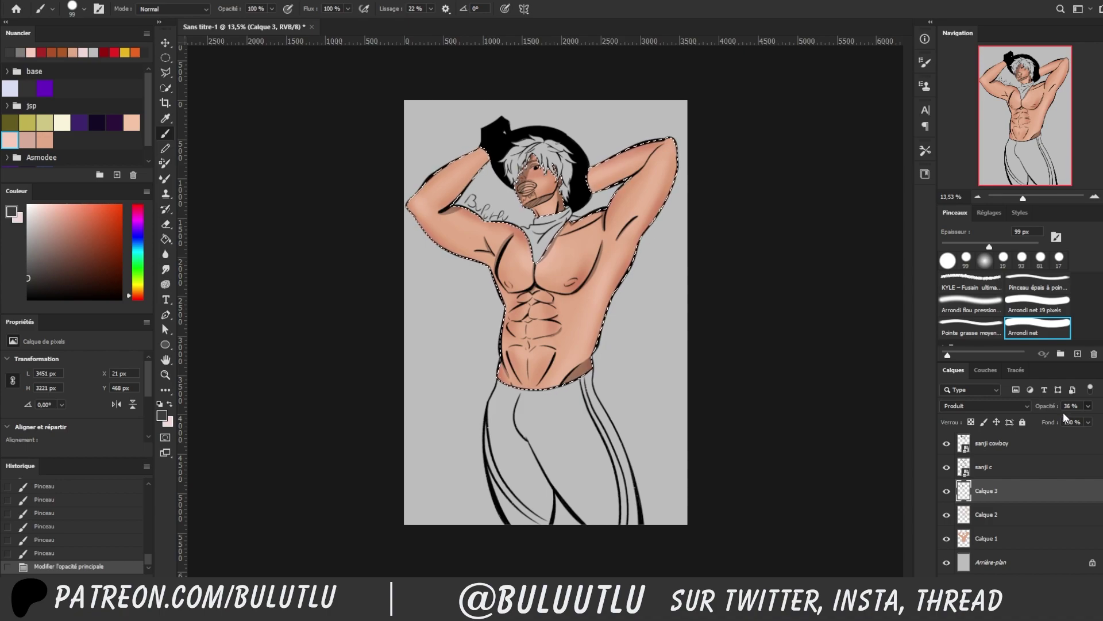
Brush a soft shadow over the left side of the face on Calque 4 in Produit mode
{"action": "left_click", "coordinate": [1078, 353]}
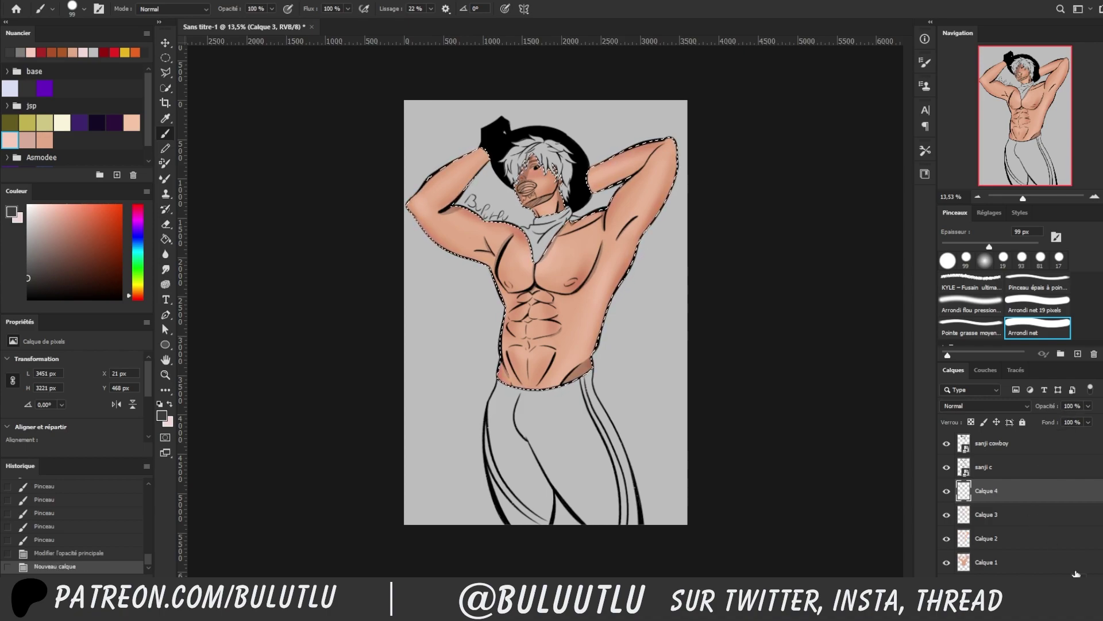
{"action": "scroll", "coordinate": [985, 406], "scroll_direction": "down", "scroll_amount": 3}
{"action": "left_click_drag", "start_coordinate": [1023, 197], "coordinate": [1032, 197]}
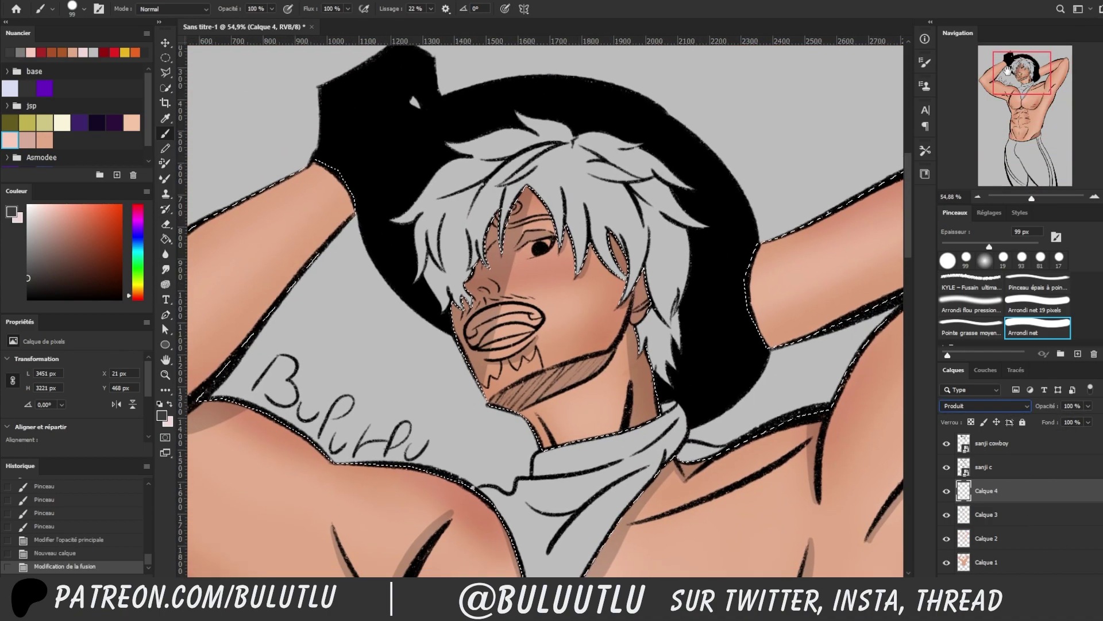
{"action": "left_click", "coordinate": [519, 193]}
{"action": "left_click", "coordinate": [483, 374], "text": "shift"}
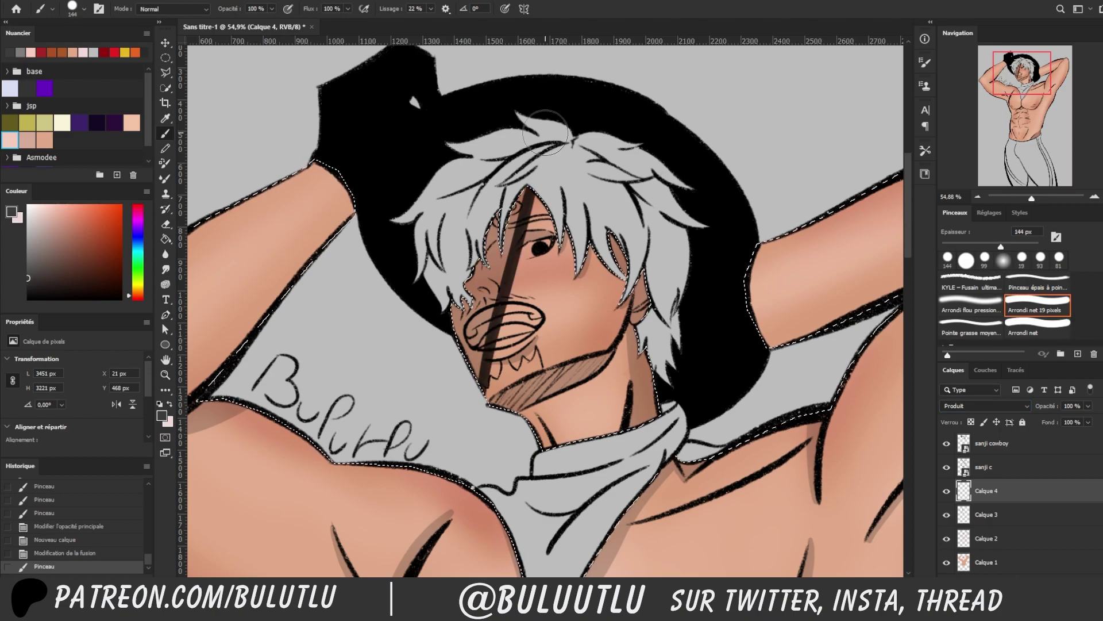
{"action": "left_click_drag", "start_coordinate": [518, 192], "coordinate": [482, 374]}
{"action": "left_click_drag", "start_coordinate": [499, 253], "coordinate": [498, 276]}
{"action": "left_click_drag", "start_coordinate": [488, 298], "coordinate": [460, 350]}
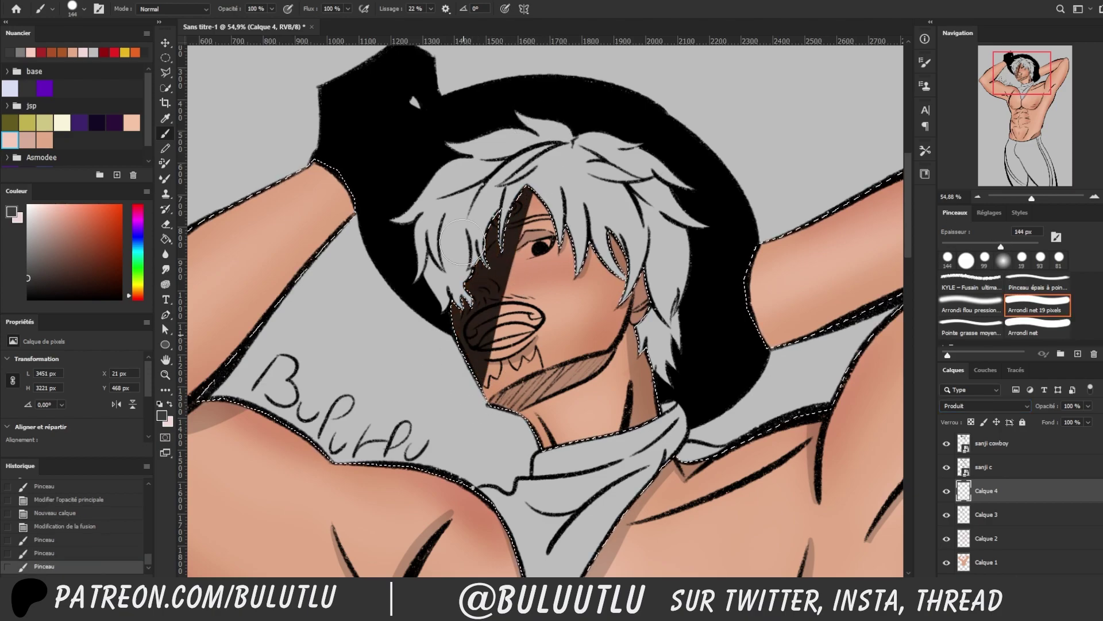
Lower the face shadow layer to 28% opacity, compare layers, and add Calque 5
{"action": "left_click_drag", "start_coordinate": [1088, 405], "coordinate": [1025, 425]}
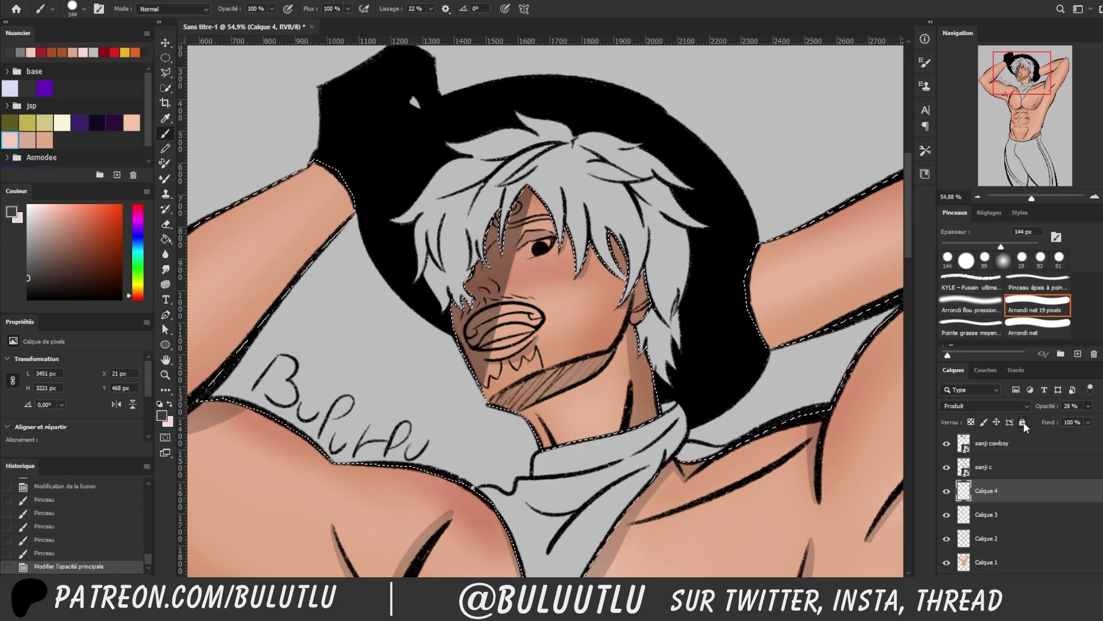
{"action": "left_click_drag", "start_coordinate": [1032, 198], "coordinate": [1025, 198]}
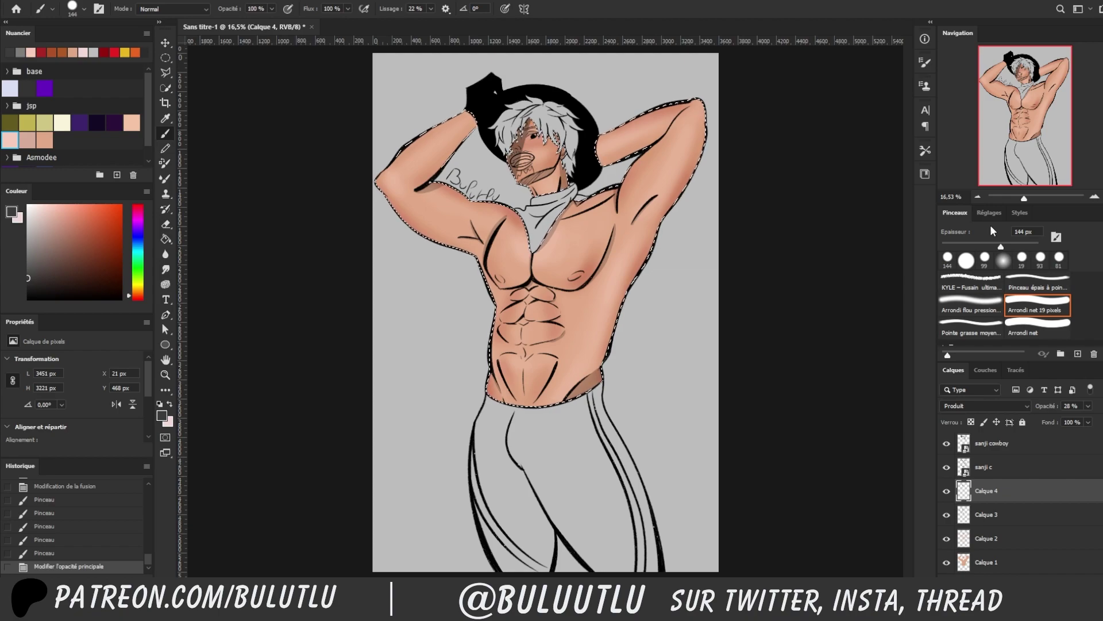
{"action": "left_click", "coordinate": [946, 514]}
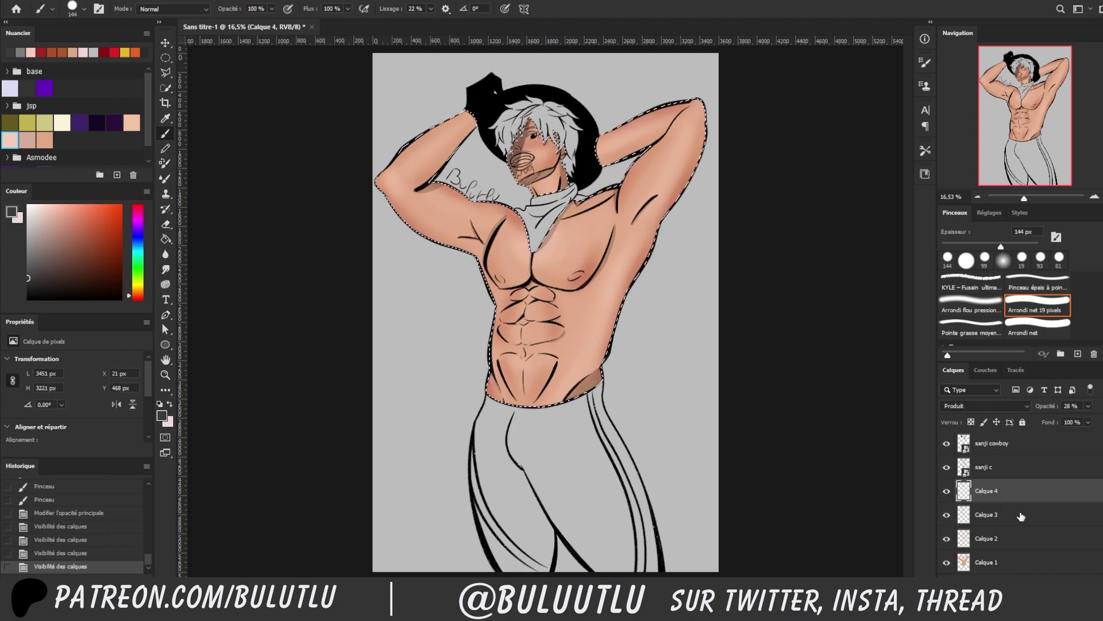
{"action": "key", "text": "ctrl+shift+alt+n"}
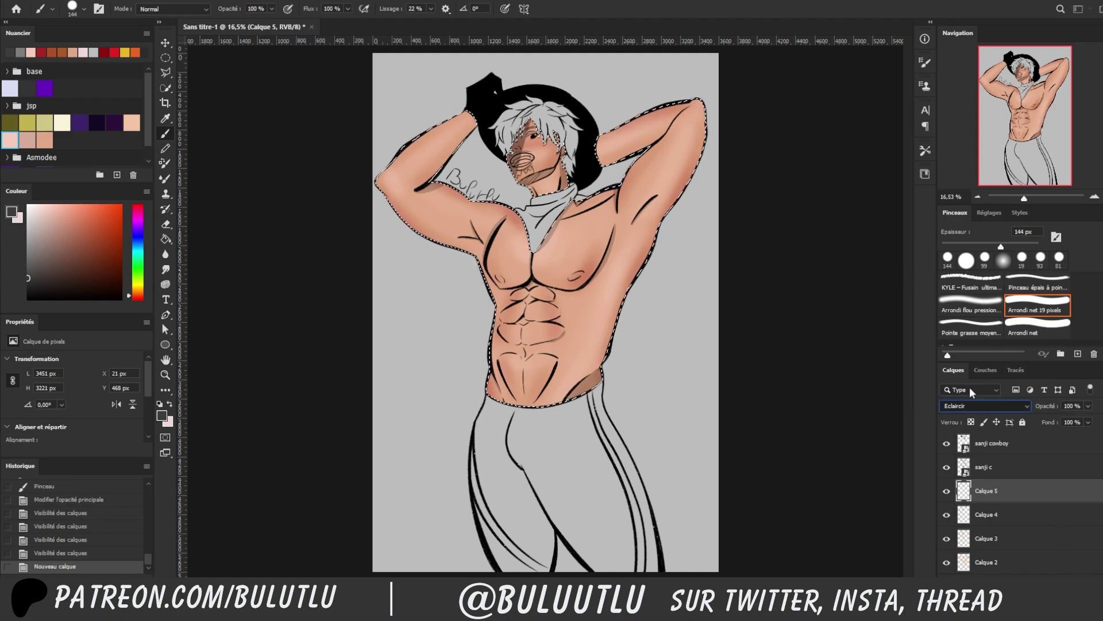
Set Calque 5 to Superposition and paint a light stroke along the right torso
{"action": "key", "text": "Down"}
{"action": "left_click_drag", "start_coordinate": [603, 360], "coordinate": [696, 114]}
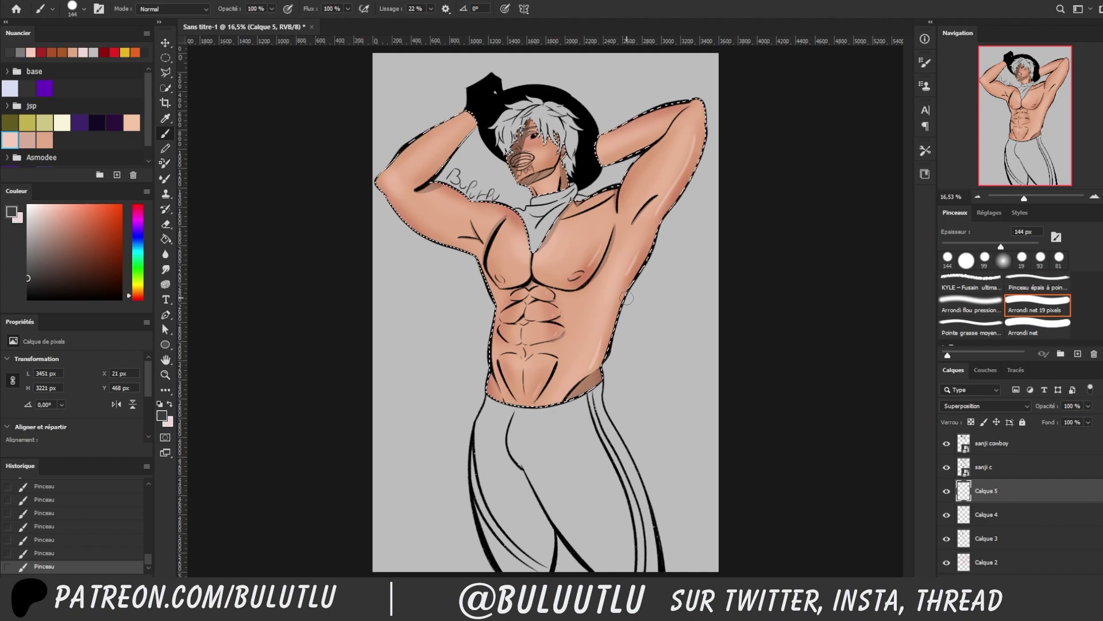
{"action": "key", "text": "ctrl+z"}
{"action": "key", "text": "ctrl+z"}
{"action": "key", "text": "ctrl+z"}
{"action": "key", "text": "ctrl+z"}
{"action": "key", "text": "ctrl+z"}
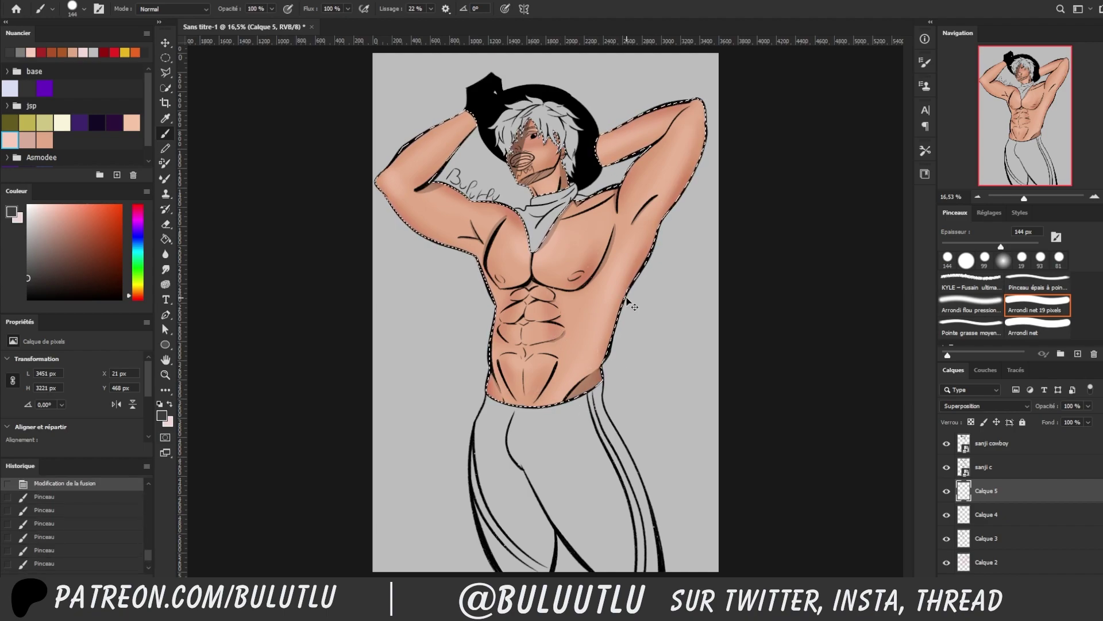
{"action": "key", "text": "ctrl+shift+z"}
{"action": "key", "text": "ctrl+shift+z"}
{"action": "key", "text": "ctrl+shift+z"}
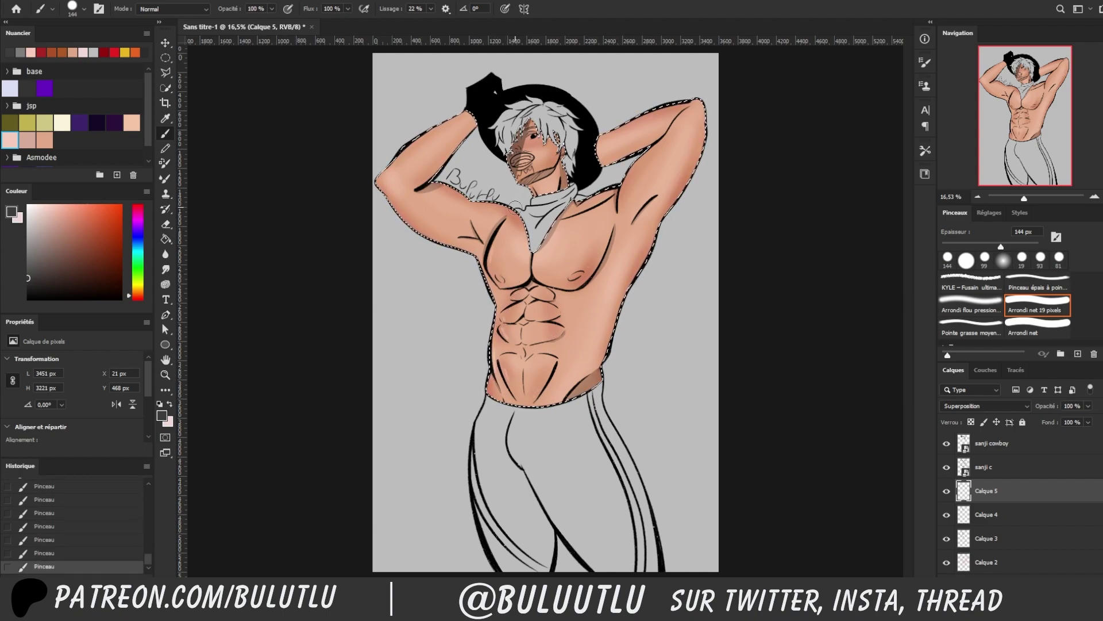
{"action": "key", "text": "ctrl+z"}
{"action": "key", "text": "ctrl+shift+z"}
Compare the latest strokes with undo/redo, then group Calque 2–5 into Groupe 1
{"action": "key", "text": "ctrl+z"}
{"action": "key", "text": "ctrl+z"}
{"action": "key", "text": "ctrl+shift+z"}
{"action": "key", "text": "ctrl+shift+z"}
{"action": "key", "text": "ctrl+z"}
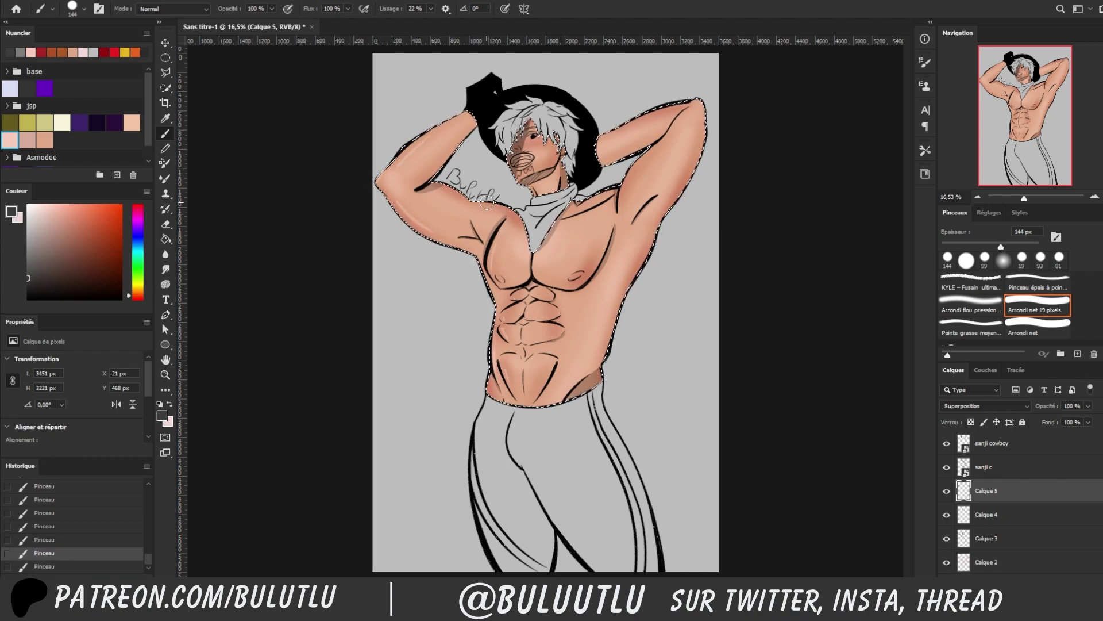
{"action": "key", "text": "ctrl+shift+z"}
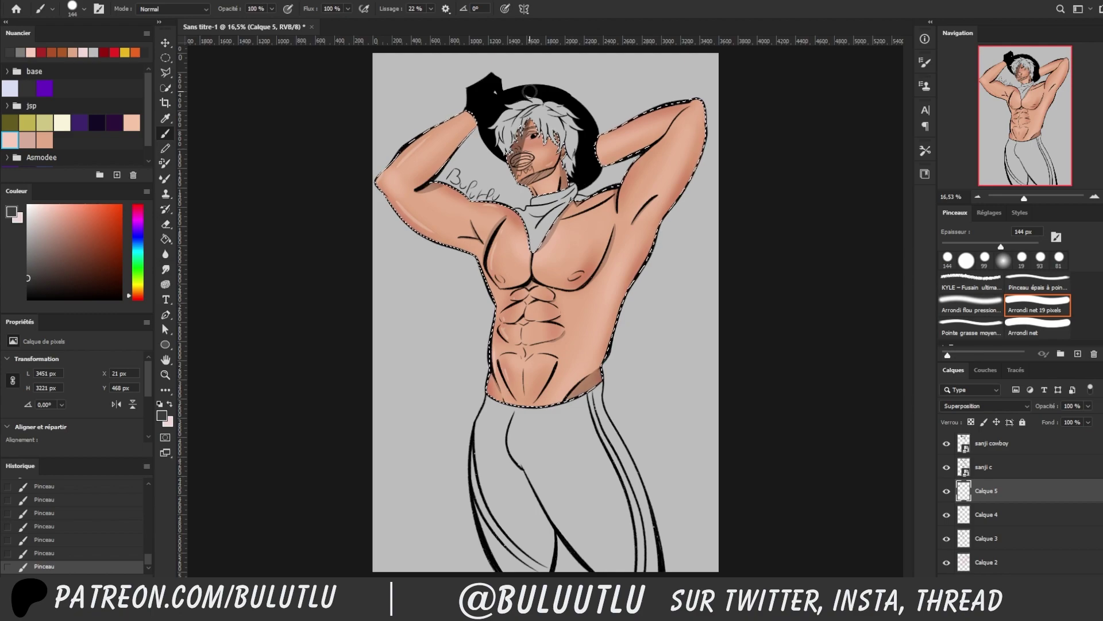
{"action": "key", "text": "ctrl+z"}
{"action": "key", "text": "ctrl+shift+z"}
{"action": "key", "text": "ctrl+z"}
{"action": "key", "text": "ctrl+shift+z"}
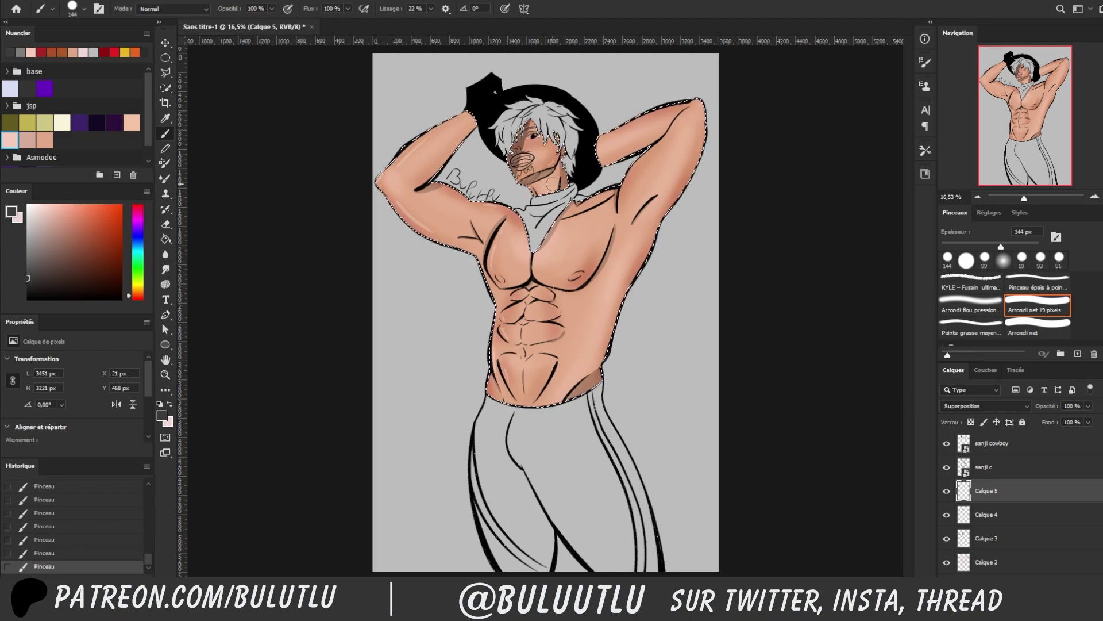
{"action": "key", "text": "ctrl+z"}
{"action": "key", "text": "ctrl+z"}
{"action": "key", "text": "ctrl+shift+z"}
{"action": "key", "text": "ctrl+shift+z"}
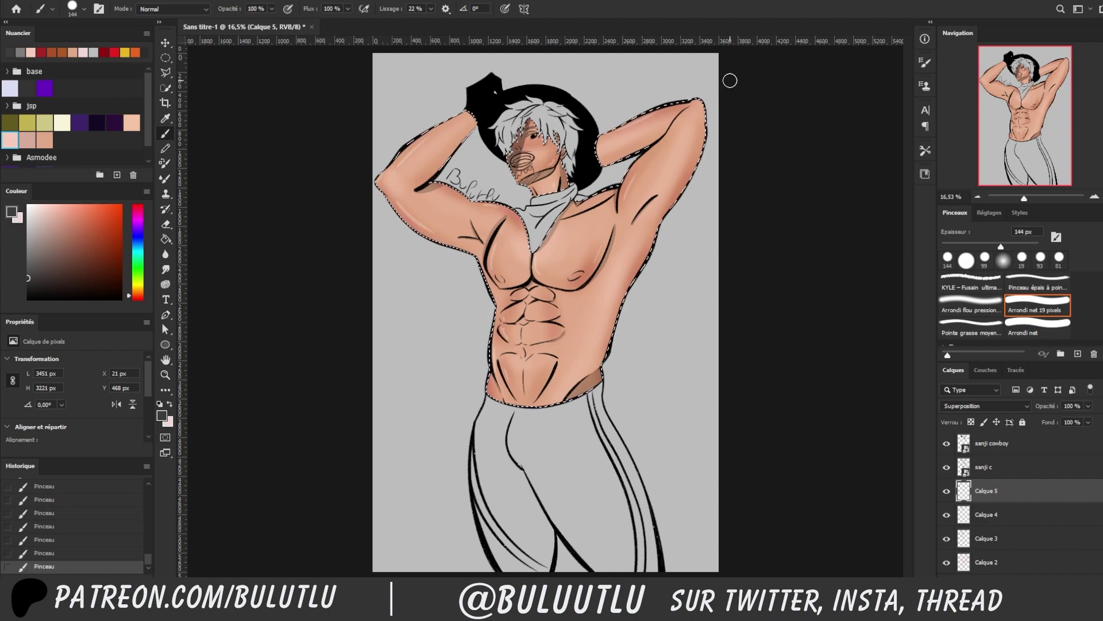
{"action": "key", "text": "ctrl+z"}
{"action": "key", "text": "ctrl+shift+z"}
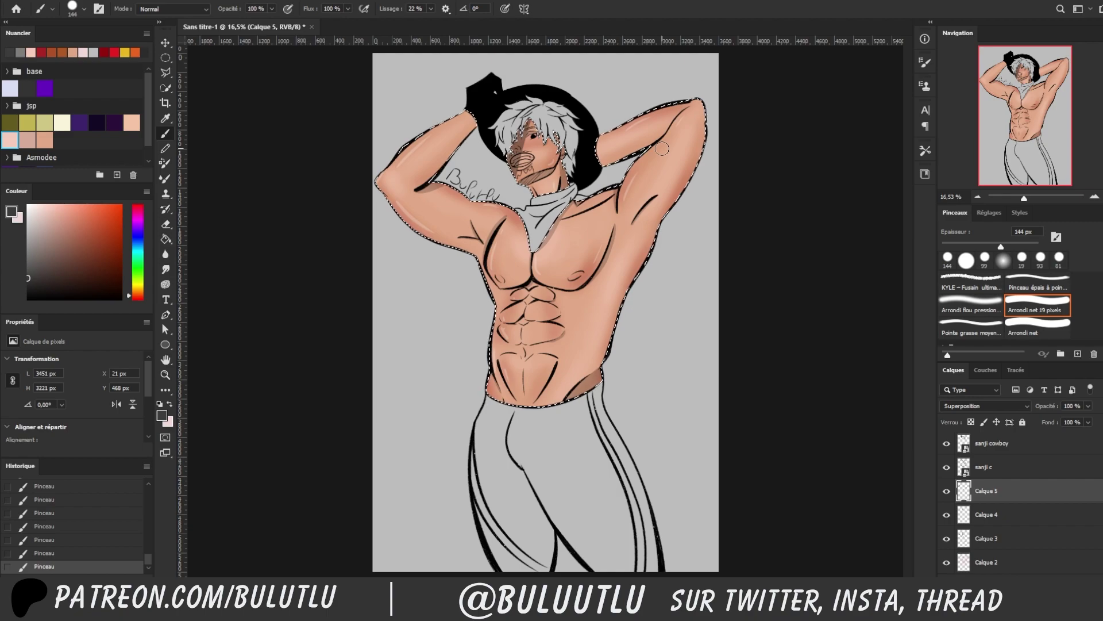
{"action": "key", "text": "ctrl+g"}
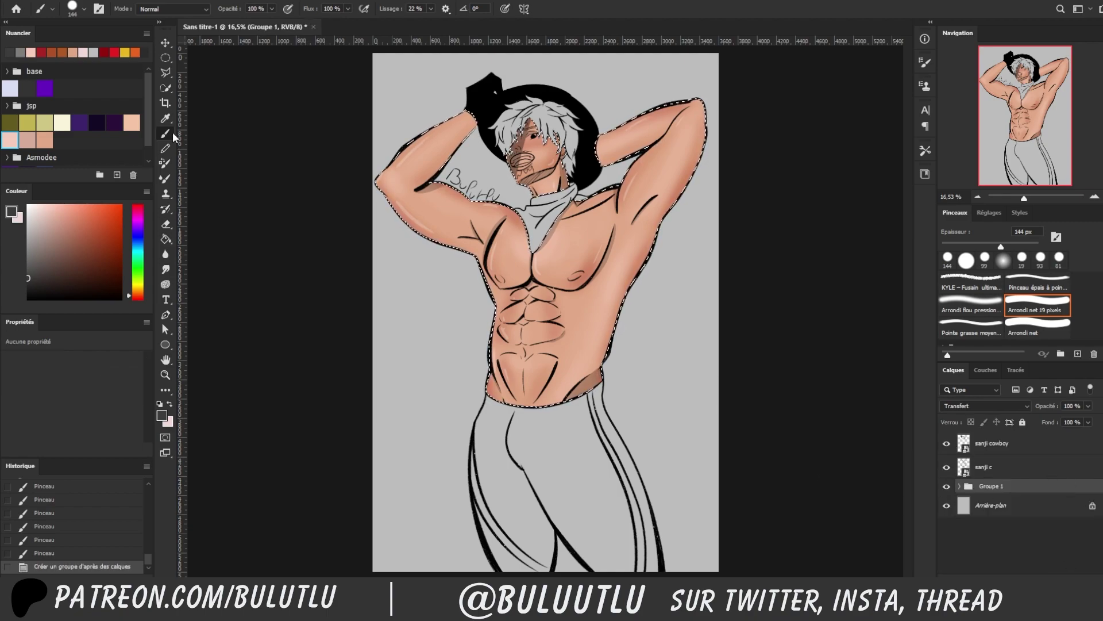
Deselect the figure, add a new empty Calque 6, and zoom in on the trousers
{"action": "left_click", "coordinate": [165, 74]}
{"action": "key", "text": "ctrl+d"}
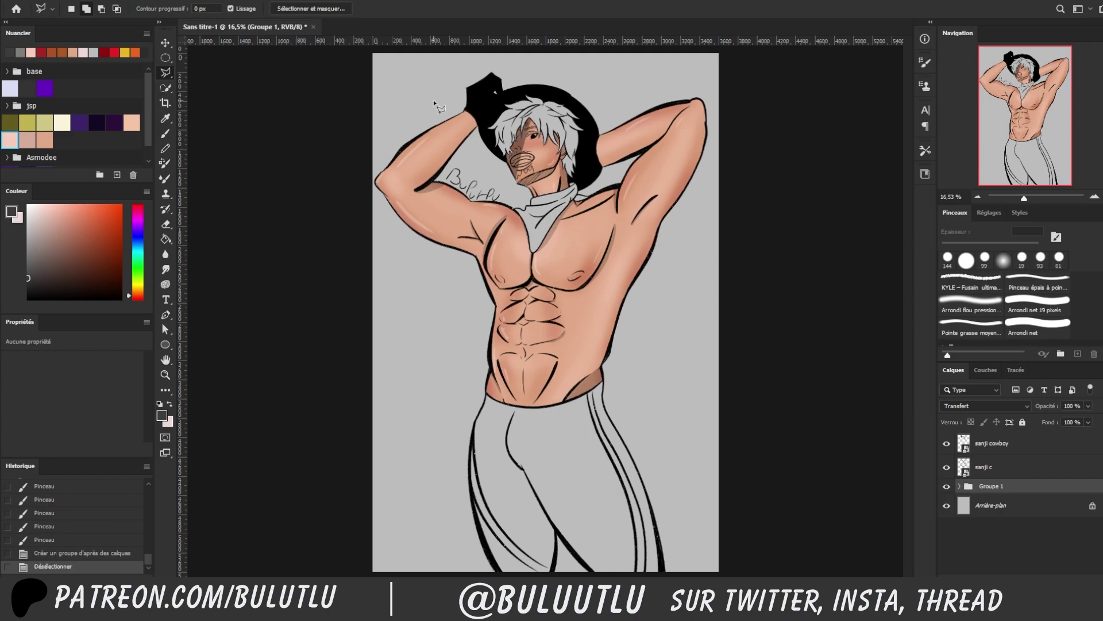
{"action": "key", "text": "ctrl+shift+alt+n"}
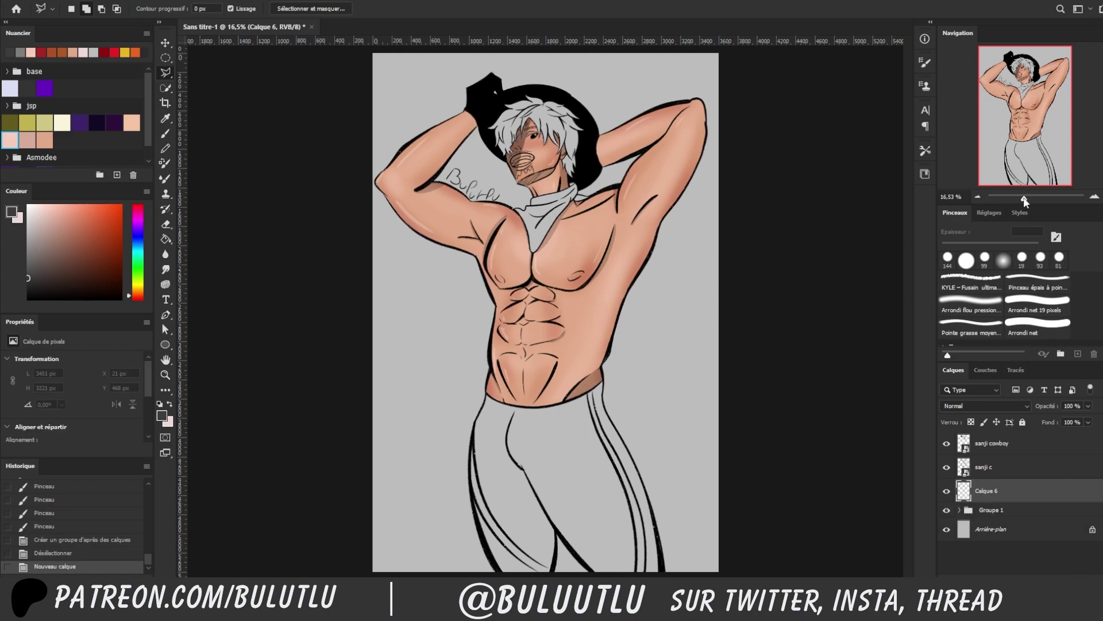
{"action": "left_click_drag", "start_coordinate": [1025, 198], "coordinate": [1029, 198]}
{"action": "scroll", "coordinate": [896, 331], "scroll_direction": "down", "scroll_amount": 2}
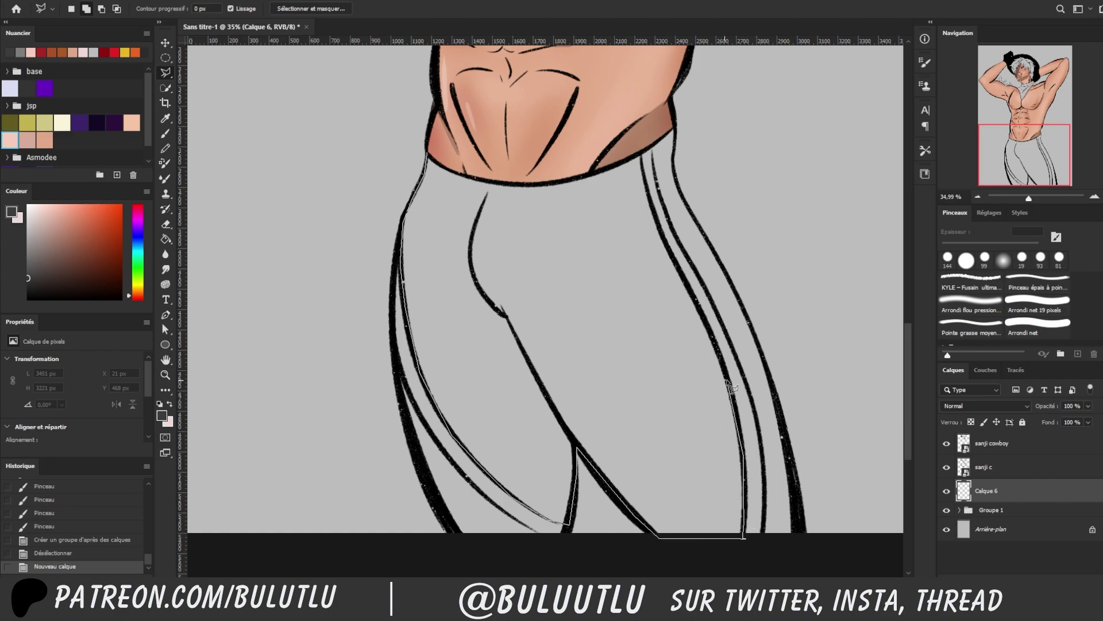
Outline both trouser legs with the Polygonal Lasso, excluding the white side stripes
{"action": "left_click", "coordinate": [481, 184]}
{"action": "left_click", "coordinate": [399, 371]}
{"action": "left_click", "coordinate": [546, 538]}
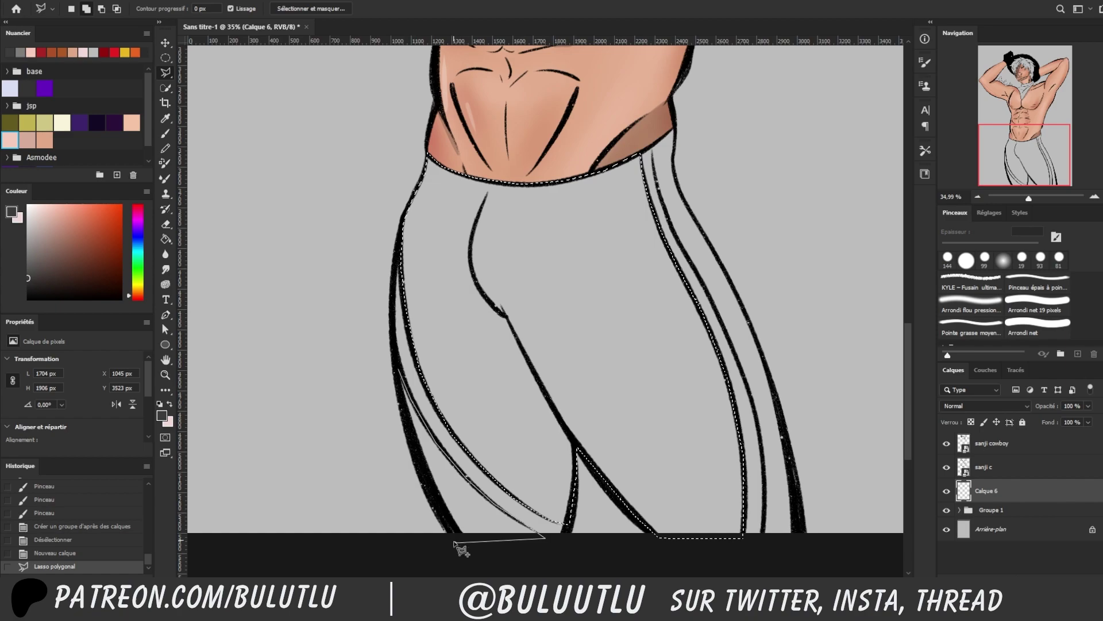
{"action": "left_click", "coordinate": [454, 542]}
{"action": "left_click", "coordinate": [399, 370]}
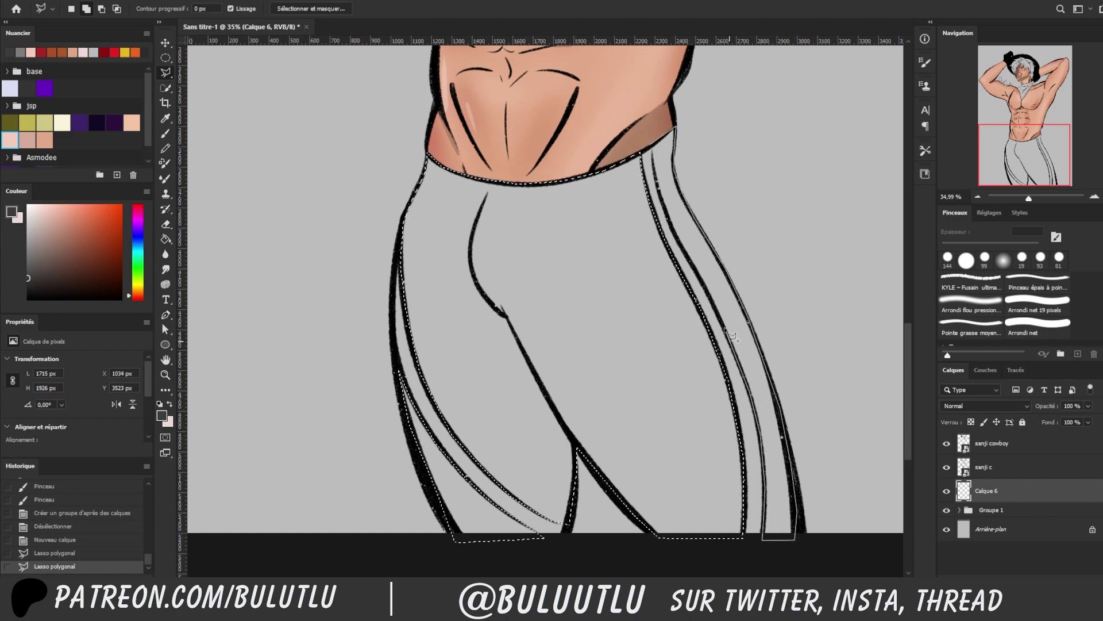
{"action": "left_click", "coordinate": [662, 188]}
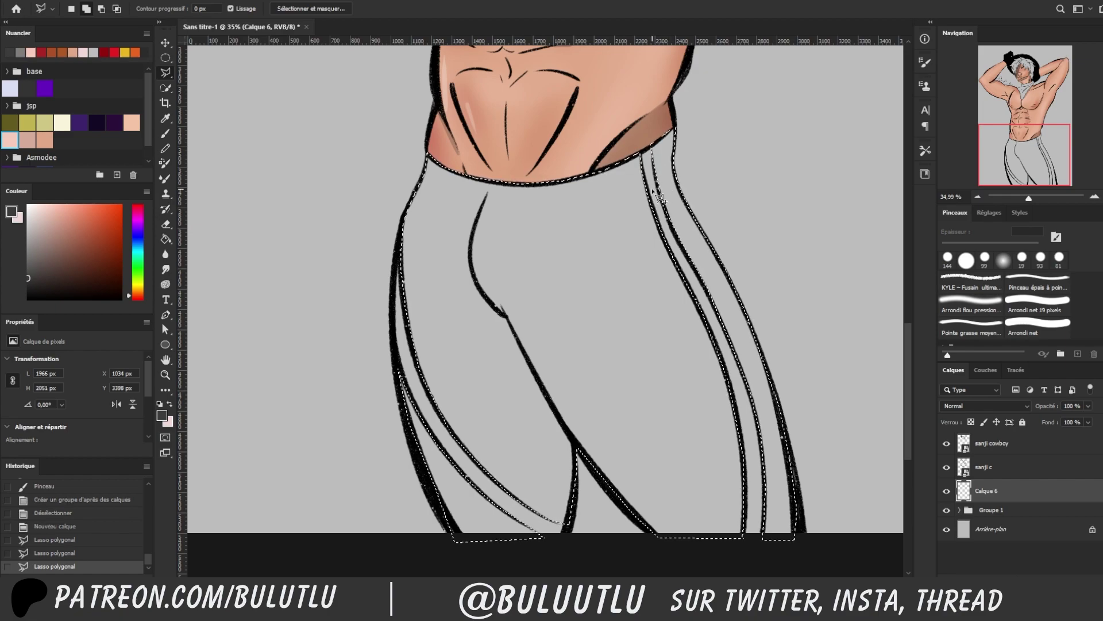
Paint the selected trousers dark navy with the Brush
{"action": "left_click", "coordinate": [97, 122]}
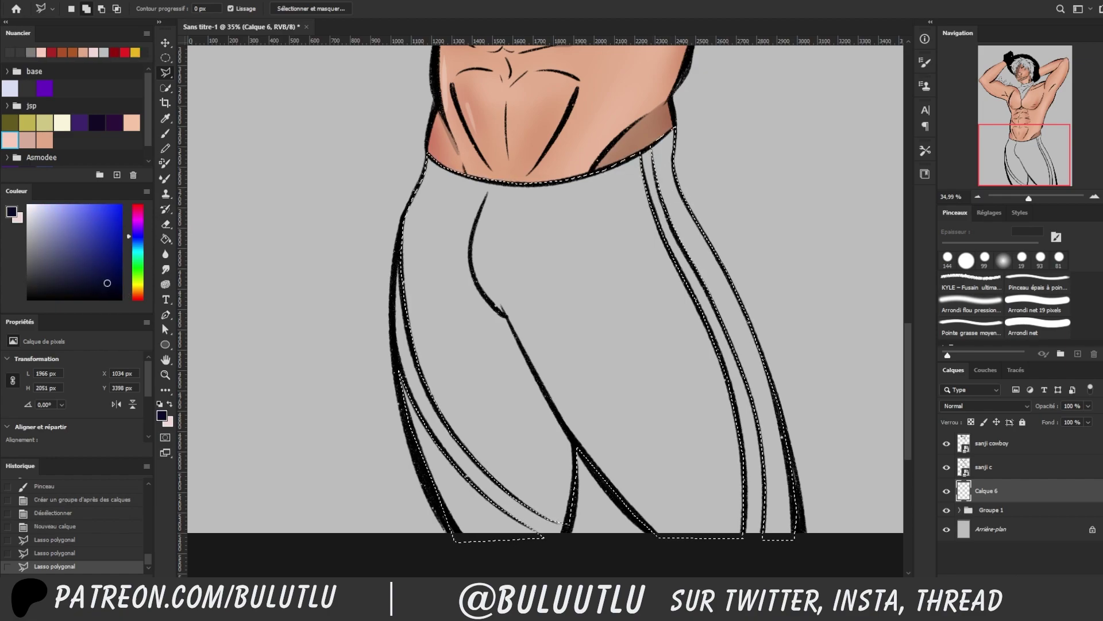
{"action": "key", "text": "b"}
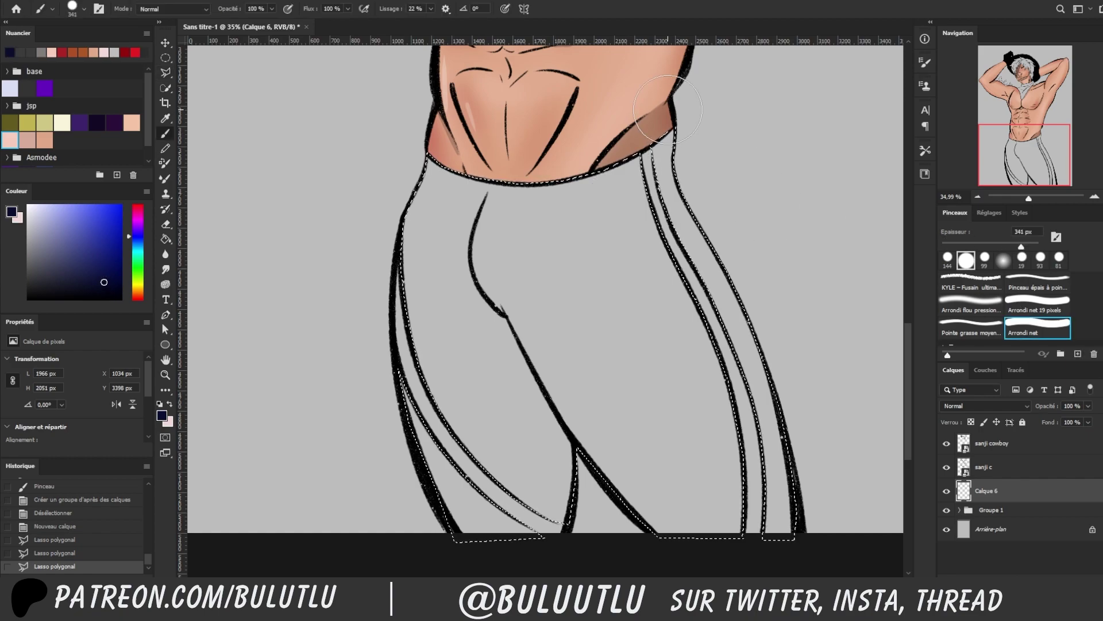
{"action": "mouse_move", "coordinate": [668, 109]}
{"action": "left_mouse_down"}
{"action": "mouse_move", "coordinate": [682, 172]}
{"action": "mouse_move", "coordinate": [504, 213]}
{"action": "mouse_move", "coordinate": [382, 184]}
{"action": "left_mouse_up"}
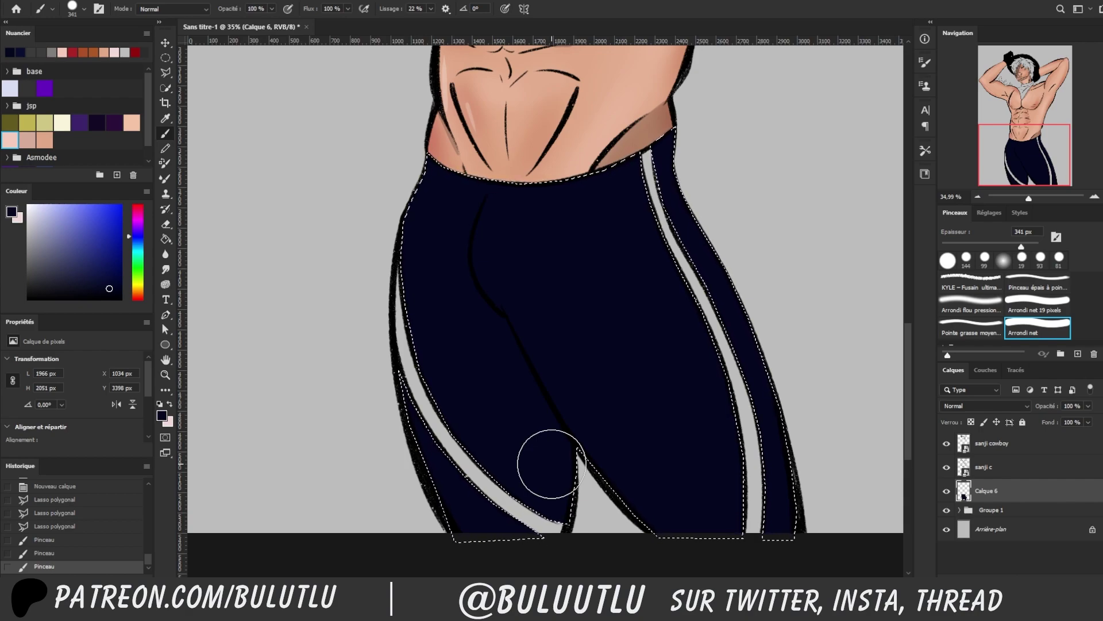
On a new layer, paint soft shading over the trousers with the Arrondi flou pression brush
{"action": "left_click", "coordinate": [1078, 354]}
{"action": "left_click", "coordinate": [971, 305]}
{"action": "left_click_drag", "start_coordinate": [673, 184], "coordinate": [702, 253]}
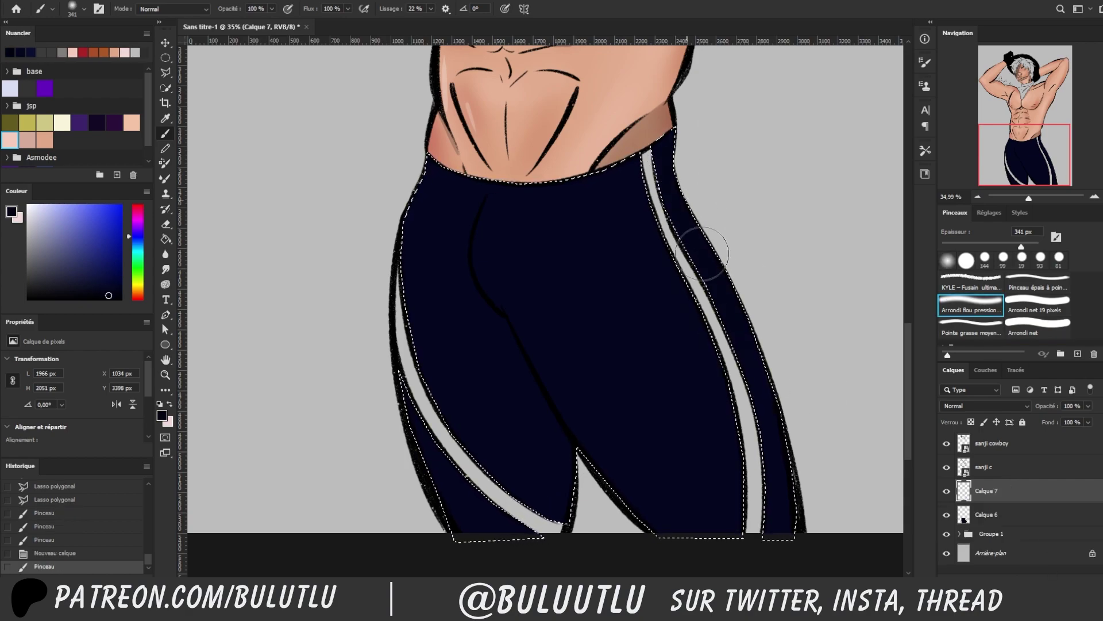
{"action": "left_click_drag", "start_coordinate": [489, 148], "coordinate": [611, 381]}
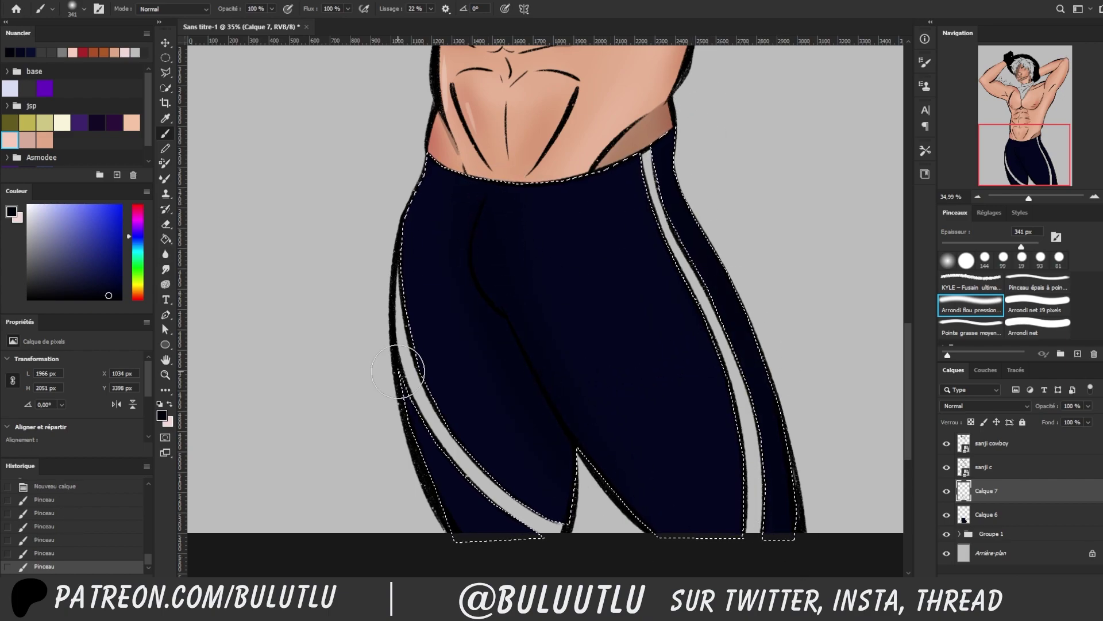
{"action": "mouse_move", "coordinate": [665, 214]}
{"action": "left_mouse_down"}
{"action": "mouse_move", "coordinate": [657, 464]}
{"action": "mouse_move", "coordinate": [536, 205]}
{"action": "mouse_move", "coordinate": [394, 153]}
{"action": "mouse_move", "coordinate": [602, 538]}
{"action": "left_mouse_up"}
{"action": "key", "text": "ctrl+z"}
{"action": "left_click_drag", "start_coordinate": [552, 471], "coordinate": [442, 218]}
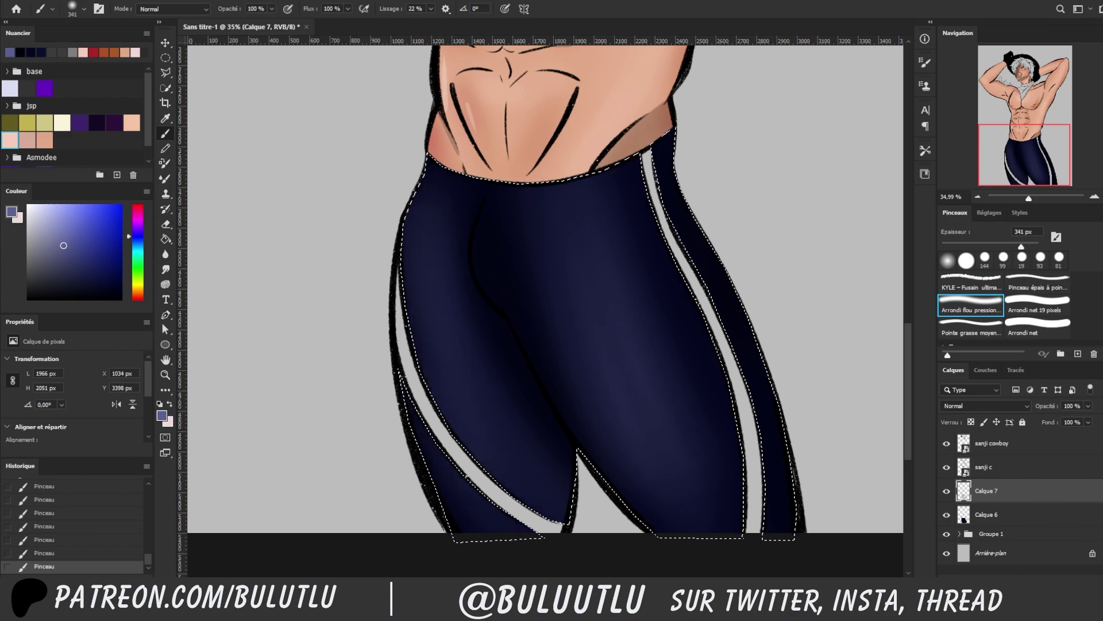
Add a lighter blue highlight down the right thigh, discarding unwanted strokes
{"action": "left_click", "coordinate": [50, 218]}
{"action": "left_click_drag", "start_coordinate": [689, 212], "coordinate": [537, 450]}
{"action": "left_click_drag", "start_coordinate": [506, 253], "coordinate": [470, 401]}
{"action": "key", "text": "ctrl+z"}
{"action": "key", "text": "ctrl+z"}
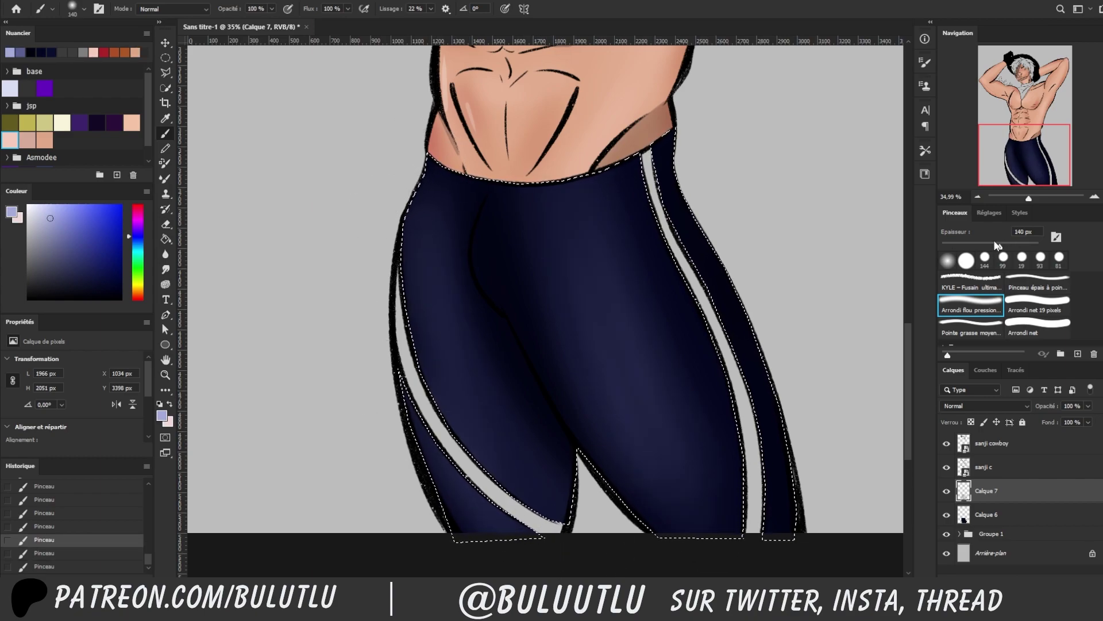
{"action": "left_click_drag", "start_coordinate": [690, 230], "coordinate": [704, 537]}
{"action": "key", "text": "ctrl+z"}
{"action": "key", "text": "ctrl+z"}
{"action": "key", "text": "ctrl+z"}
{"action": "key", "text": "z"}
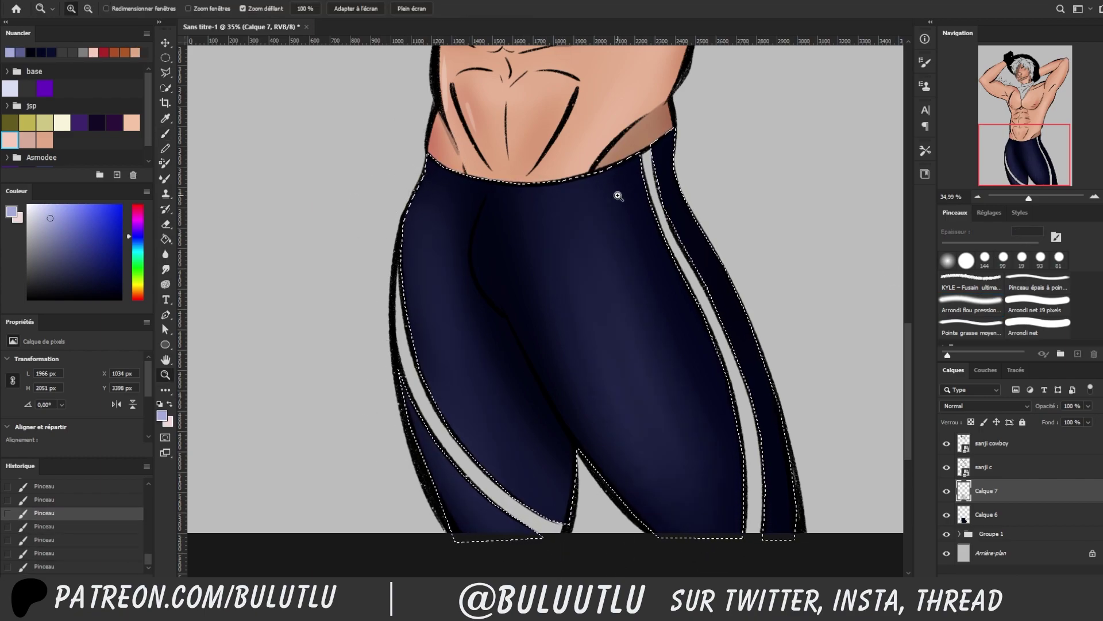
{"action": "left_click", "coordinate": [984, 303]}
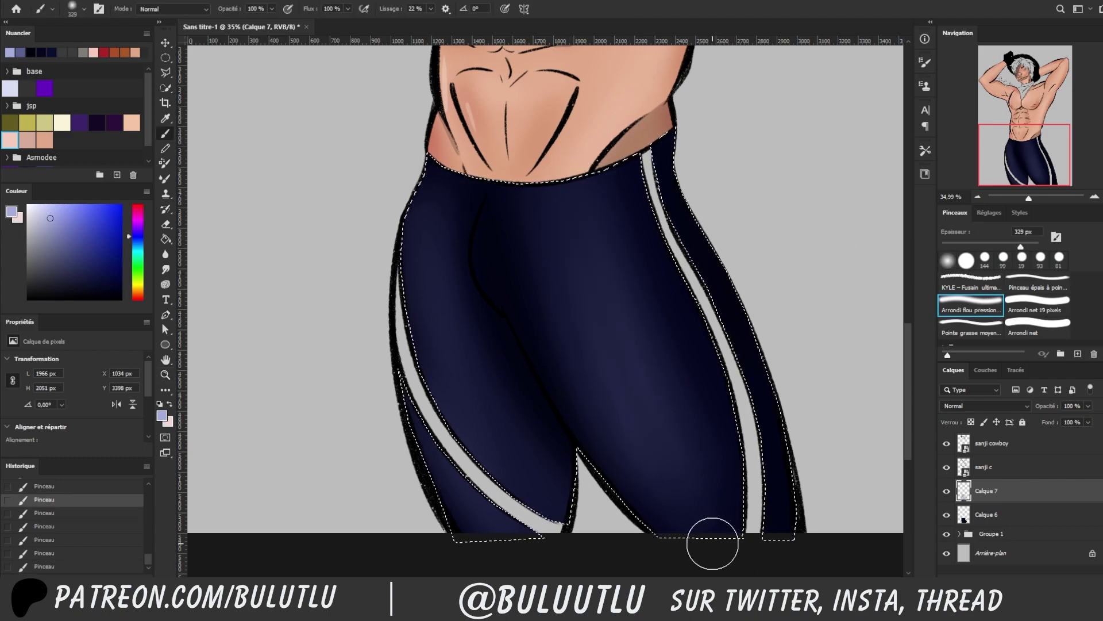
{"action": "left_click_drag", "start_coordinate": [710, 536], "coordinate": [580, 281]}
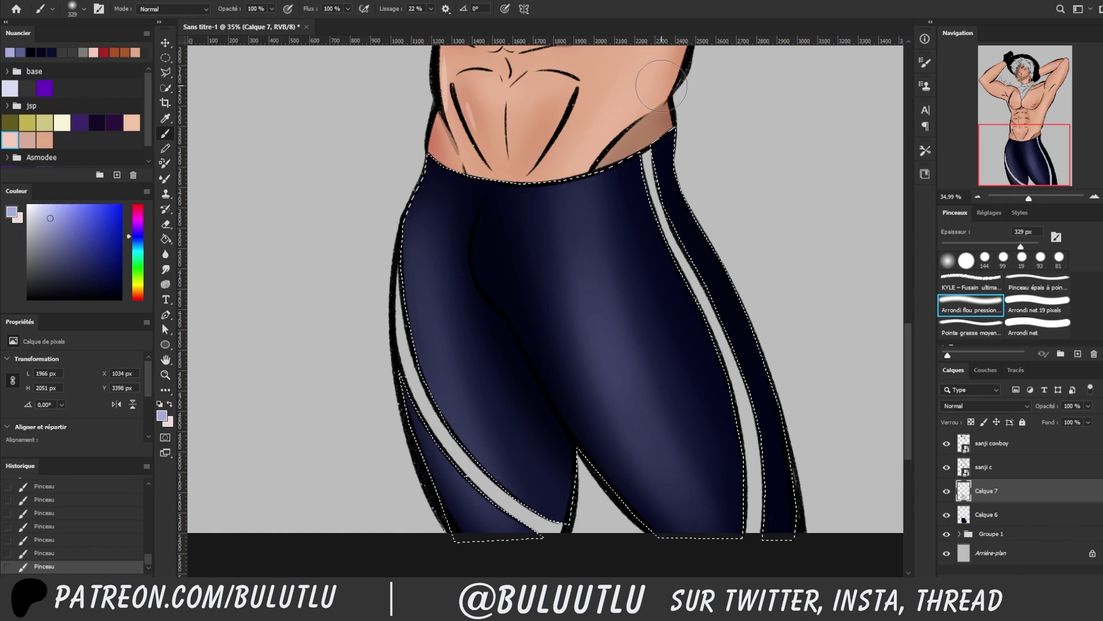
On a new layer, tint the thighs and side bands with peach and darker brown
{"action": "left_click", "coordinate": [45, 140]}
{"action": "key", "text": "ctrl+shift+alt+n"}
{"action": "left_click_drag", "start_coordinate": [567, 197], "coordinate": [609, 393]}
{"action": "left_click_drag", "start_coordinate": [474, 201], "coordinate": [420, 437]}
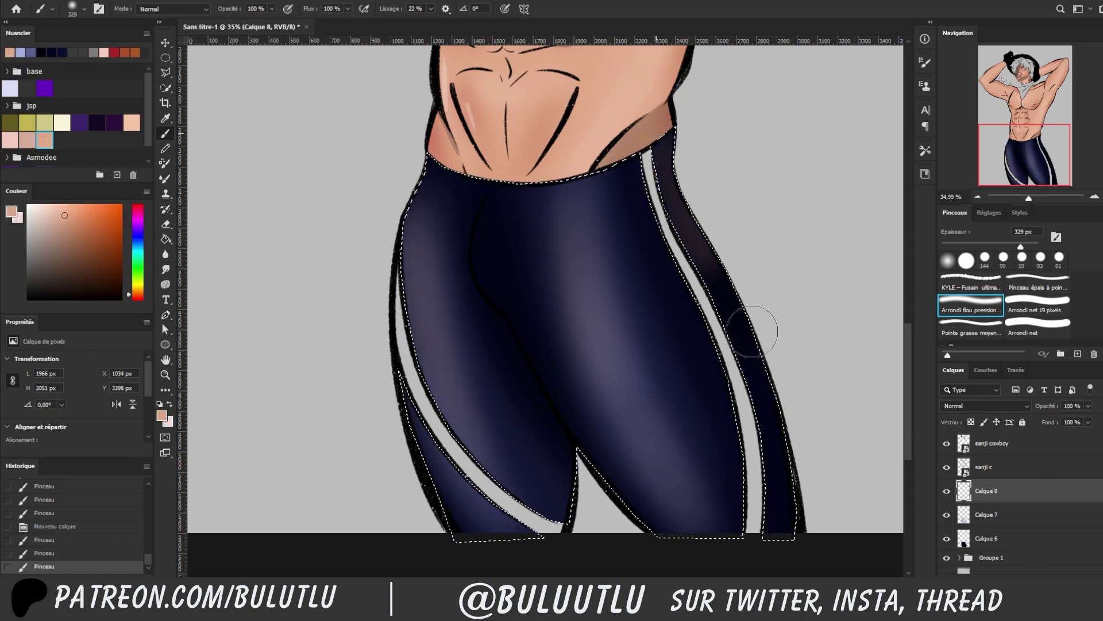
{"action": "left_click_drag", "start_coordinate": [773, 319], "coordinate": [778, 550]}
{"action": "left_click_drag", "start_coordinate": [793, 441], "coordinate": [751, 554]}
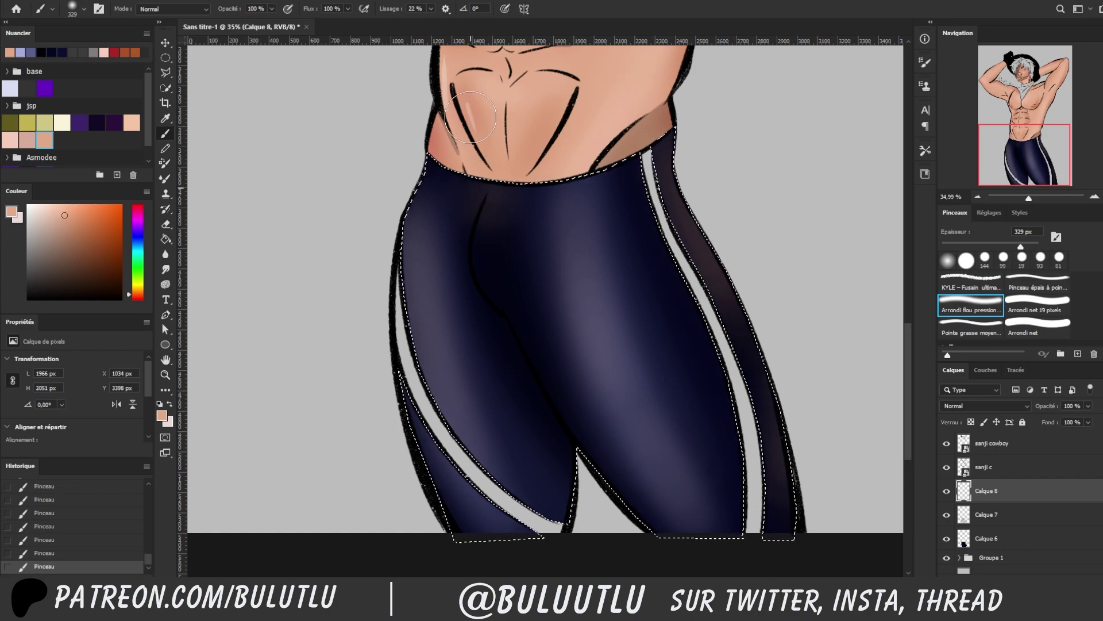
{"action": "left_click_drag", "start_coordinate": [466, 182], "coordinate": [800, 557]}
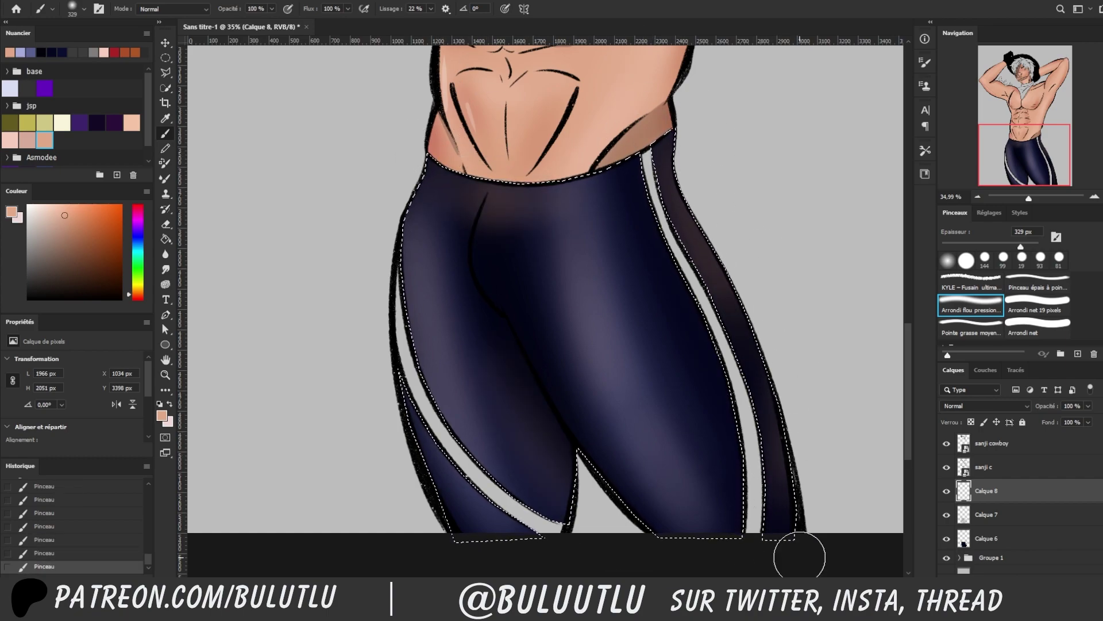
{"action": "left_click", "coordinate": [670, 149], "text": "alt"}
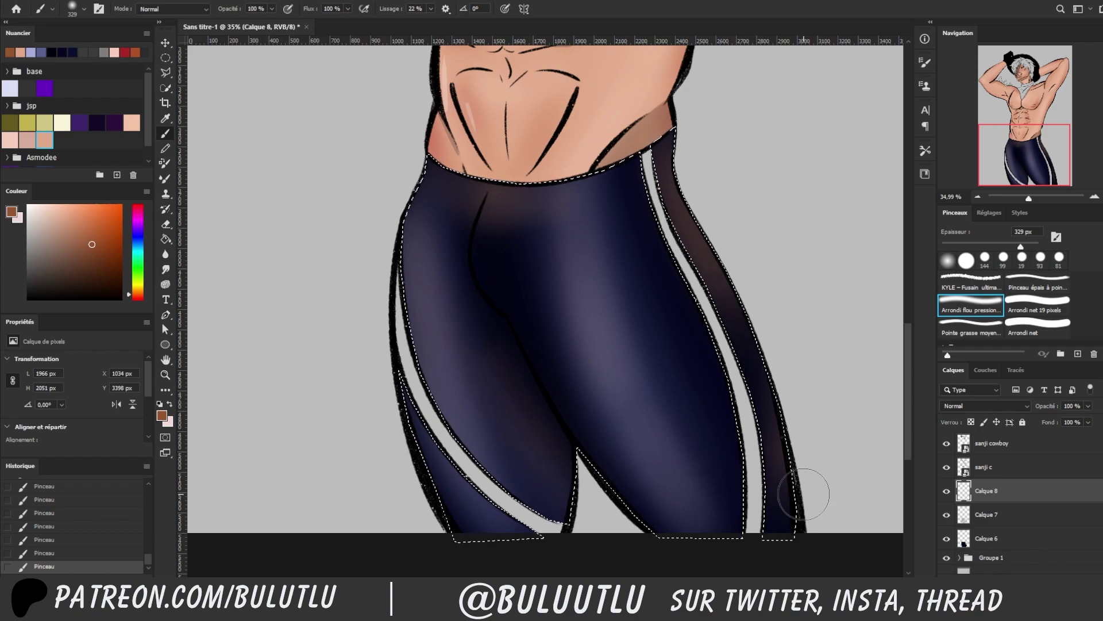
{"action": "left_click", "coordinate": [166, 72]}
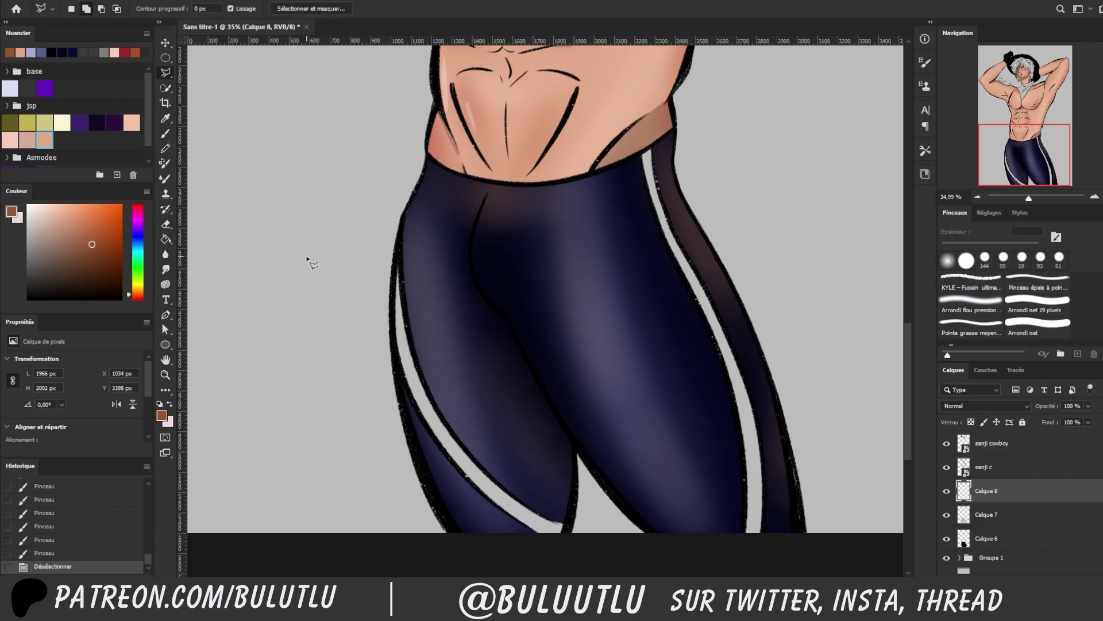
Add a new layer and select both trouser side stripes
{"action": "left_click", "coordinate": [1075, 575]}
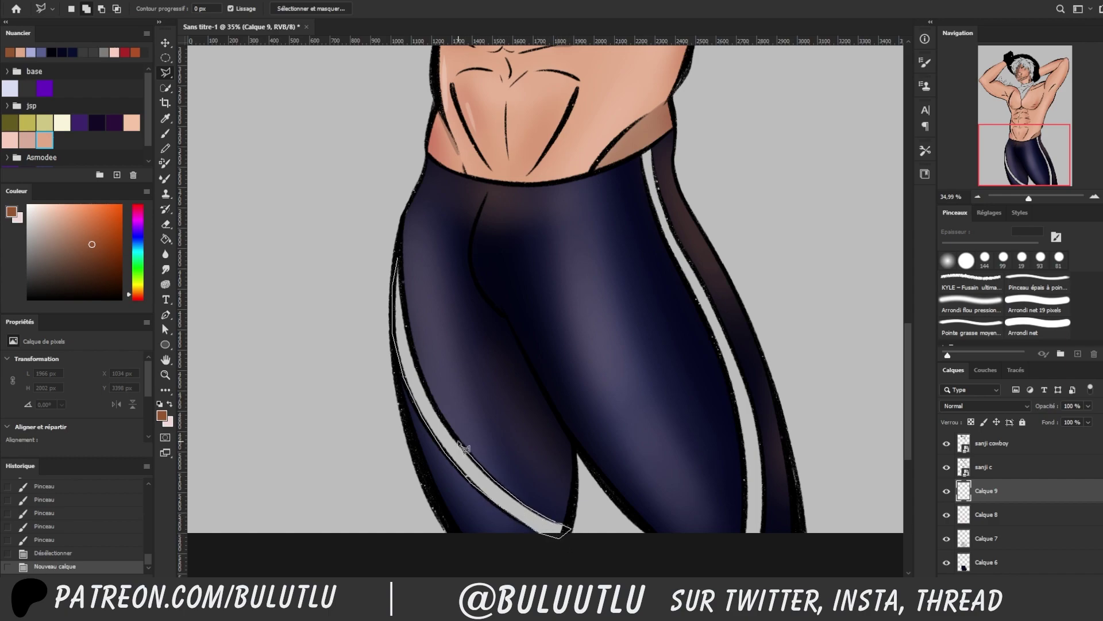
{"action": "left_click", "coordinate": [398, 260]}
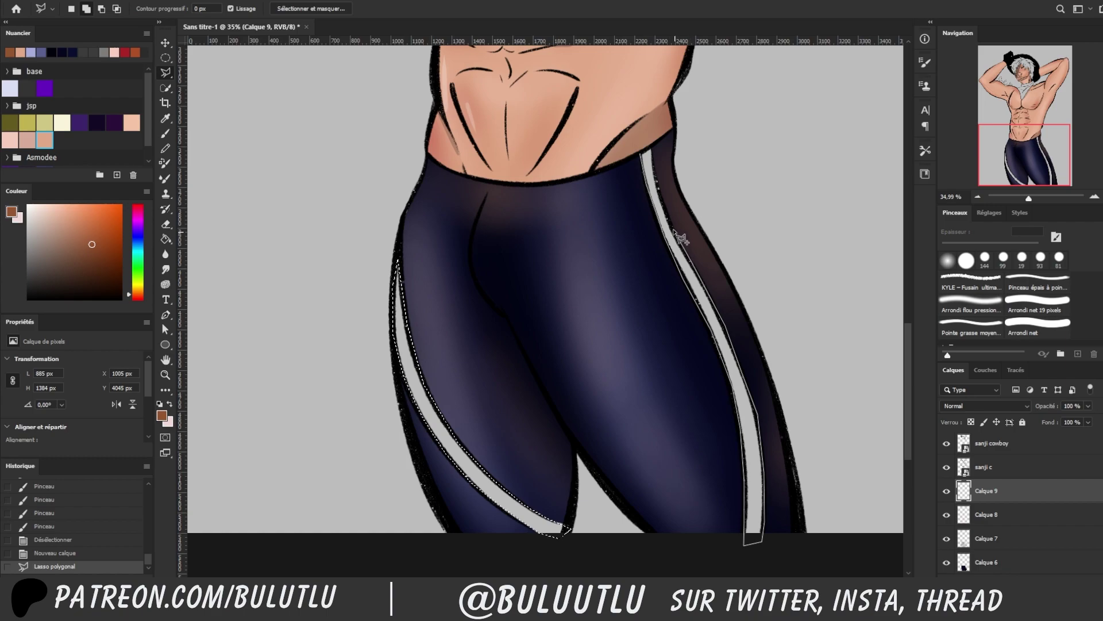
{"action": "left_click", "coordinate": [644, 155]}
{"action": "left_click", "coordinate": [138, 296]}
{"action": "left_click", "coordinate": [101, 229]}
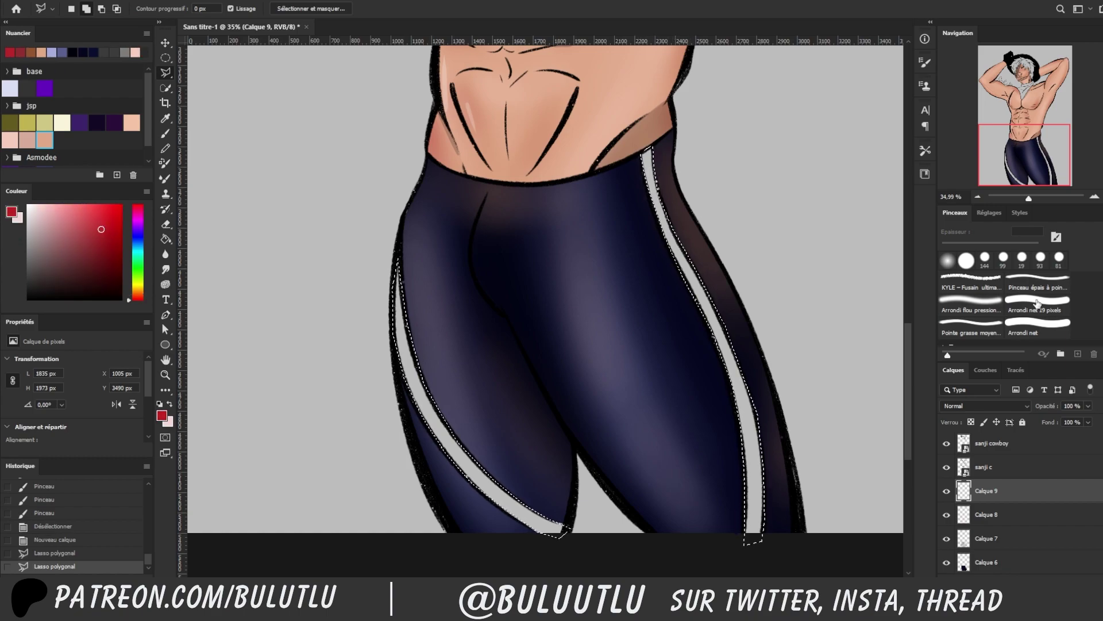
Fill both side stripes with dark red
{"action": "key", "text": "b"}
{"action": "mouse_move", "coordinate": [646, 152]}
{"action": "left_mouse_down"}
{"action": "mouse_move", "coordinate": [720, 375]}
{"action": "mouse_move", "coordinate": [750, 534]}
{"action": "left_mouse_up"}
{"action": "left_click", "coordinate": [106, 250]}
{"action": "left_click_drag", "start_coordinate": [647, 153], "coordinate": [753, 534]}
{"action": "left_click_drag", "start_coordinate": [402, 252], "coordinate": [610, 532]}
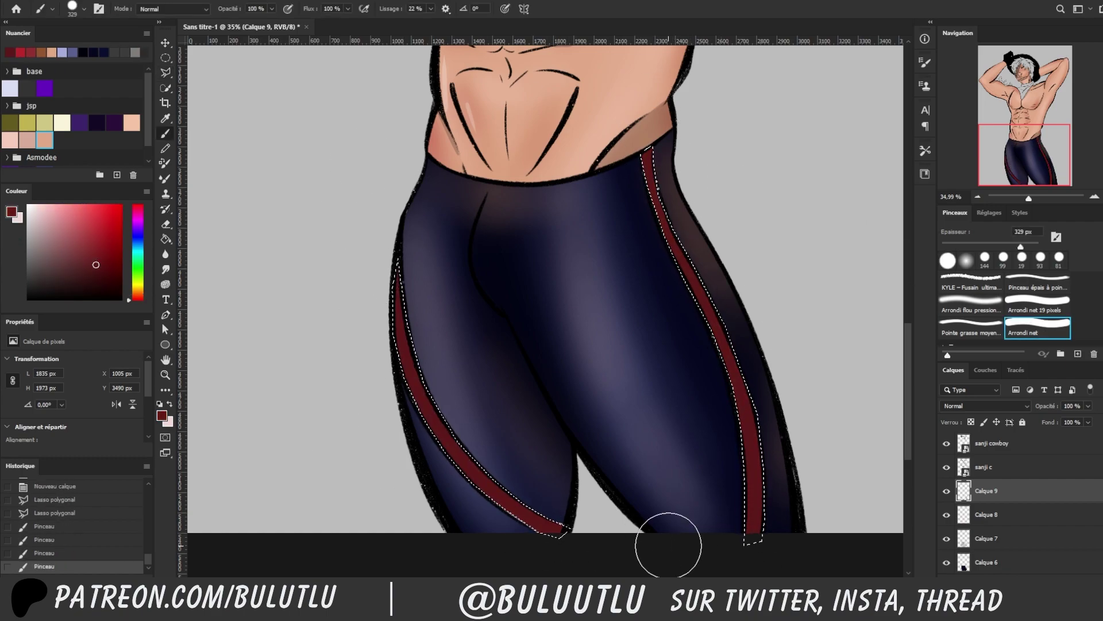
{"action": "left_click_drag", "start_coordinate": [389, 244], "coordinate": [732, 492]}
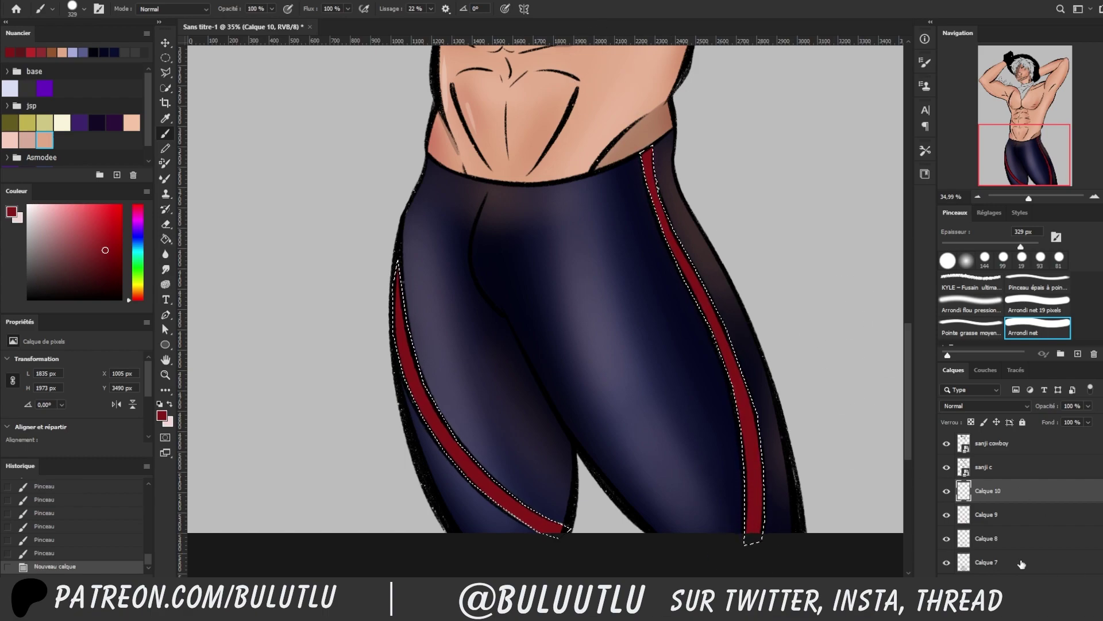
Shade the stripes with darker and lighter red soft strokes, then group trouser layers into Groupe 2
{"action": "left_click", "coordinate": [112, 264]}
{"action": "left_click", "coordinate": [972, 303]}
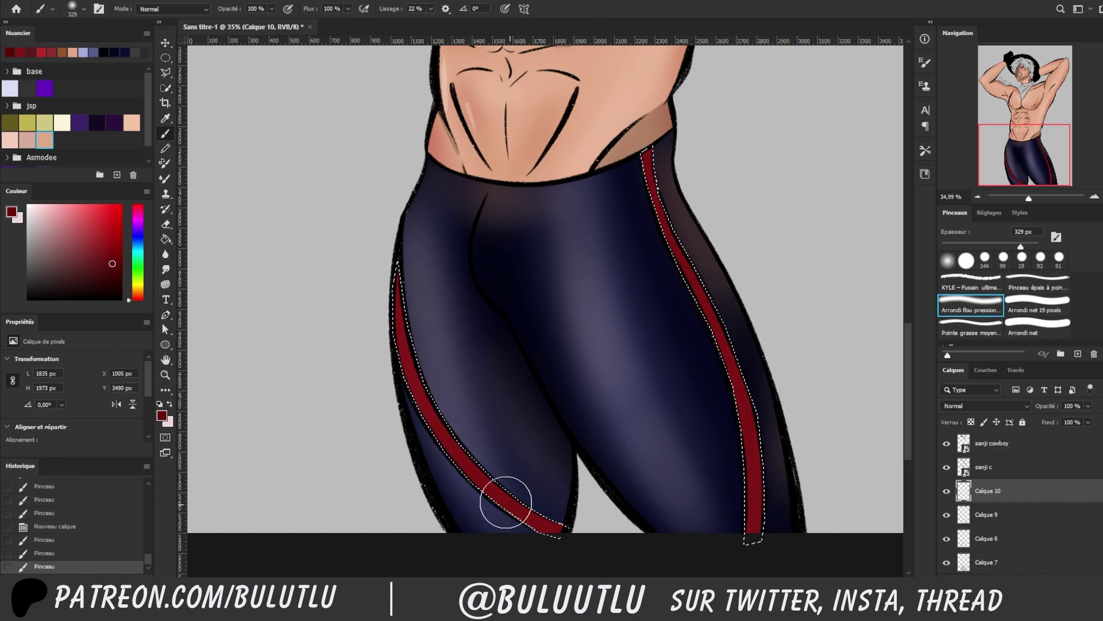
{"action": "left_click_drag", "start_coordinate": [506, 502], "coordinate": [425, 391]}
{"action": "left_click_drag", "start_coordinate": [689, 259], "coordinate": [751, 532]}
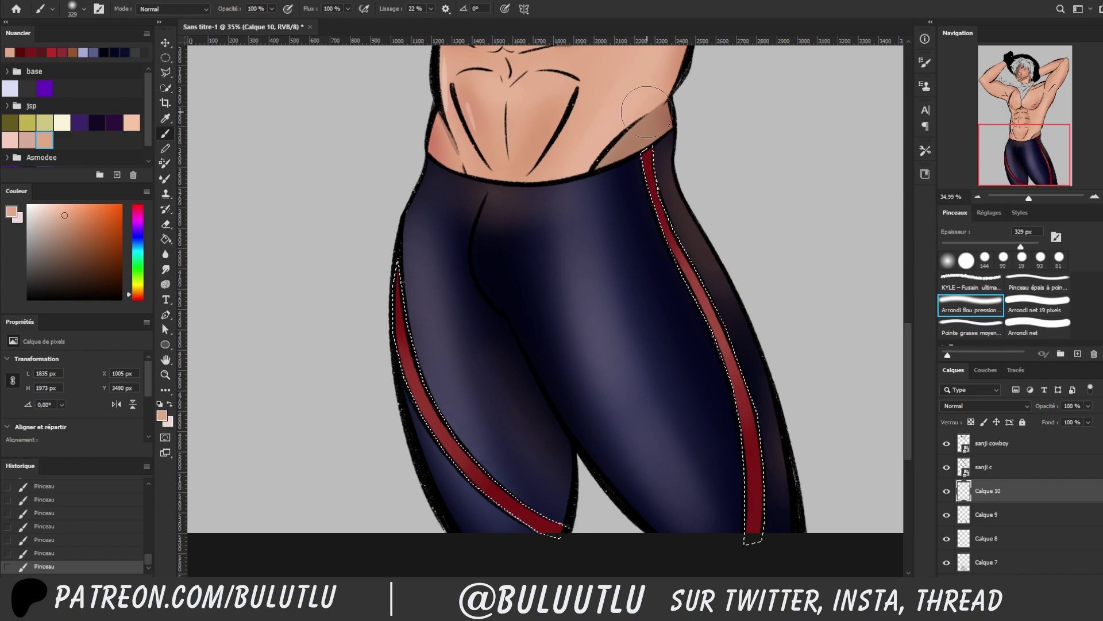
{"action": "left_click_drag", "start_coordinate": [1032, 153], "coordinate": [1023, 89]}
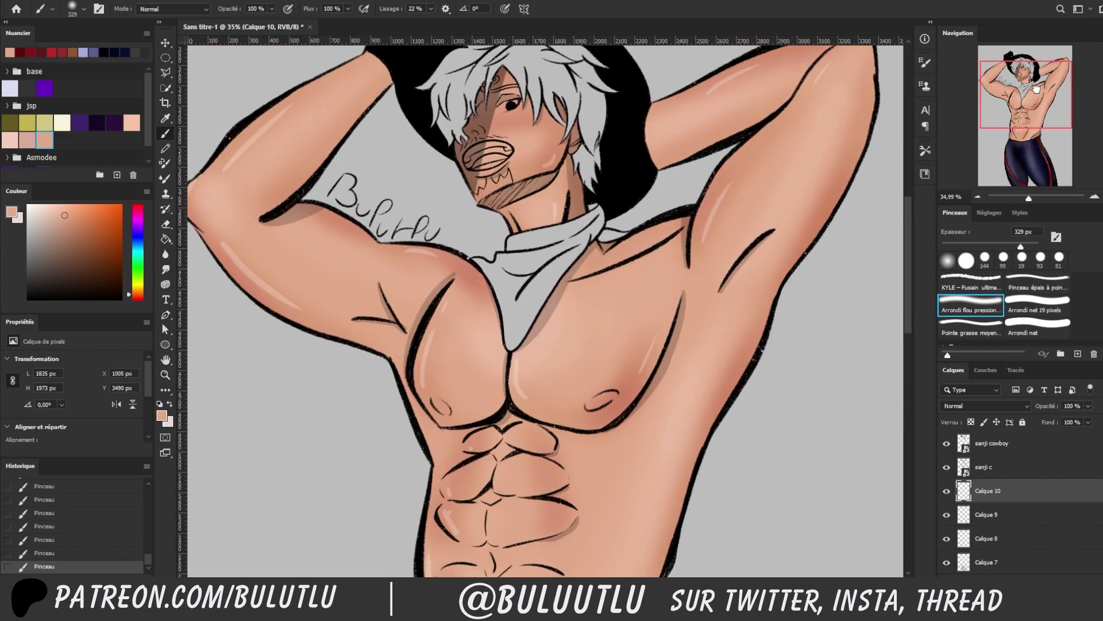
{"action": "left_click", "coordinate": [167, 73]}
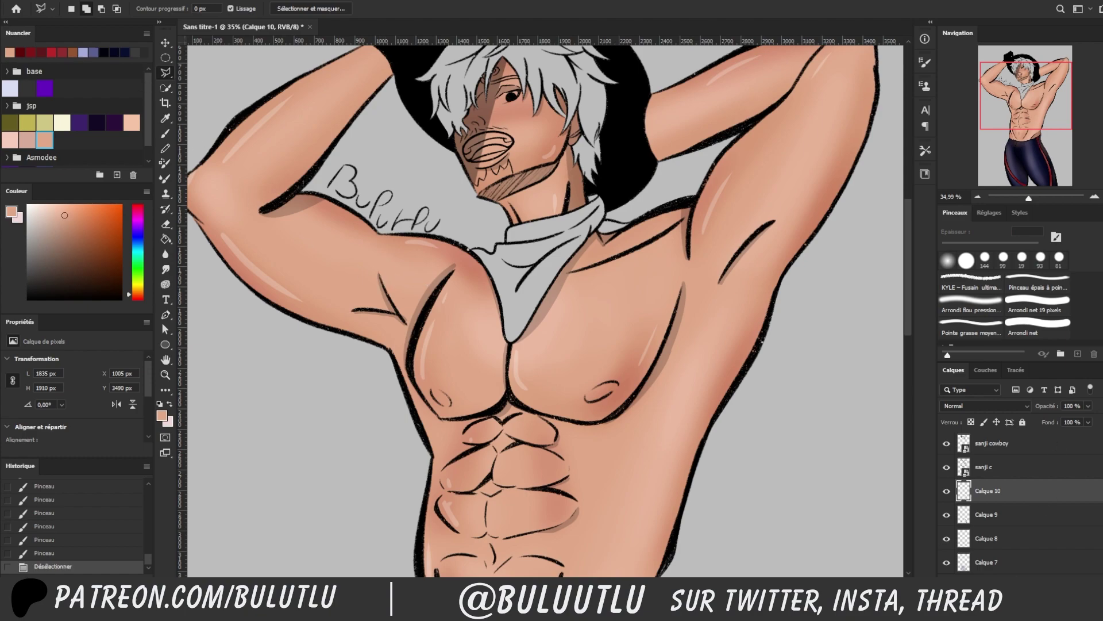
{"action": "key", "text": "ctrl+g"}
Select the torso and face skin and paint darker brown shading inside it
{"action": "left_click", "coordinate": [947, 519]}
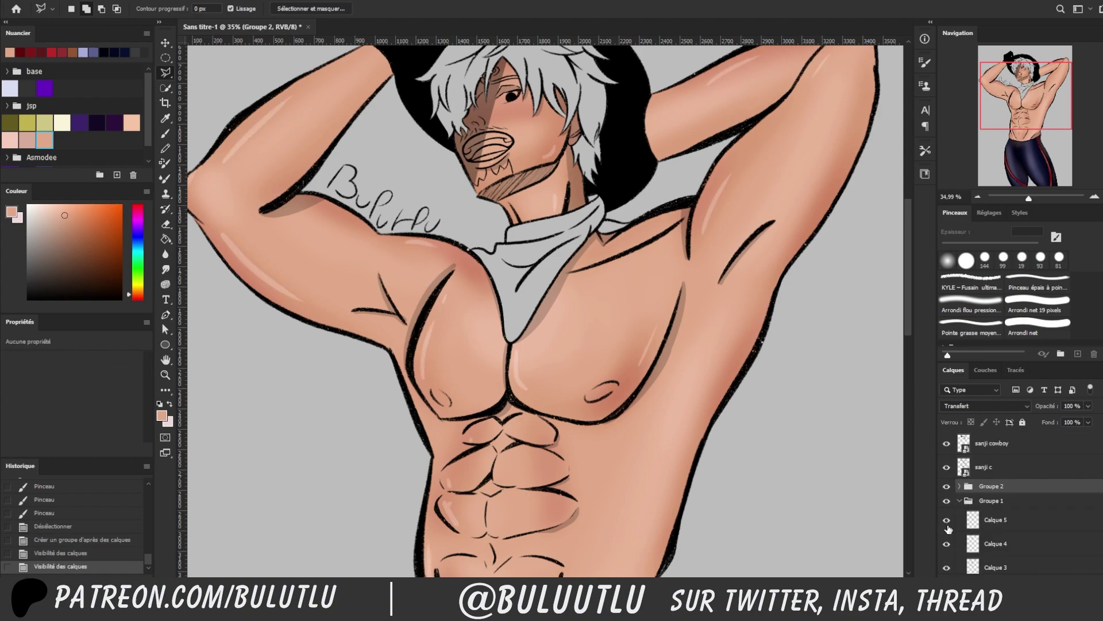
{"action": "scroll", "coordinate": [1012, 517], "scroll_direction": "down", "scroll_amount": 3}
{"action": "left_click", "coordinate": [1011, 514]}
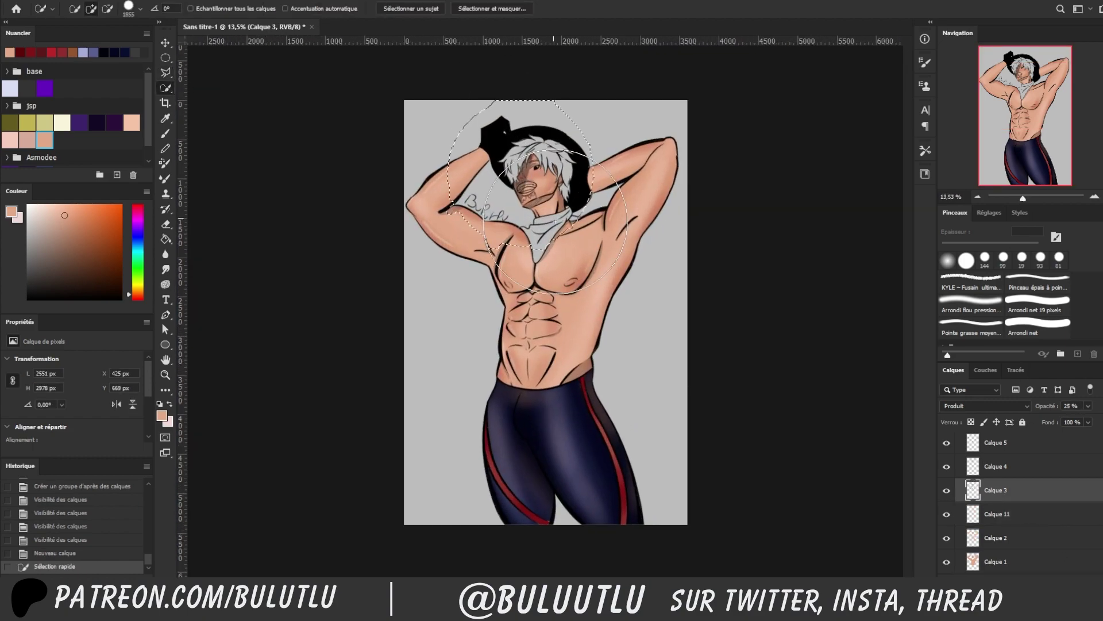
{"action": "left_click_drag", "start_coordinate": [555, 222], "coordinate": [647, 472]}
{"action": "left_click", "coordinate": [100, 237]}
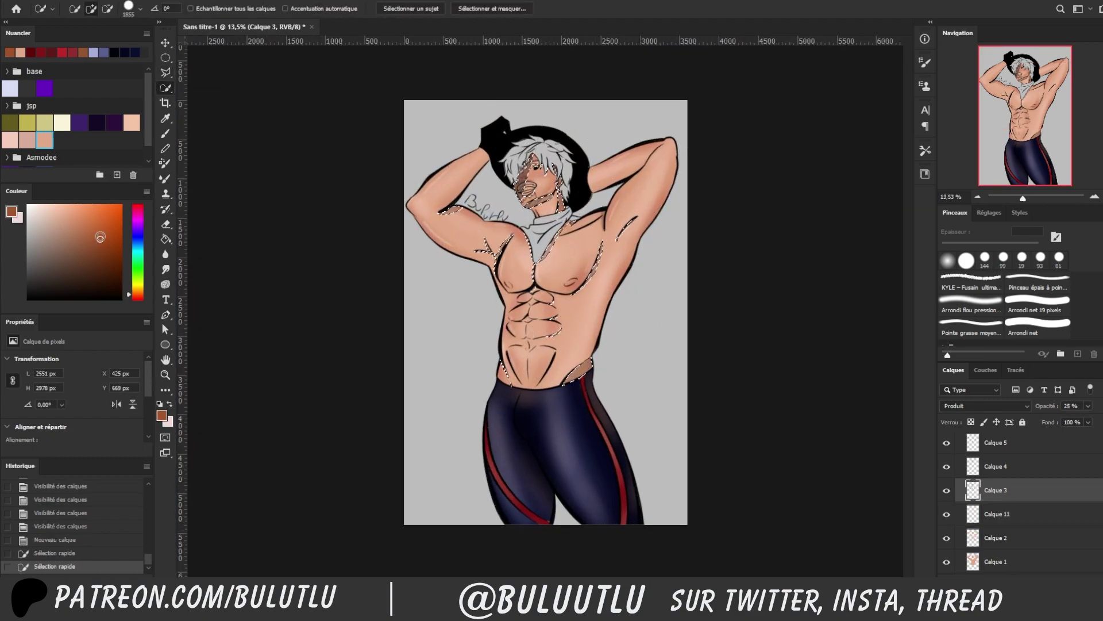
{"action": "key", "text": "b"}
{"action": "mouse_move", "coordinate": [600, 299]}
{"action": "left_mouse_down"}
{"action": "mouse_move", "coordinate": [582, 368]}
{"action": "mouse_move", "coordinate": [592, 370]}
{"action": "left_mouse_up"}
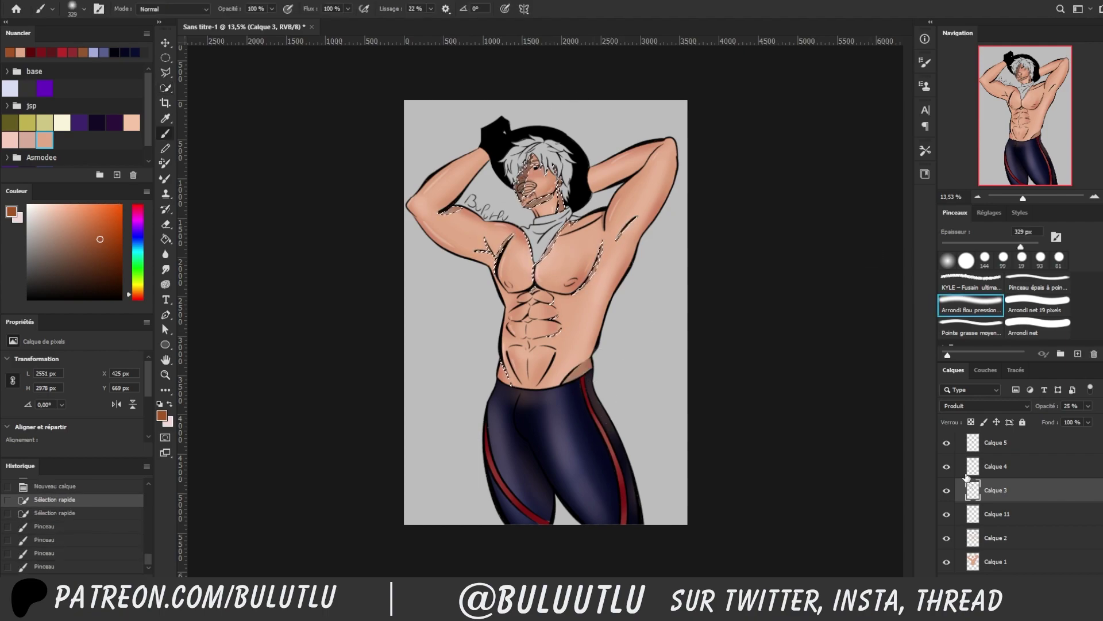
Paint more skin shading on Calque 11, then clear the selection
{"action": "left_click", "coordinate": [997, 514]}
{"action": "left_click_drag", "start_coordinate": [448, 212], "coordinate": [458, 198]}
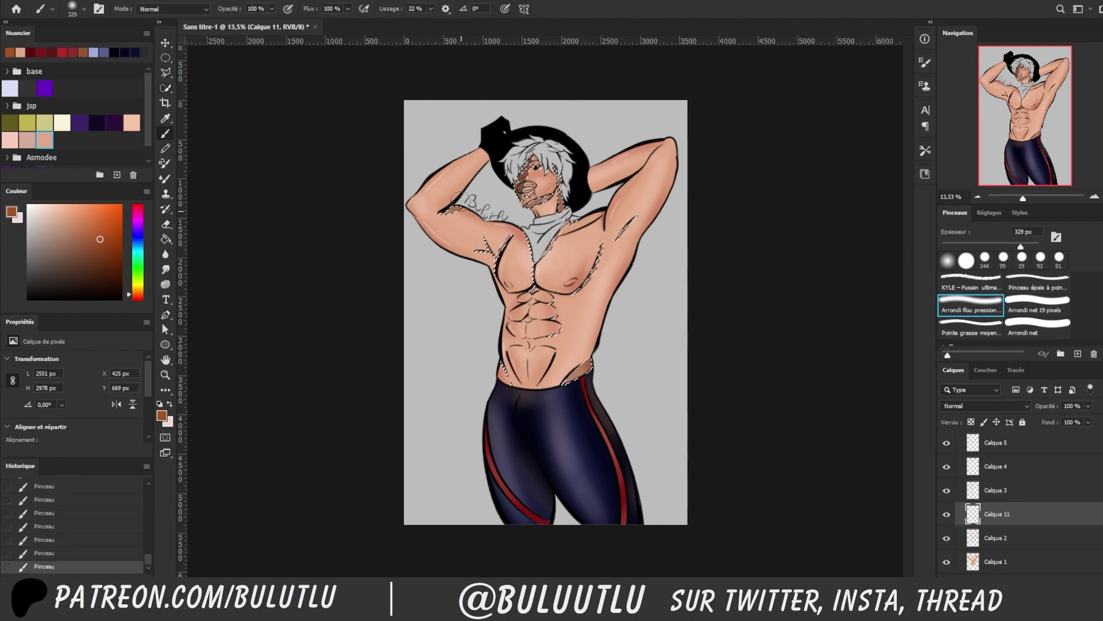
{"action": "left_click", "coordinate": [601, 402], "text": "alt"}
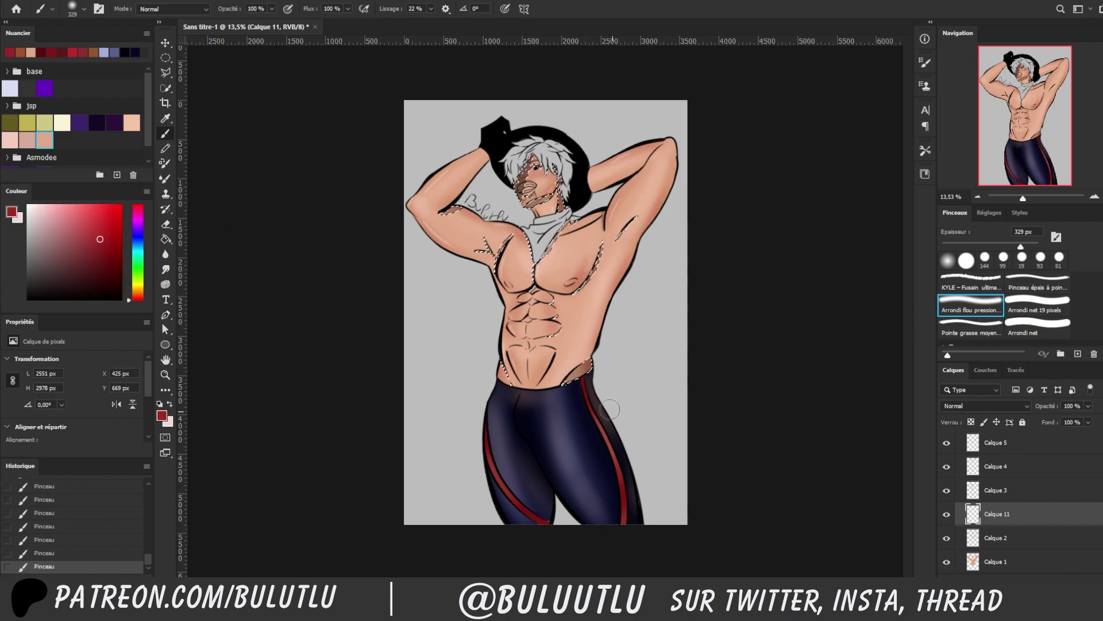
{"action": "key", "text": "l"}
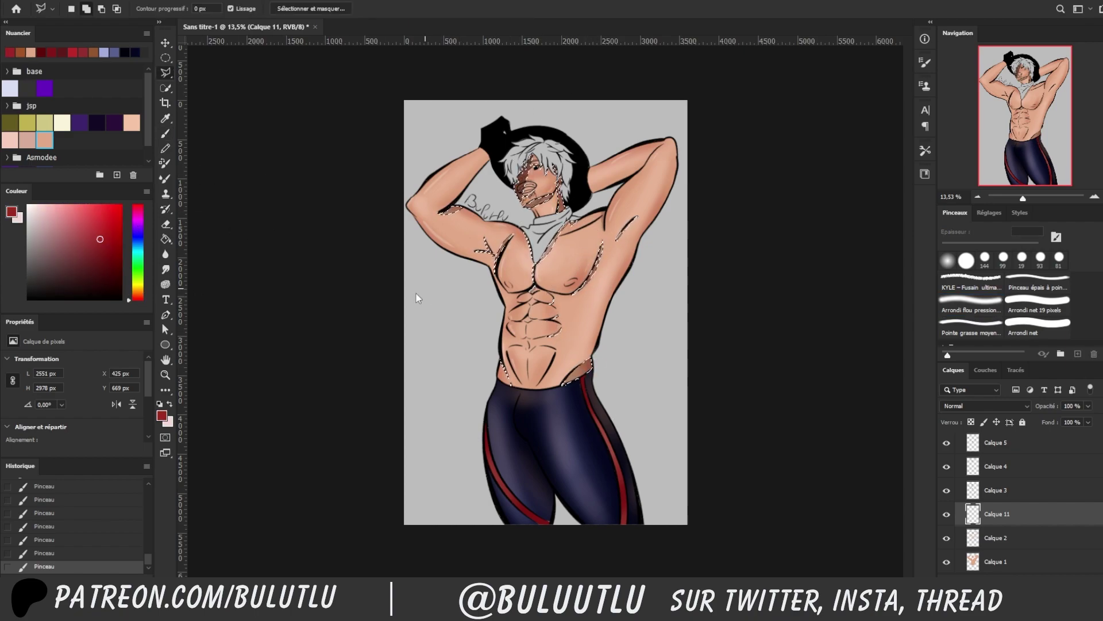
{"action": "key", "text": "ctrl+d"}
Lower Calque 3 to 37% opacity, collapse Groupe 2, and add empty Calque 12
{"action": "left_click", "coordinate": [1012, 491]}
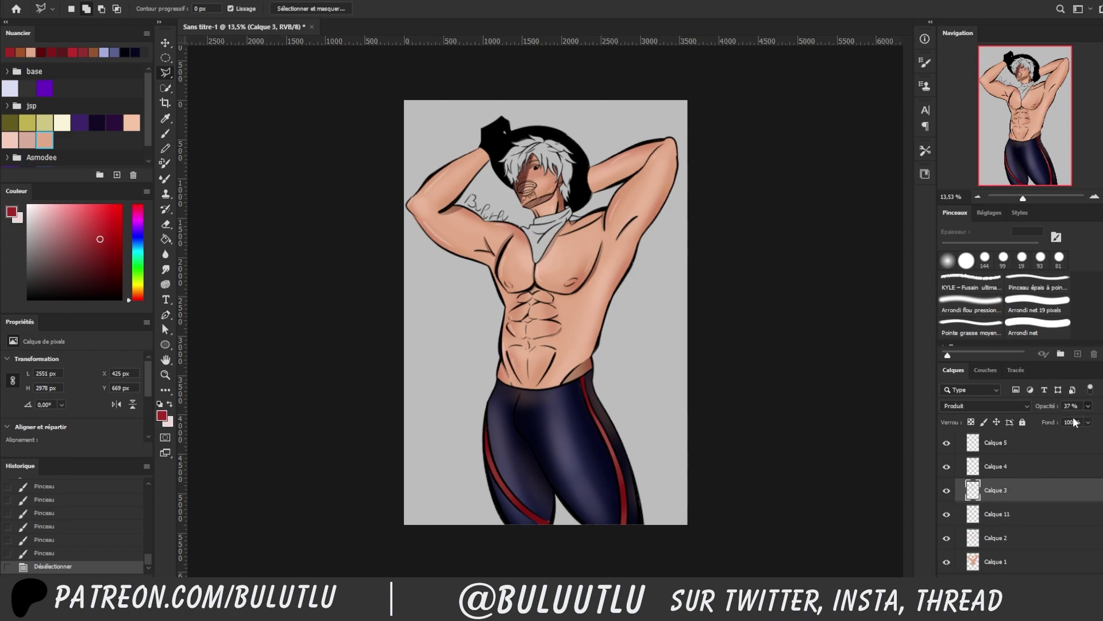
{"action": "left_click_drag", "start_coordinate": [1088, 405], "coordinate": [1071, 419]}
{"action": "left_click", "coordinate": [946, 514]}
{"action": "left_click", "coordinate": [947, 514]}
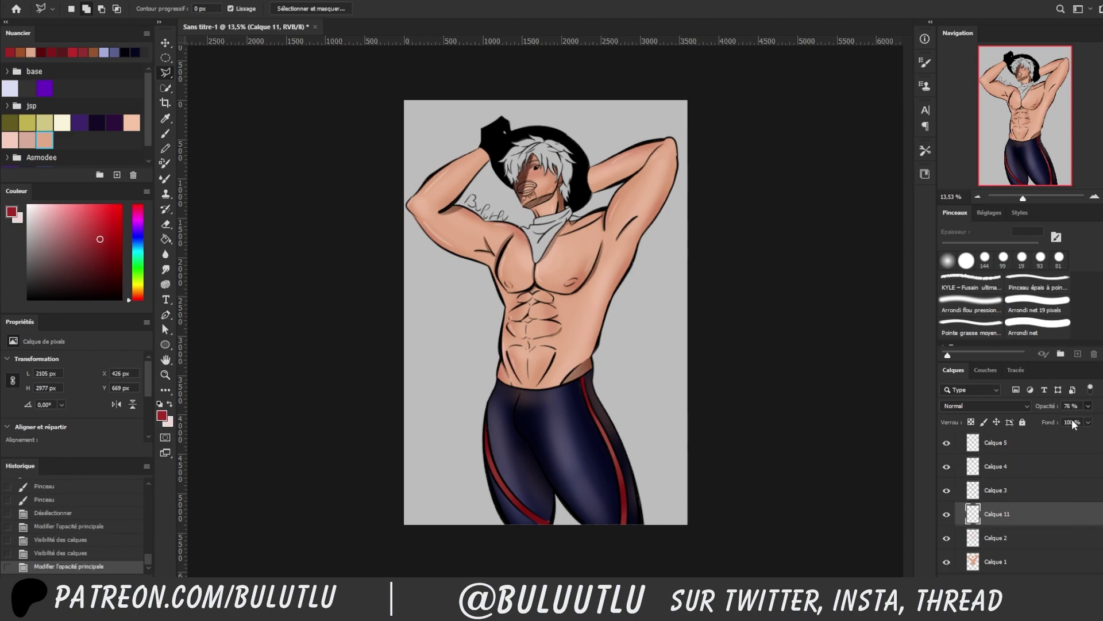
{"action": "scroll", "coordinate": [1011, 506], "scroll_direction": "up", "scroll_amount": 5}
{"action": "left_click", "coordinate": [947, 505]}
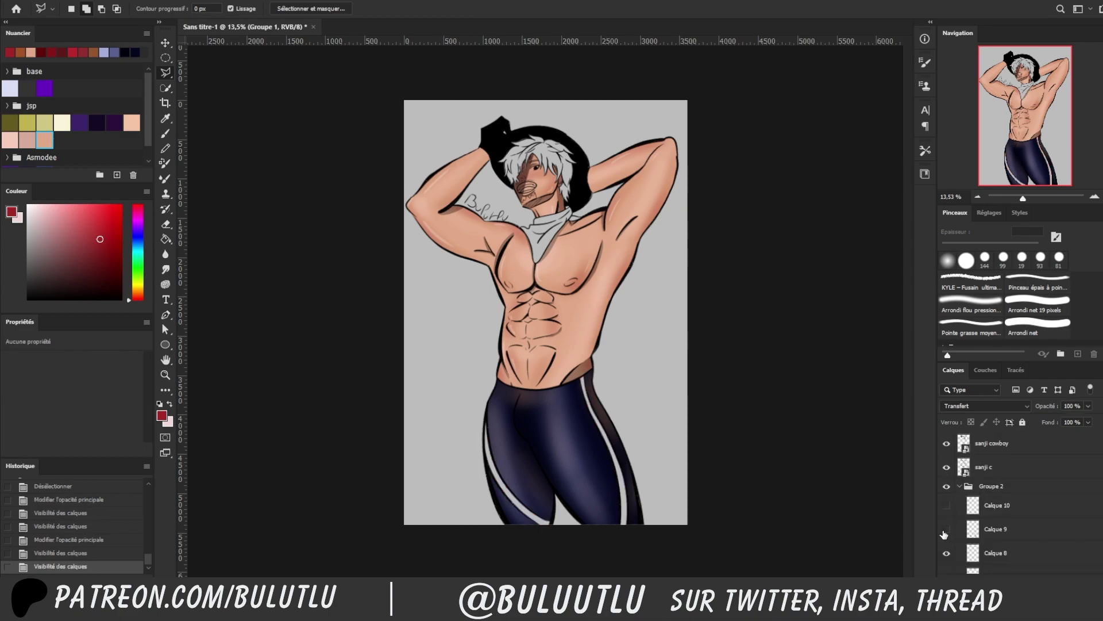
{"action": "left_click", "coordinate": [959, 485]}
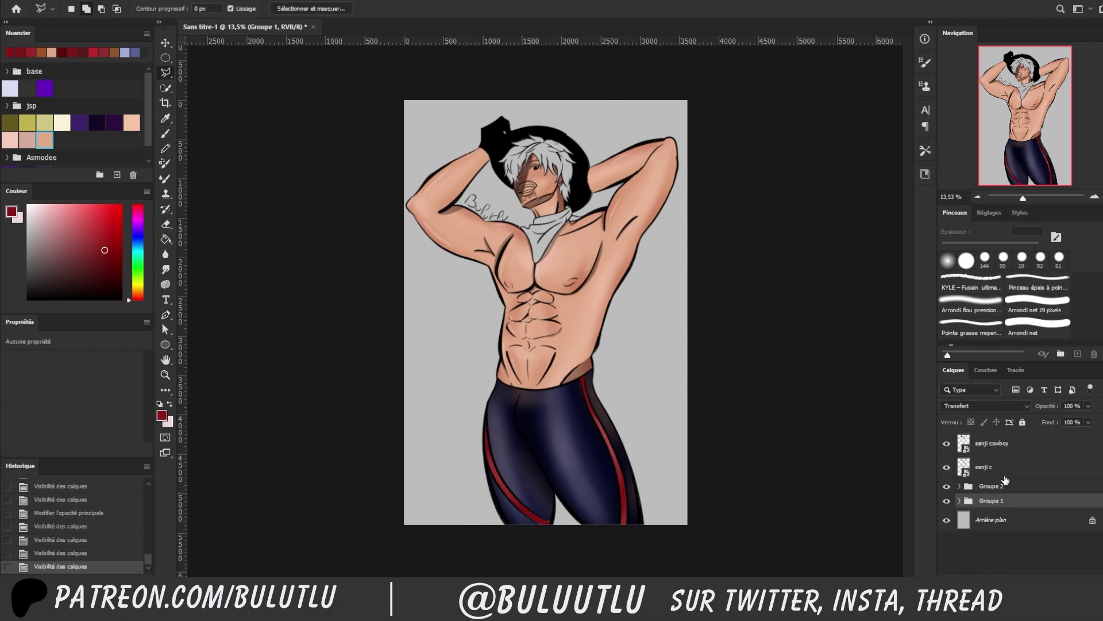
{"action": "key", "text": "ctrl+shift+alt+n"}
Select the bandana and fill it with dark red
{"action": "left_click_drag", "start_coordinate": [1023, 197], "coordinate": [1032, 197]}
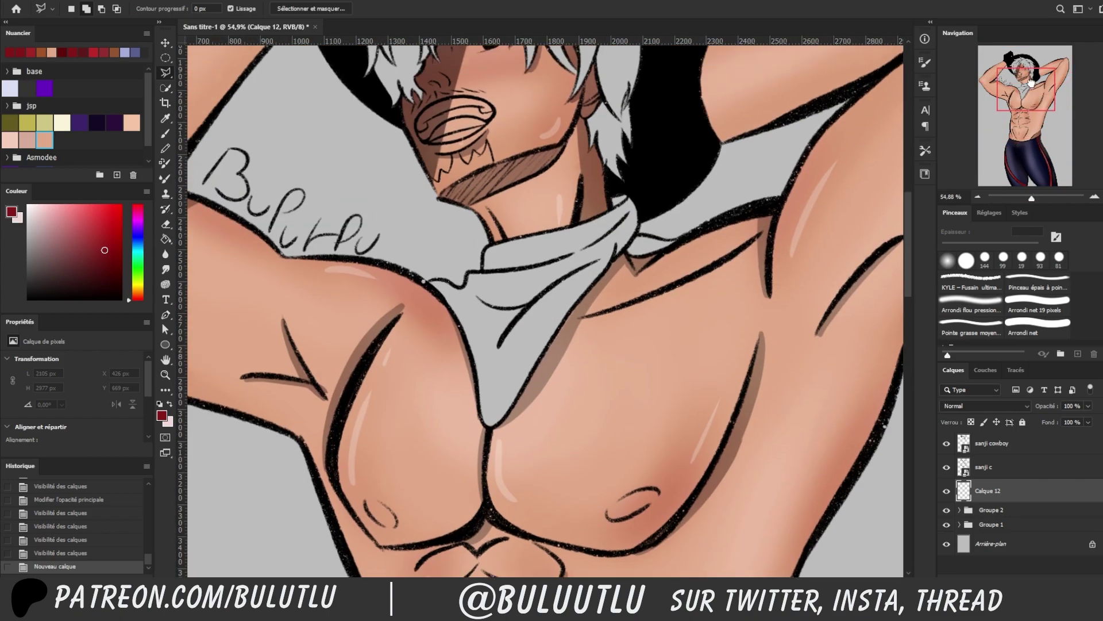
{"action": "left_click_drag", "start_coordinate": [1020, 95], "coordinate": [1019, 89]}
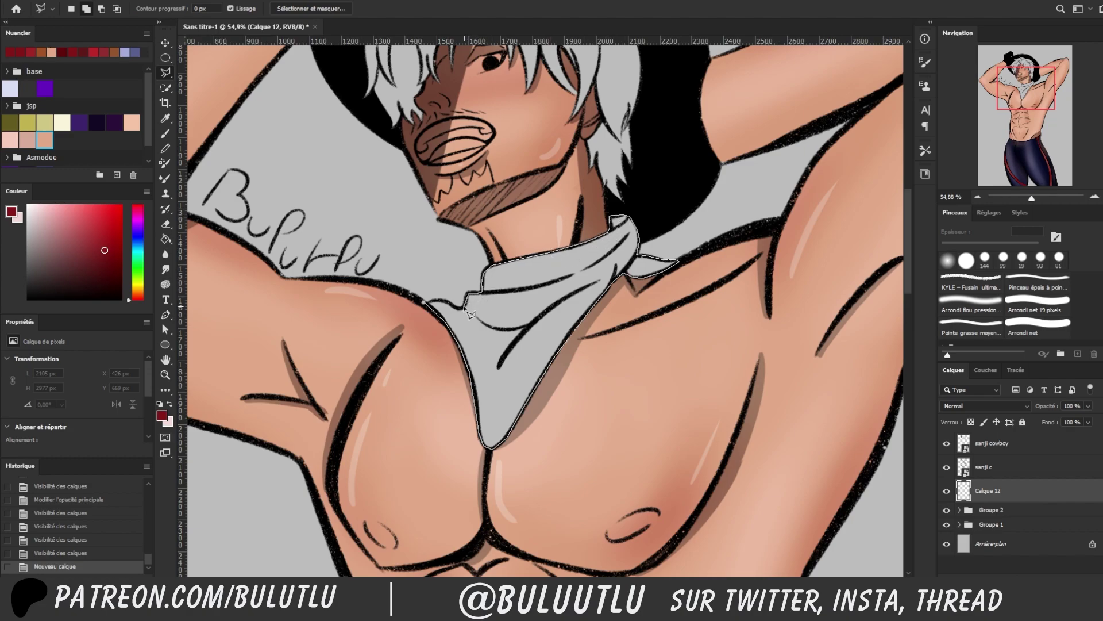
{"action": "left_click", "coordinate": [434, 308]}
{"action": "key", "text": "b"}
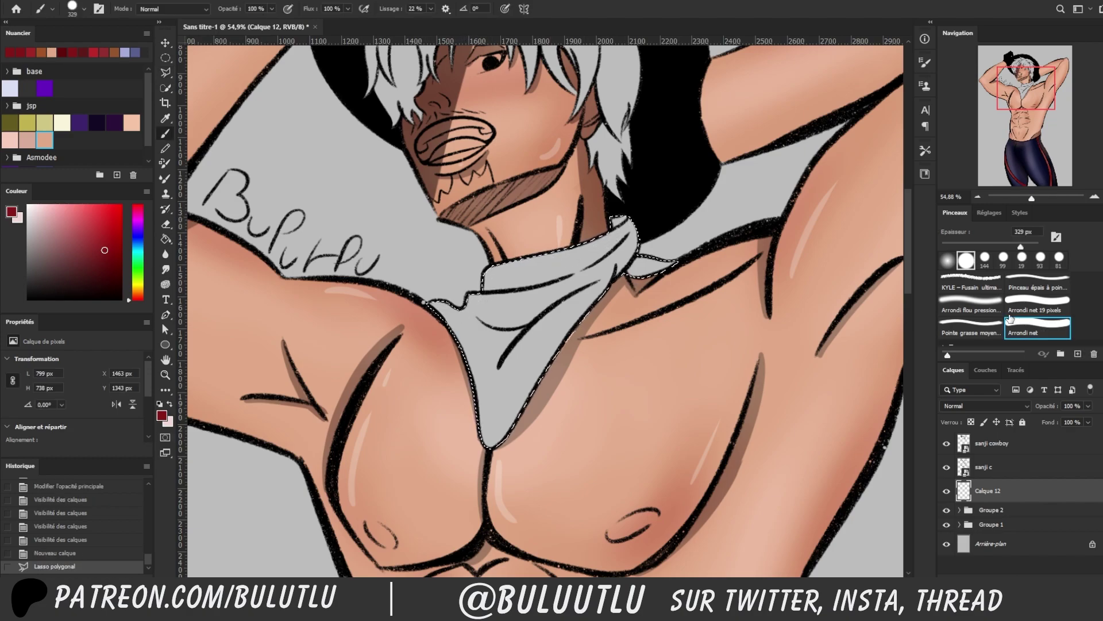
{"action": "left_click_drag", "start_coordinate": [494, 368], "coordinate": [666, 172]}
On a new layer, add soft shading to the bandana with the pressure brush
{"action": "key", "text": "ctrl+shift+alt+n"}
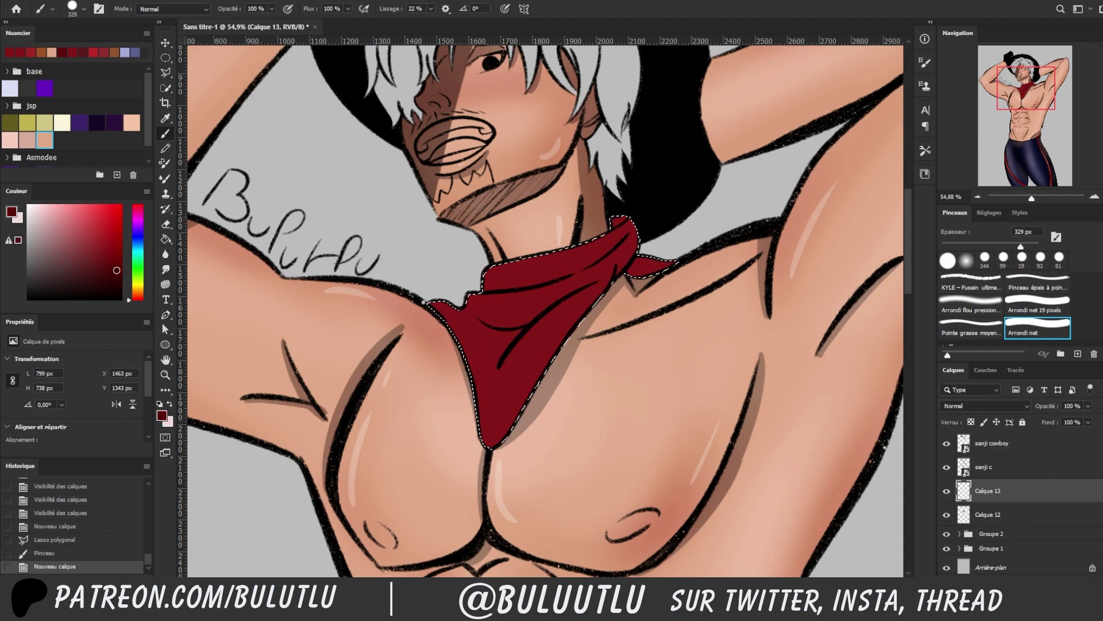
{"action": "left_click", "coordinate": [972, 302]}
{"action": "left_click_drag", "start_coordinate": [638, 321], "coordinate": [517, 350]}
{"action": "mouse_move", "coordinate": [609, 167]}
{"action": "left_mouse_down"}
{"action": "mouse_move", "coordinate": [632, 247]}
{"action": "mouse_move", "coordinate": [693, 235]}
{"action": "mouse_move", "coordinate": [660, 270]}
{"action": "left_mouse_up"}
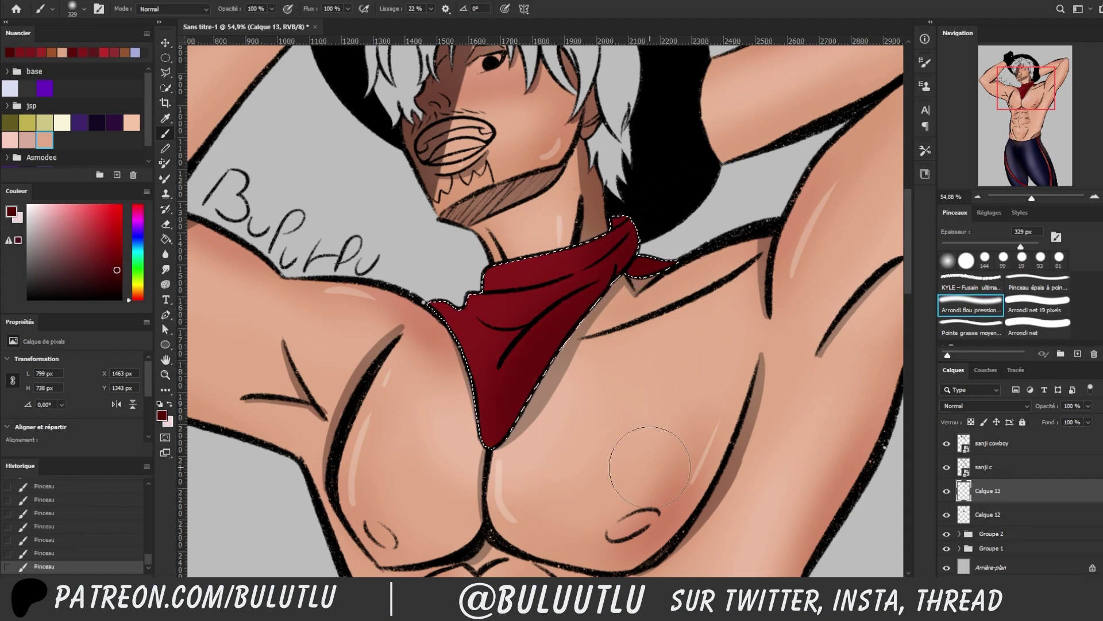
Paint pink highlights along the bandana's top, knot and lower-left edge with a hard brush
{"action": "left_click", "coordinate": [1037, 304]}
{"action": "left_click", "coordinate": [68, 213]}
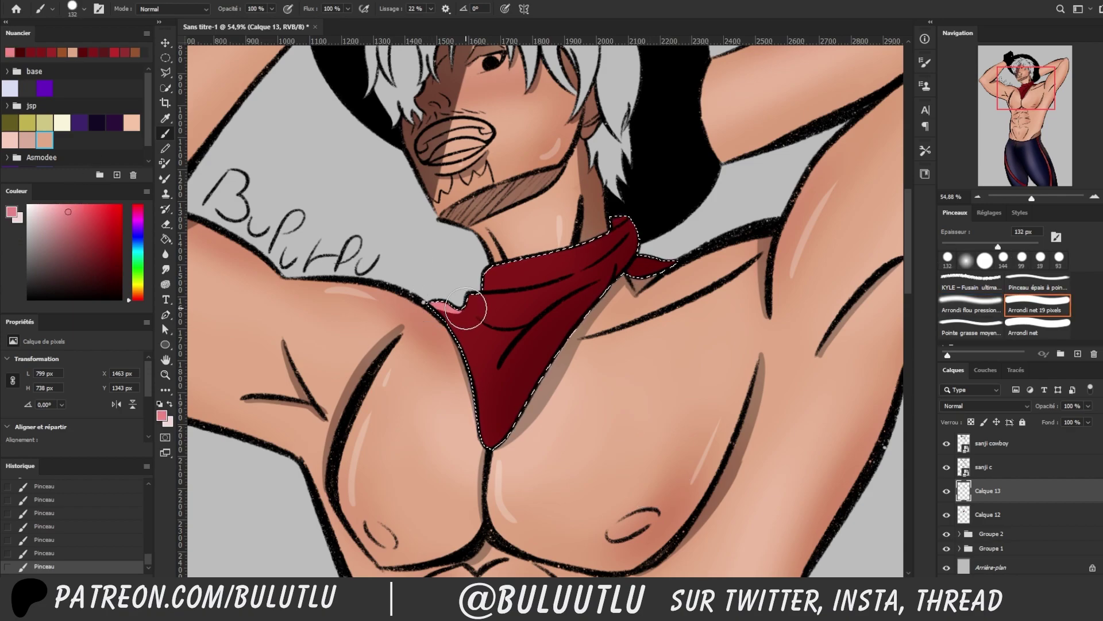
{"action": "left_click_drag", "start_coordinate": [485, 286], "coordinate": [511, 266]}
{"action": "left_click_drag", "start_coordinate": [623, 197], "coordinate": [598, 234]}
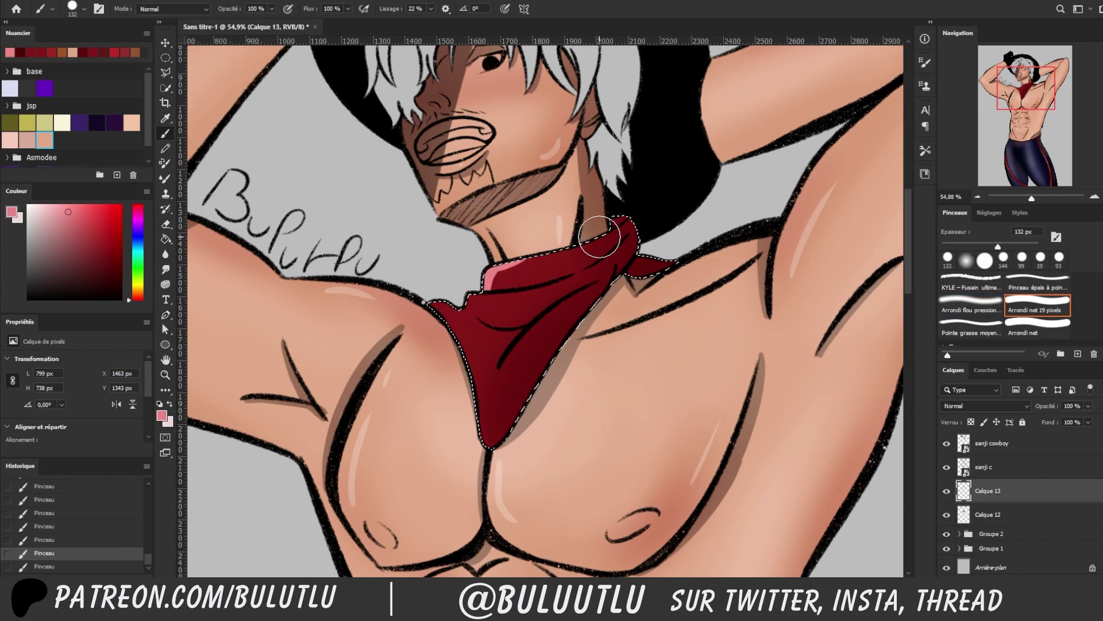
{"action": "mouse_move", "coordinate": [477, 287]}
{"action": "left_mouse_down"}
{"action": "mouse_move", "coordinate": [440, 302]}
{"action": "mouse_move", "coordinate": [589, 282]}
{"action": "left_mouse_up"}
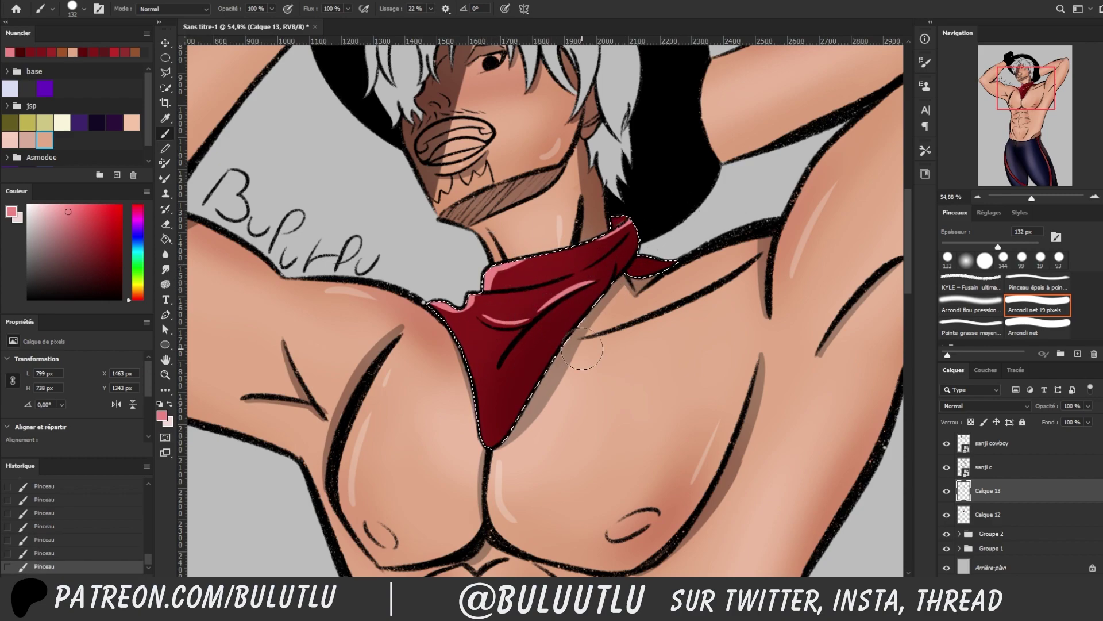
Deselect the bandana and pan the view across the head
{"action": "left_click_drag", "start_coordinate": [1041, 97], "coordinate": [1040, 82]}
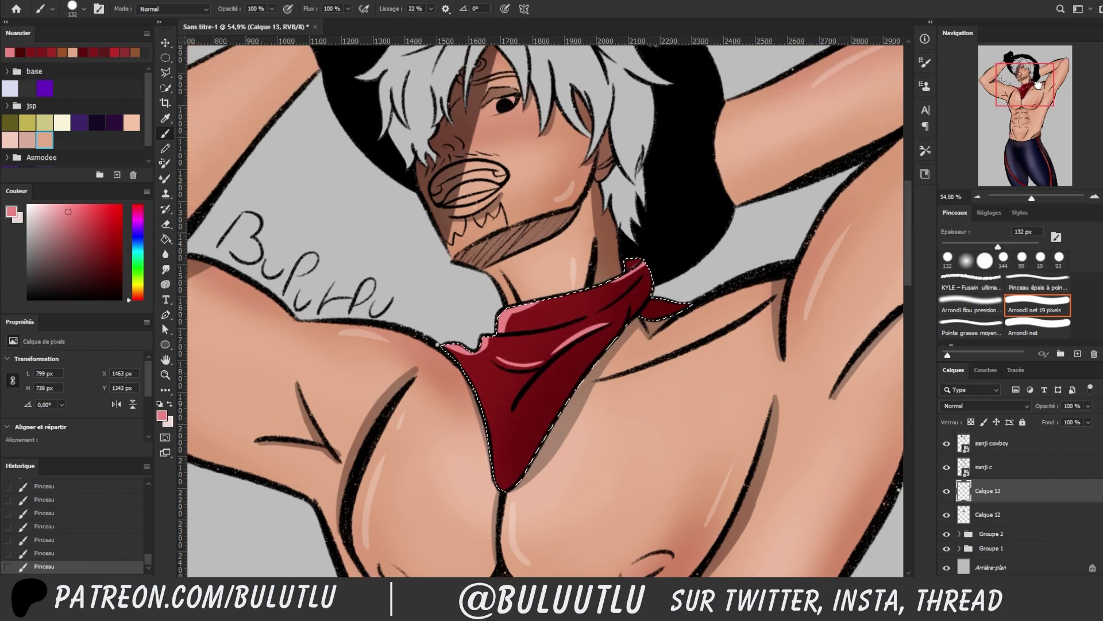
{"action": "left_click", "coordinate": [166, 72]}
{"action": "left_click", "coordinate": [377, 293]}
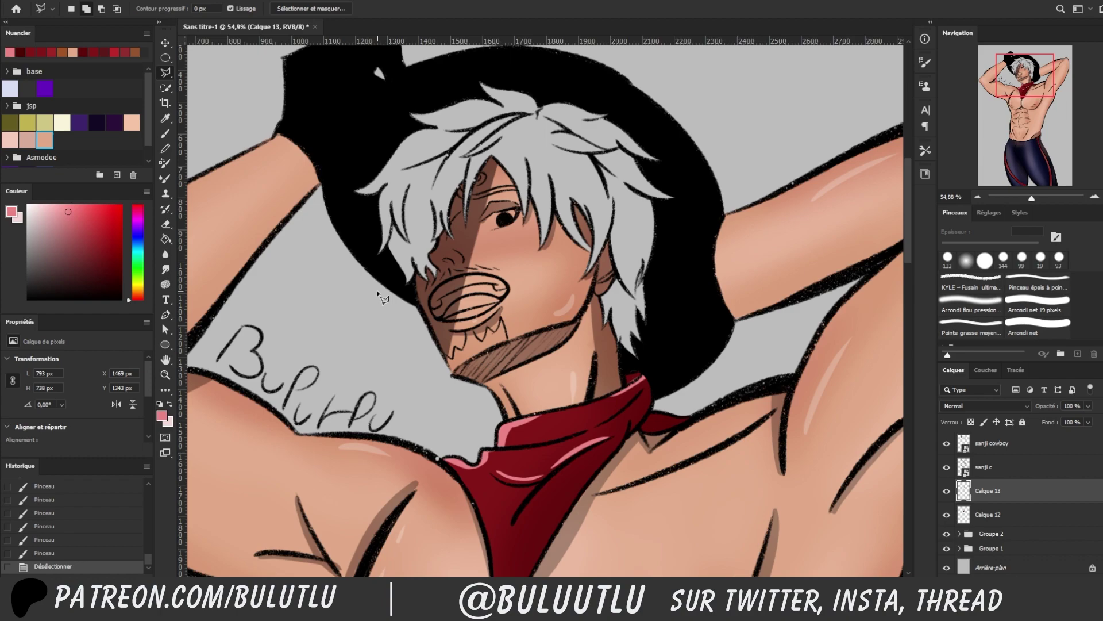
{"action": "left_click_drag", "start_coordinate": [1027, 80], "coordinate": [1019, 78]}
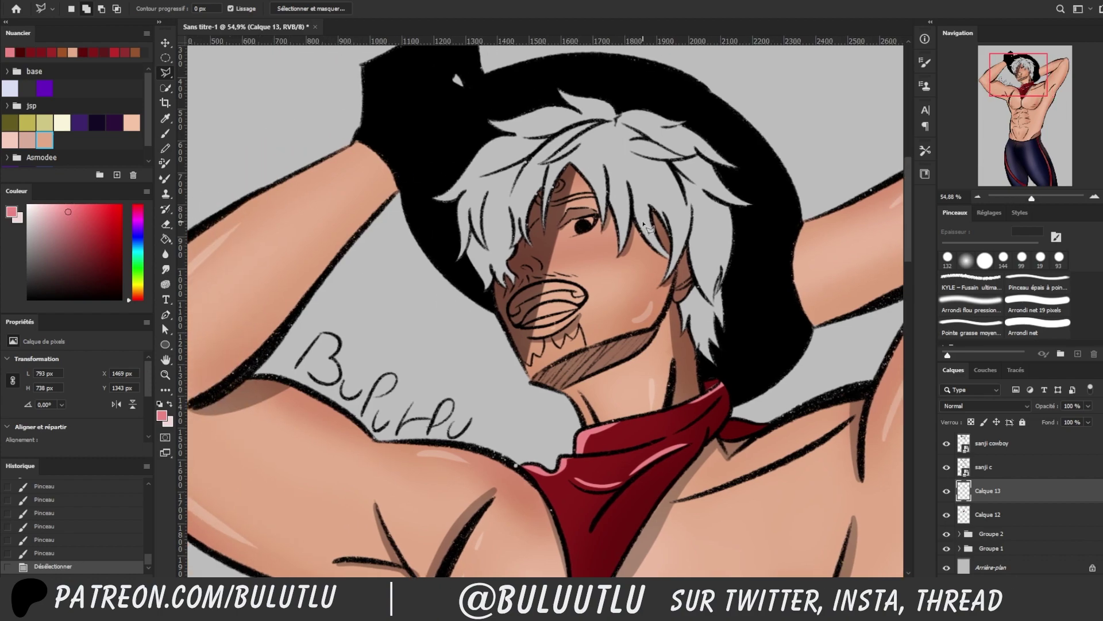
Group Calque 12 and 13 into Groupe 3 and add new Calque 14 above it
{"action": "left_click", "coordinate": [1020, 516], "text": "shift"}
{"action": "key", "text": "ctrl+g"}
{"action": "key", "text": "ctrl+shift+alt+n"}
{"action": "key", "text": "ctrl+1"}
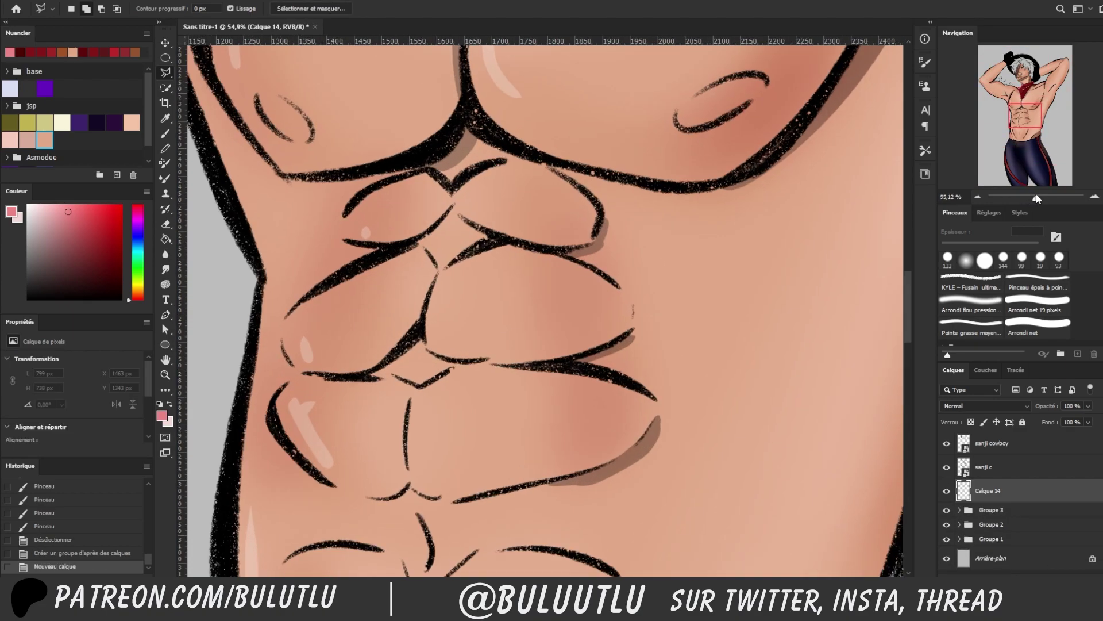
{"action": "left_click_drag", "start_coordinate": [1024, 112], "coordinate": [1017, 65]}
{"action": "left_click_drag", "start_coordinate": [1035, 198], "coordinate": [1035, 197]}
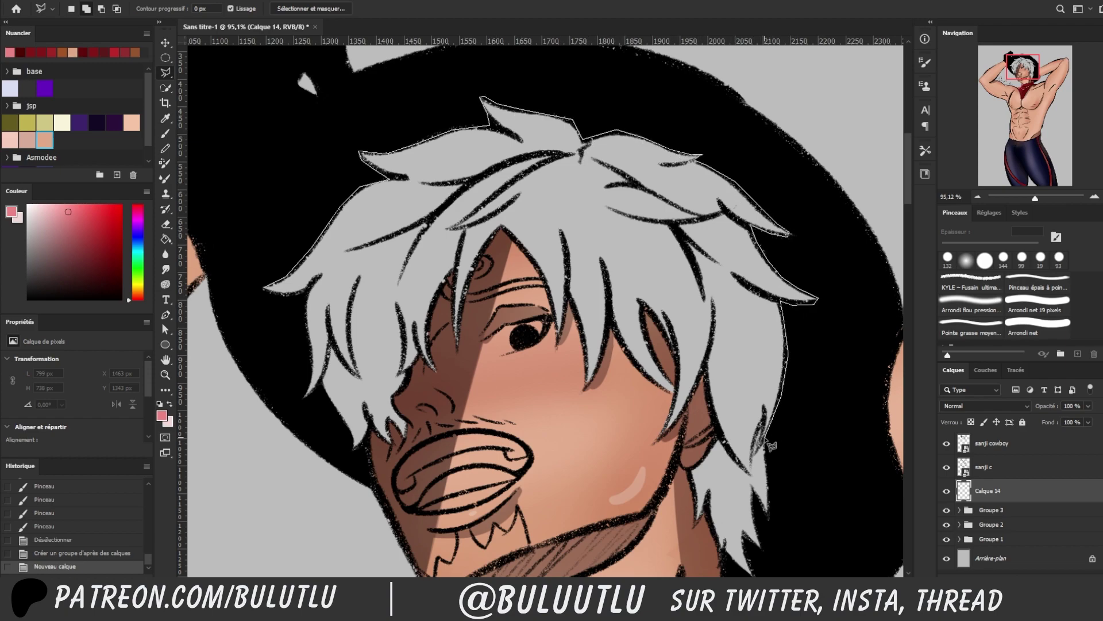
{"action": "scroll", "coordinate": [768, 550], "scroll_direction": "down", "scroll_amount": 2}
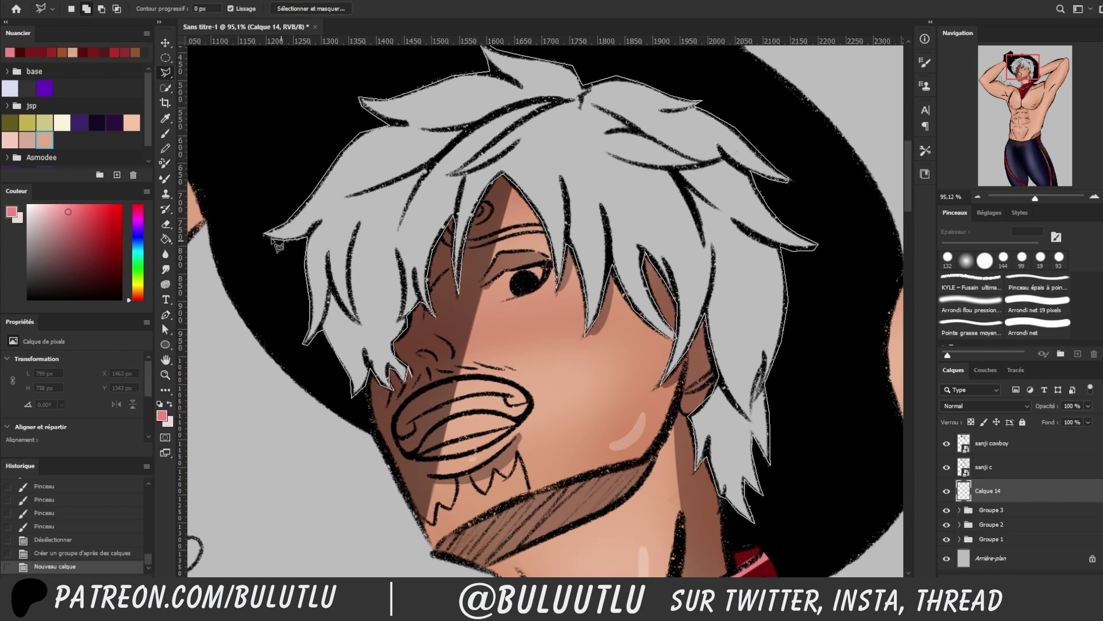
Outline the hair and brow band with the Polygonal Lasso and pick a saturated yellow
{"action": "left_click", "coordinate": [265, 237]}
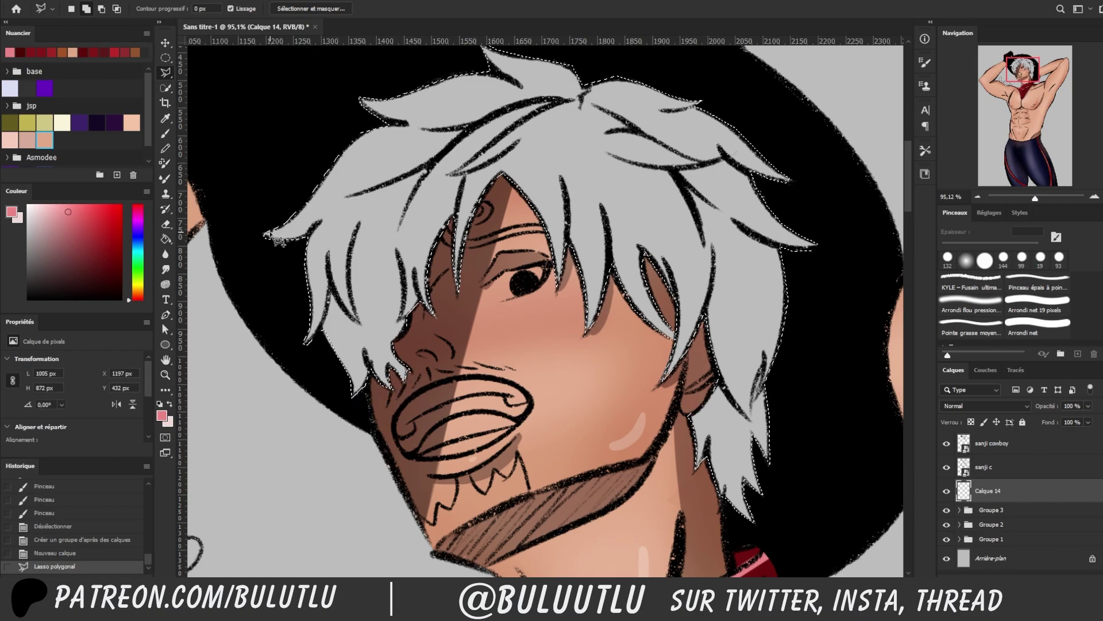
{"action": "left_click", "coordinate": [464, 237]}
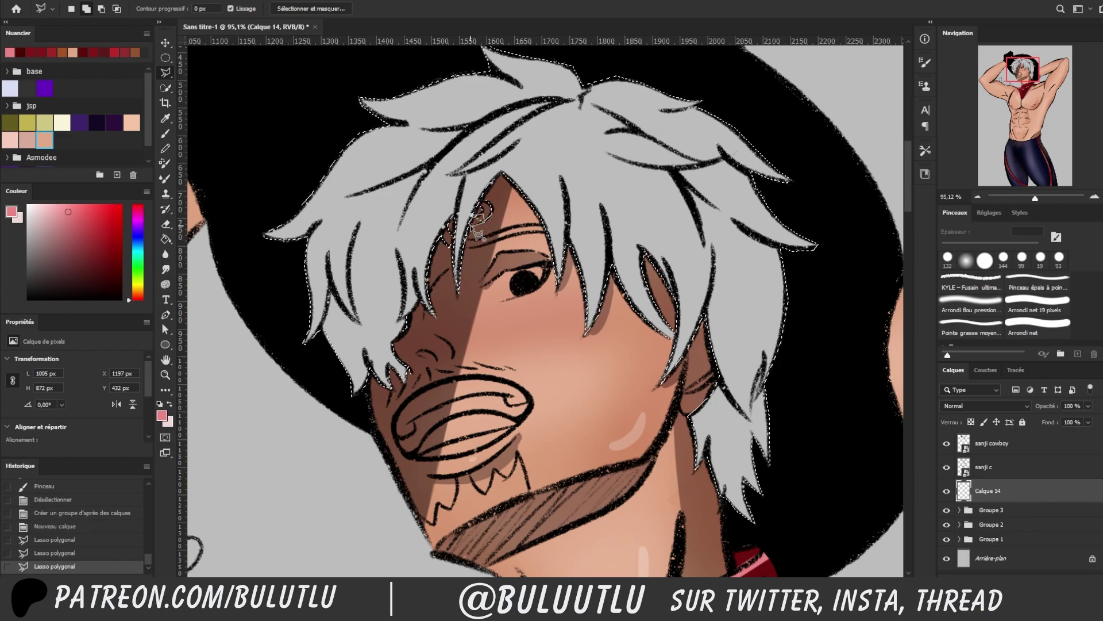
{"action": "left_click", "coordinate": [546, 227]}
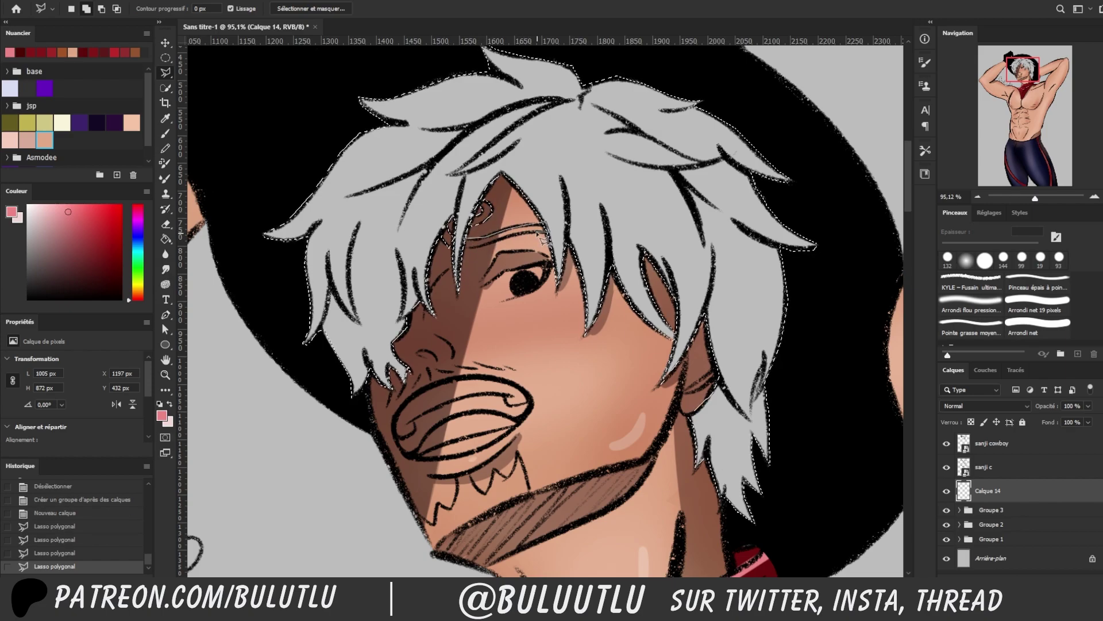
{"action": "left_click", "coordinate": [473, 246]}
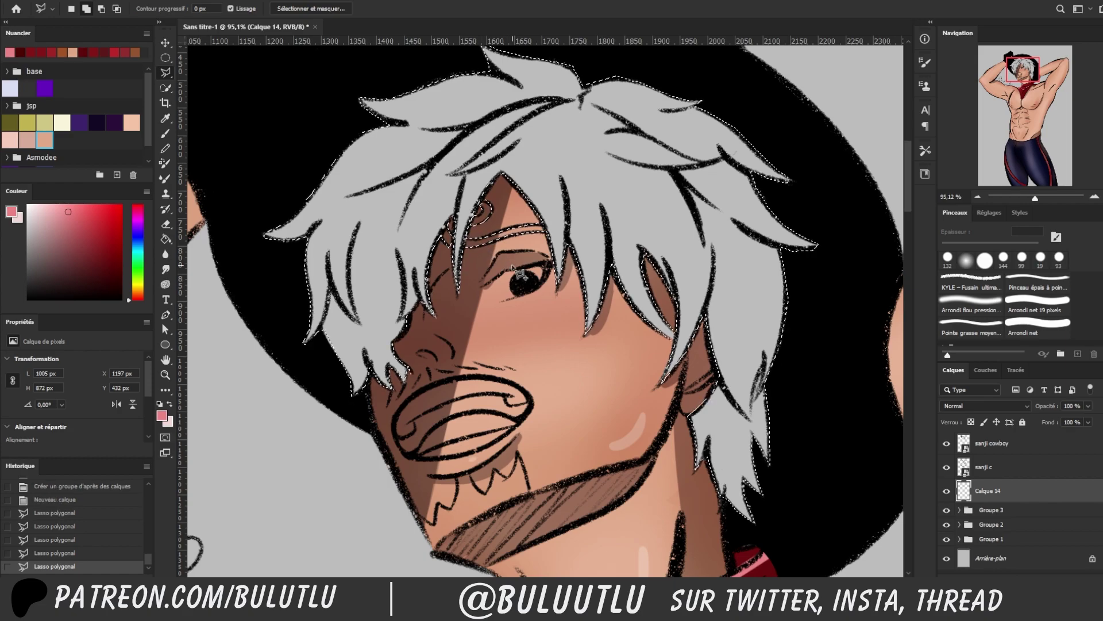
{"action": "key", "text": "b"}
{"action": "left_click_drag", "start_coordinate": [138, 295], "coordinate": [140, 286]}
{"action": "left_click", "coordinate": [95, 220]}
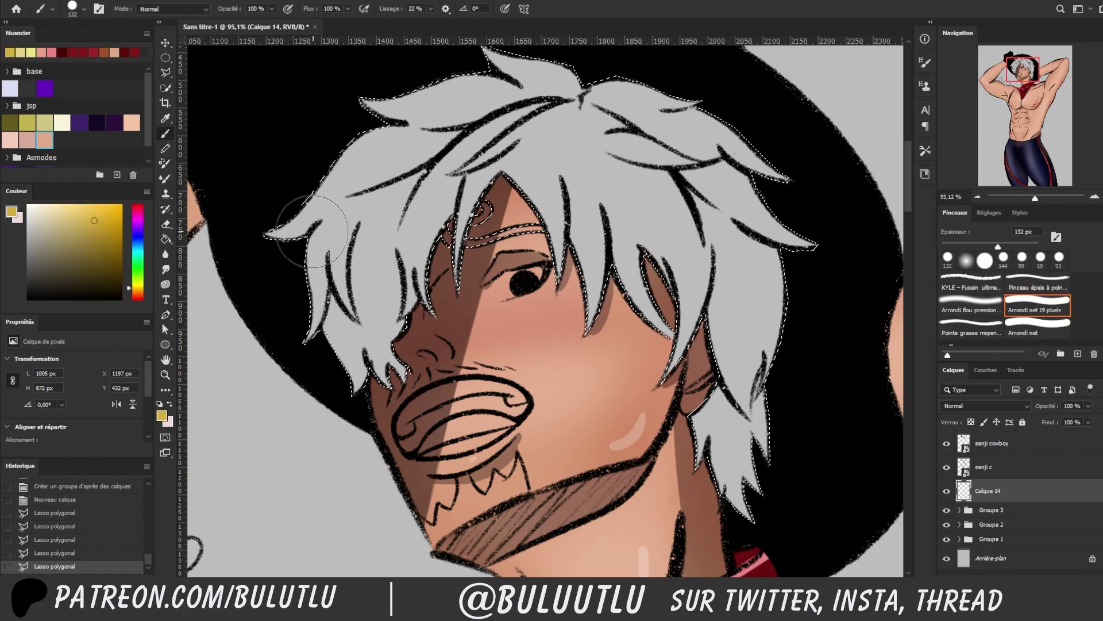
Brush yellow across the left, centre and right of the hair selection
{"action": "left_click_drag", "start_coordinate": [311, 167], "coordinate": [450, 354]}
{"action": "left_click_drag", "start_coordinate": [437, 143], "coordinate": [690, 258]}
{"action": "left_click_drag", "start_coordinate": [661, 127], "coordinate": [747, 345]}
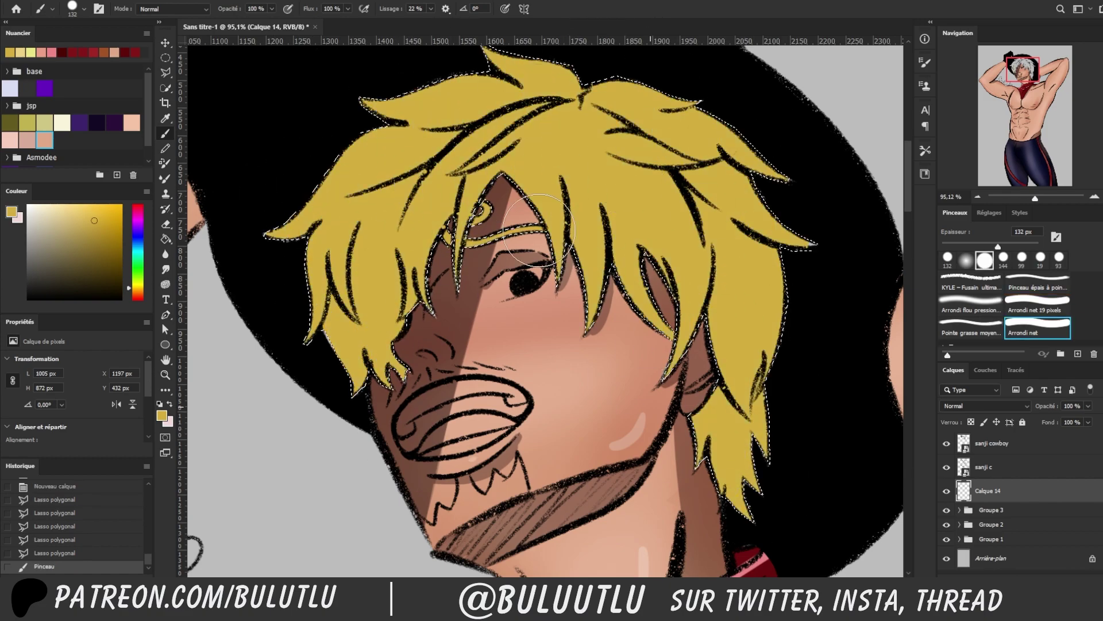
On a new layer, softly shade the top, crown and sides of the hair orange-brown
{"action": "key", "text": "ctrl+shift+alt+n"}
{"action": "left_click", "coordinate": [112, 252]}
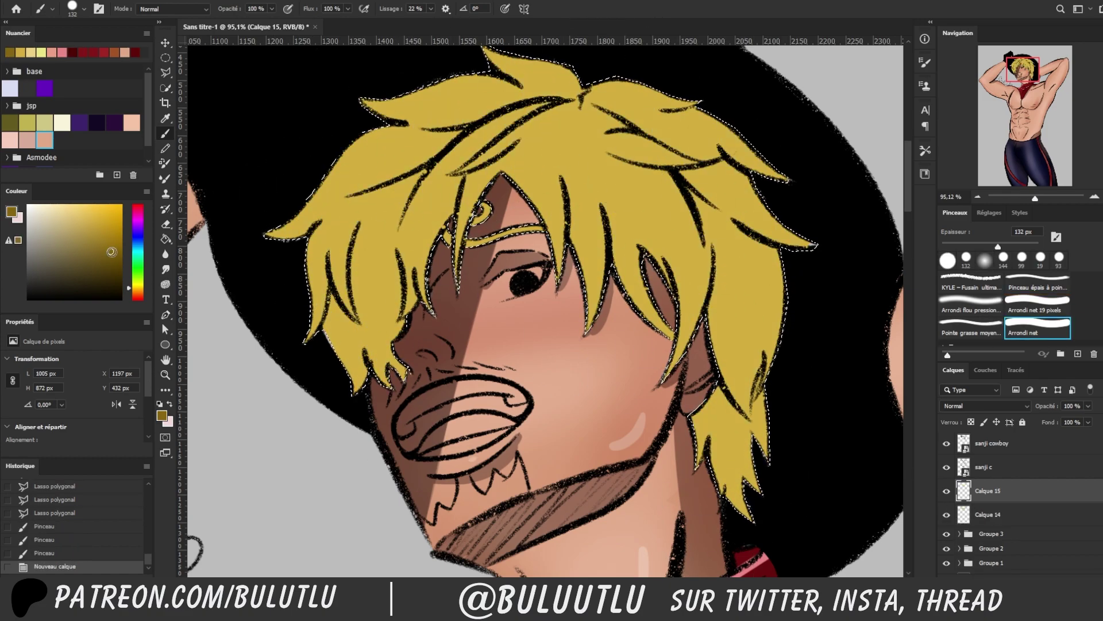
{"action": "left_click", "coordinate": [972, 303]}
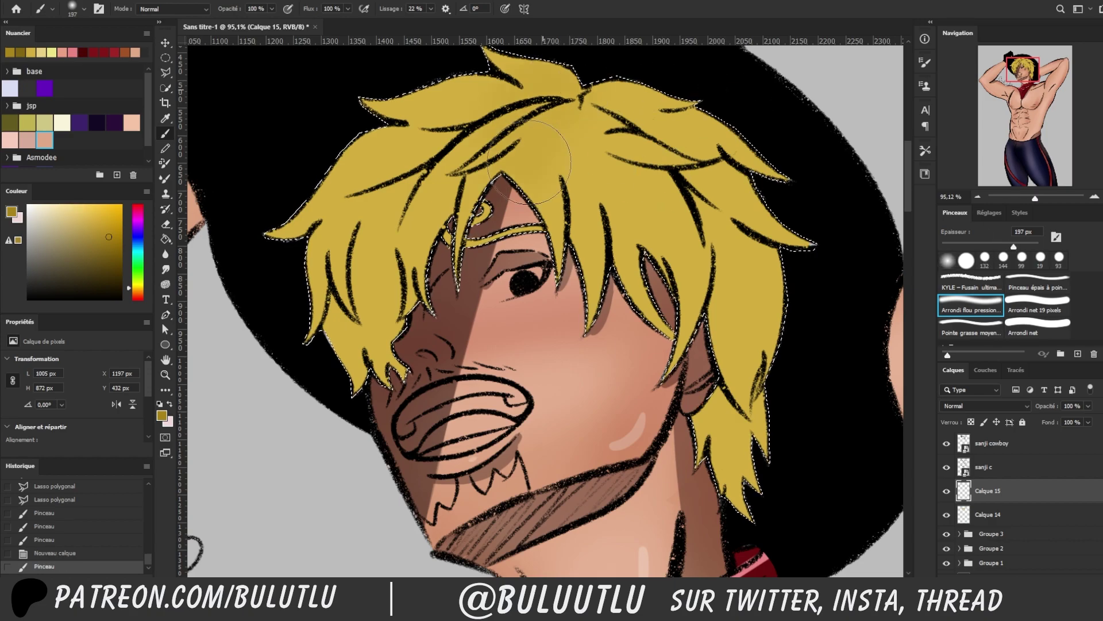
{"action": "left_click_drag", "start_coordinate": [591, 121], "coordinate": [593, 68]}
{"action": "left_click", "coordinate": [138, 292]}
{"action": "left_click_drag", "start_coordinate": [552, 109], "coordinate": [690, 63]}
{"action": "mouse_move", "coordinate": [563, 155]}
{"action": "left_mouse_down"}
{"action": "mouse_move", "coordinate": [724, 138]}
{"action": "mouse_move", "coordinate": [827, 333]}
{"action": "left_mouse_up"}
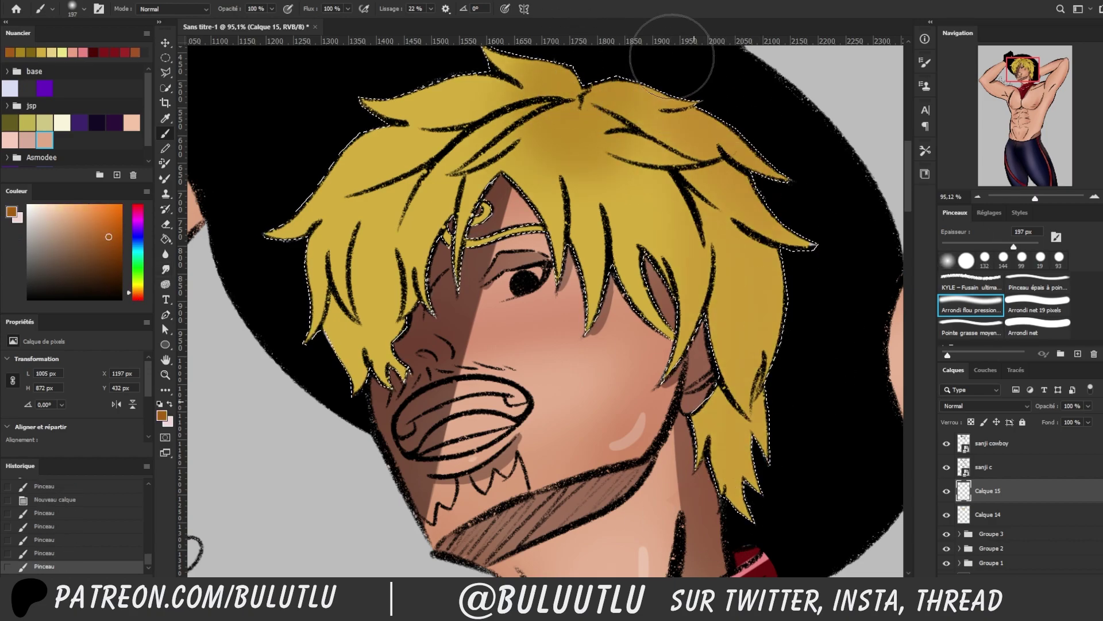
{"action": "left_click_drag", "start_coordinate": [655, 253], "coordinate": [517, 161]}
{"action": "left_click_drag", "start_coordinate": [432, 220], "coordinate": [362, 333]}
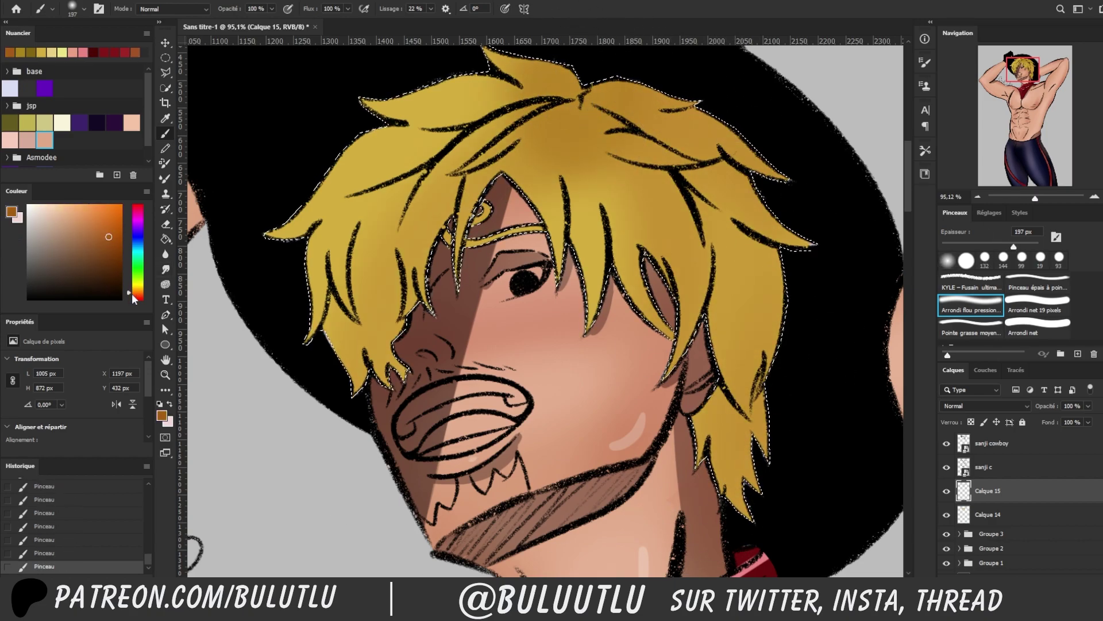
Lighten parts of the hair with pale yellow
{"action": "left_click", "coordinate": [138, 286]}
{"action": "left_click", "coordinate": [66, 208]}
{"action": "left_click_drag", "start_coordinate": [362, 149], "coordinate": [340, 322]}
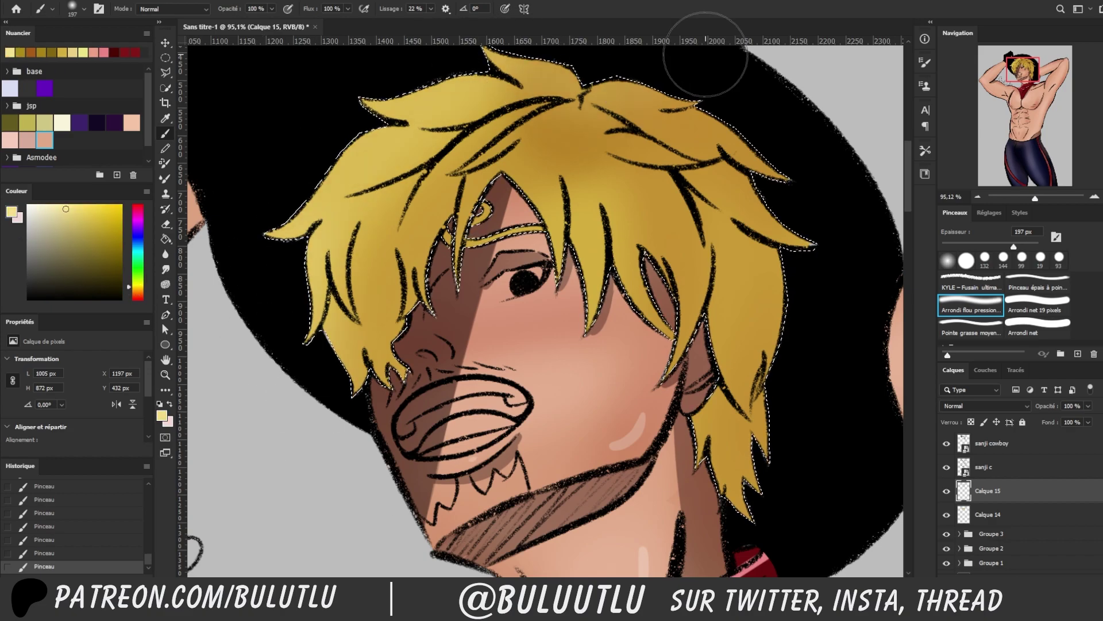
{"action": "left_click_drag", "start_coordinate": [512, 98], "coordinate": [793, 172]}
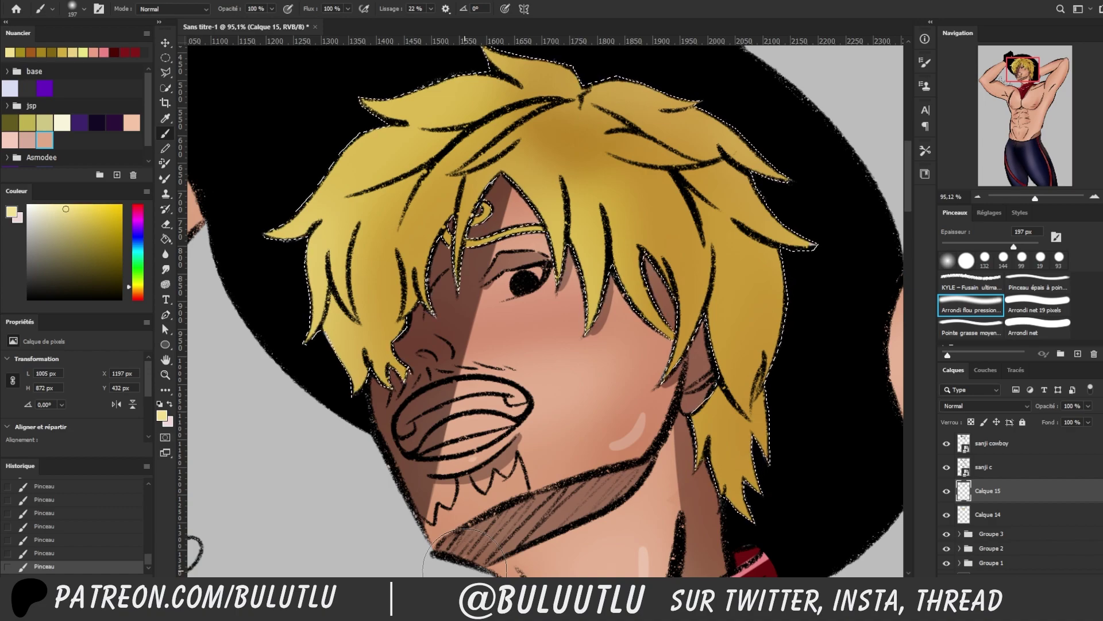
On a new layer, paint hard pale-yellow highlight strokes along the hair locks
{"action": "key", "text": "ctrl+shift+alt+n"}
{"action": "left_click", "coordinate": [1027, 307]}
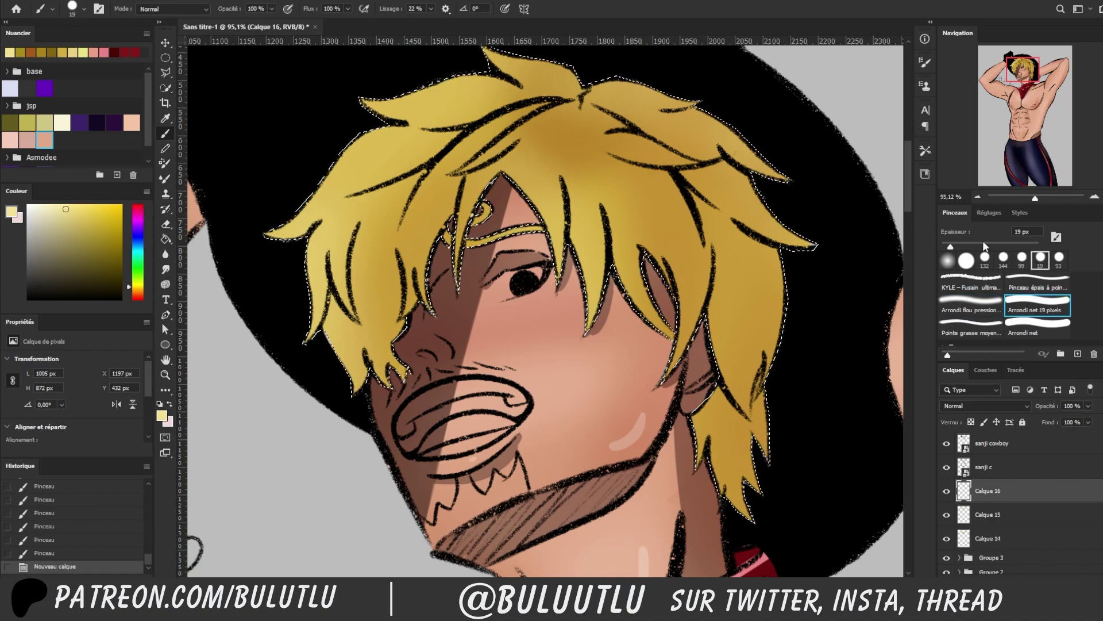
{"action": "left_click_drag", "start_coordinate": [364, 99], "coordinate": [409, 111]}
{"action": "left_click_drag", "start_coordinate": [496, 78], "coordinate": [520, 86]}
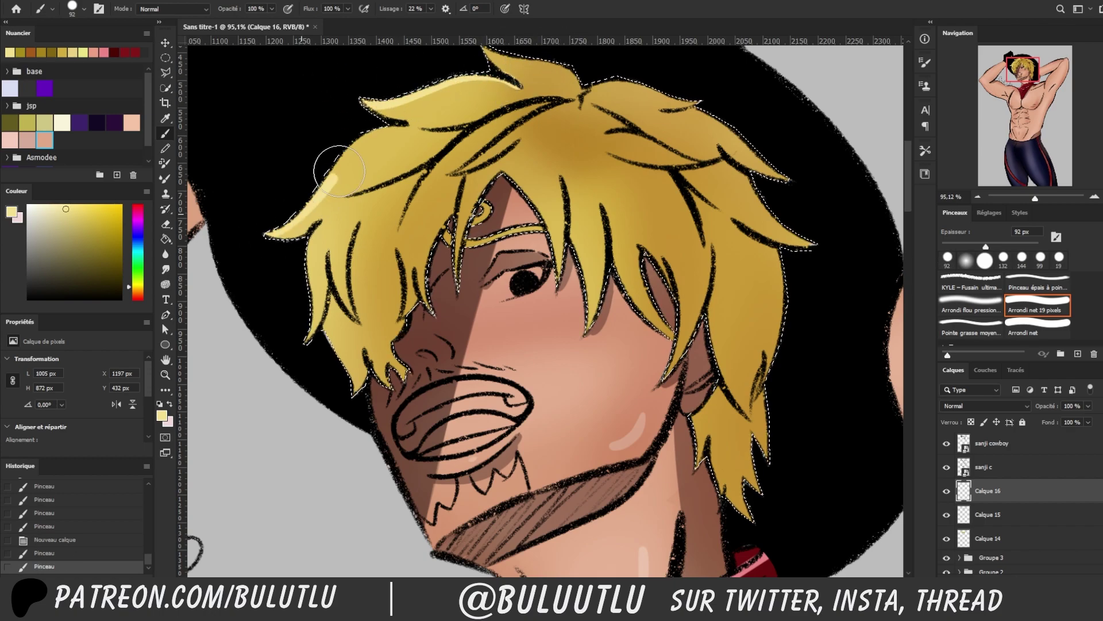
{"action": "left_click_drag", "start_coordinate": [339, 171], "coordinate": [382, 141]}
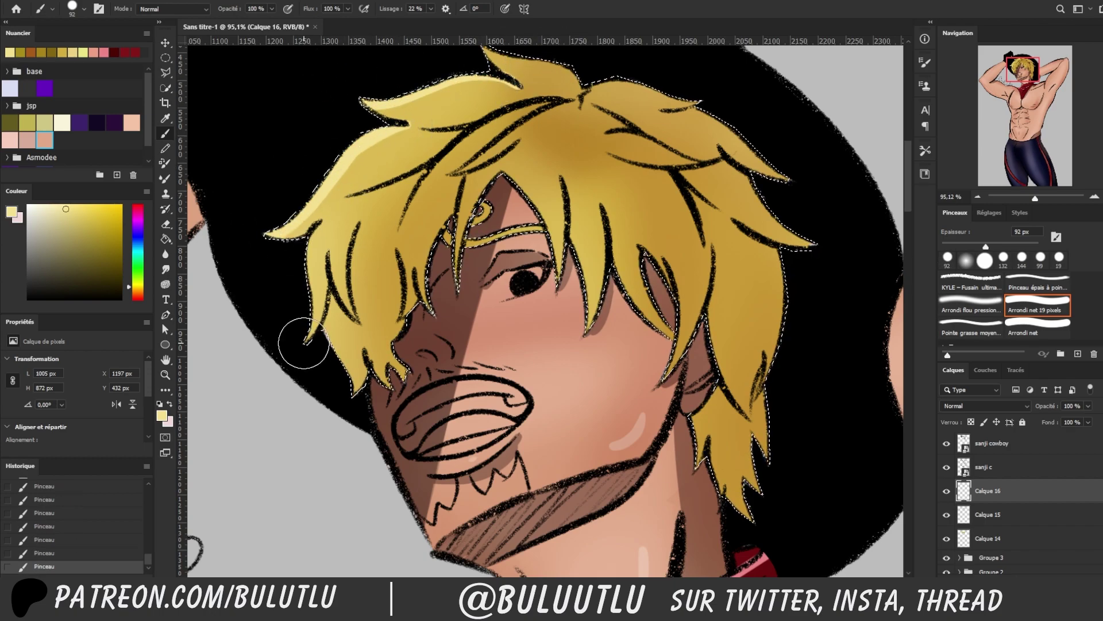
{"action": "left_click_drag", "start_coordinate": [336, 331], "coordinate": [332, 296]}
{"action": "left_click_drag", "start_coordinate": [368, 368], "coordinate": [391, 345]}
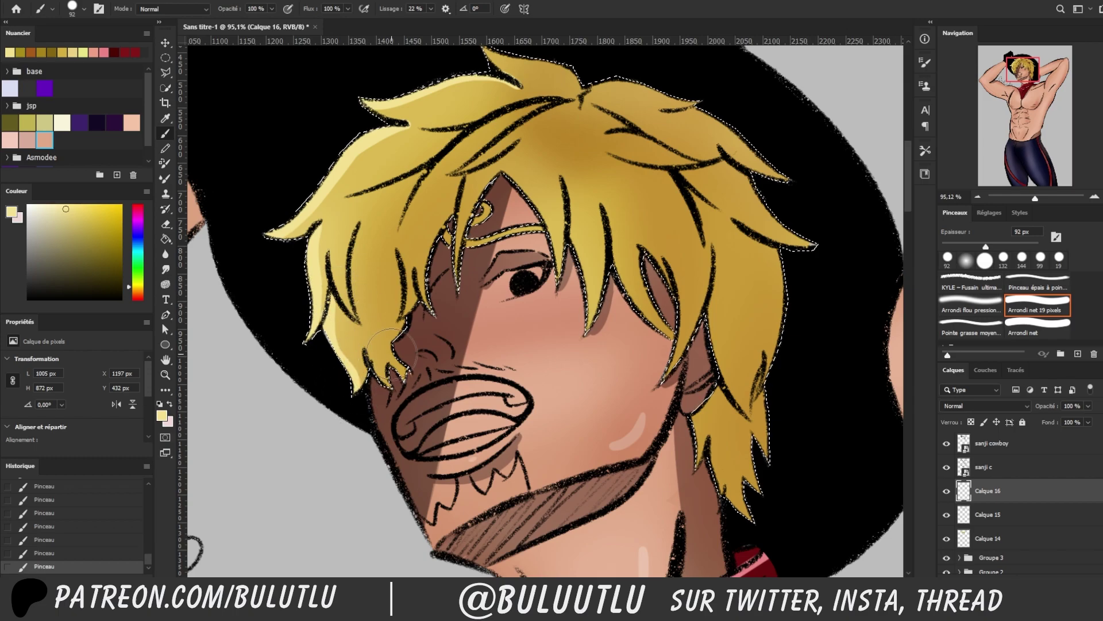
{"action": "left_click_drag", "start_coordinate": [569, 86], "coordinate": [581, 74]}
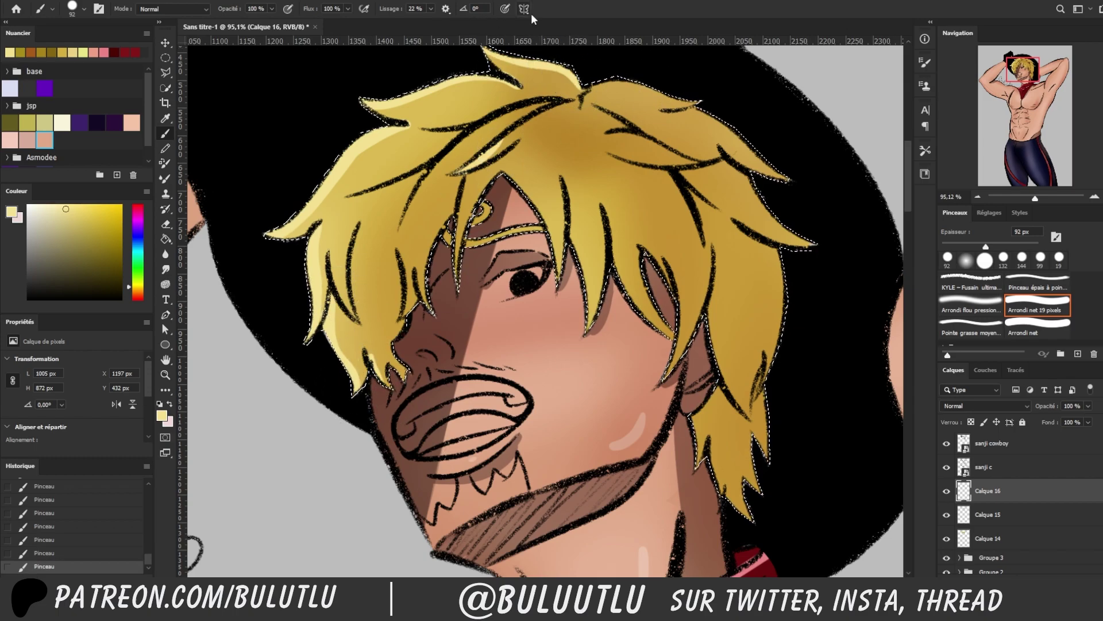
{"action": "left_click_drag", "start_coordinate": [374, 178], "coordinate": [436, 149]}
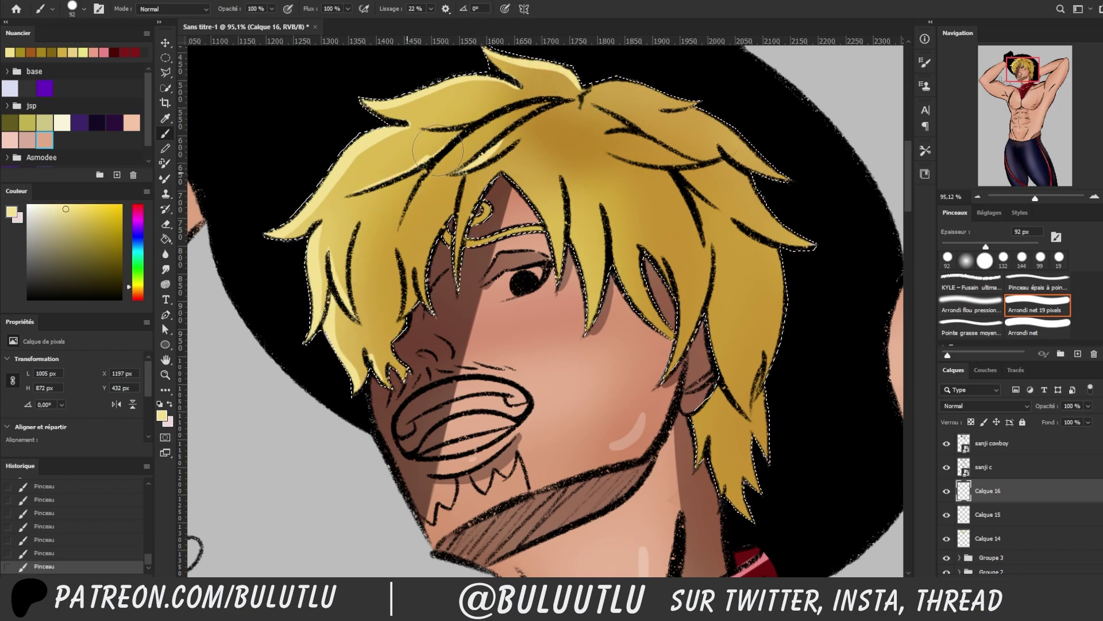
{"action": "left_click_drag", "start_coordinate": [428, 252], "coordinate": [402, 339]}
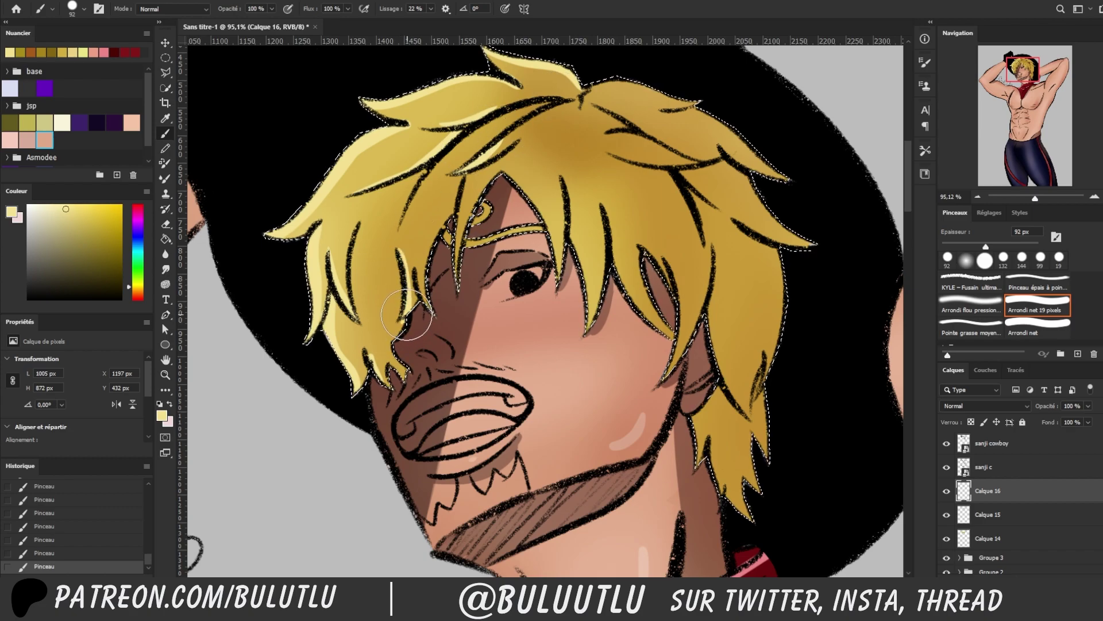
Undo and redo the last highlight strokes, then clear the hair selection
{"action": "key", "text": "ctrl+z"}
{"action": "key", "text": "ctrl+z"}
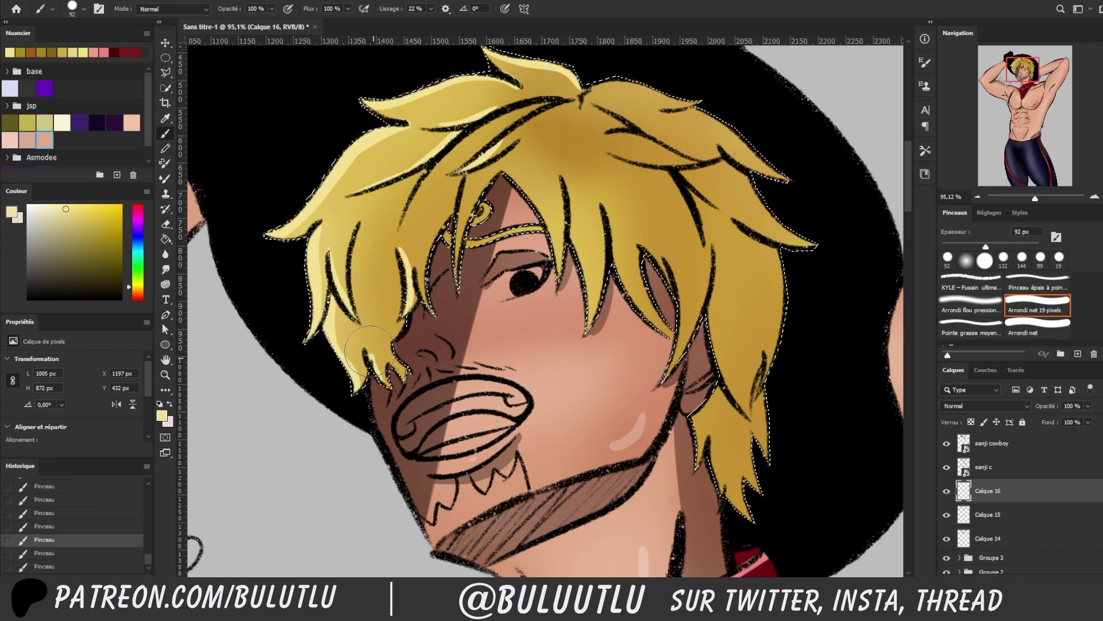
{"action": "key", "text": "ctrl+shift+z"}
{"action": "key", "text": "ctrl+shift+z"}
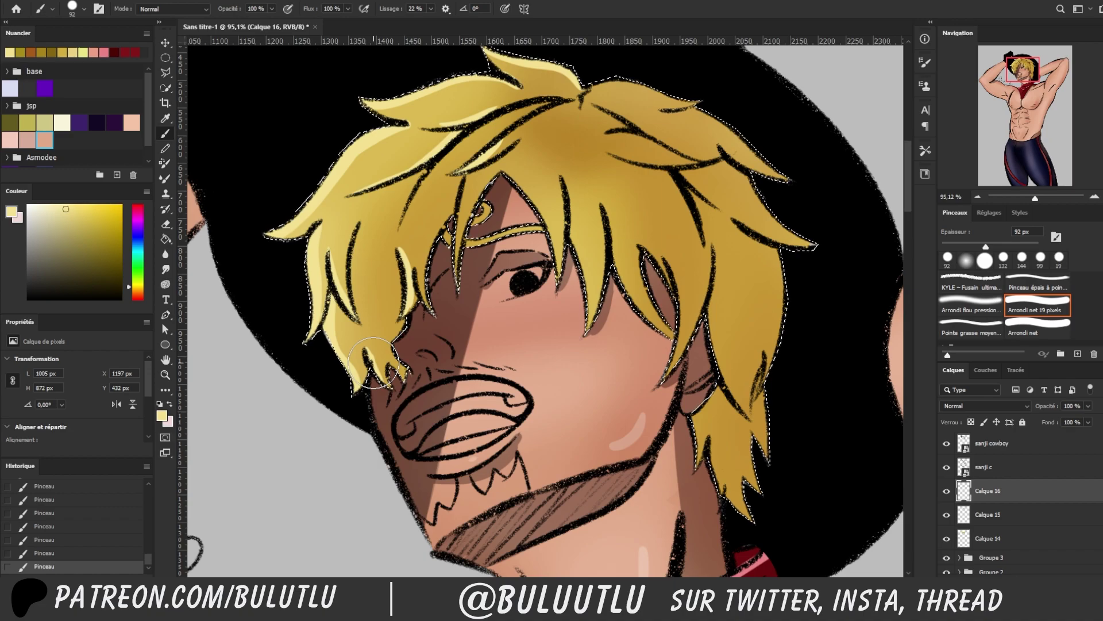
{"action": "left_click", "coordinate": [166, 72]}
{"action": "left_click", "coordinate": [482, 286]}
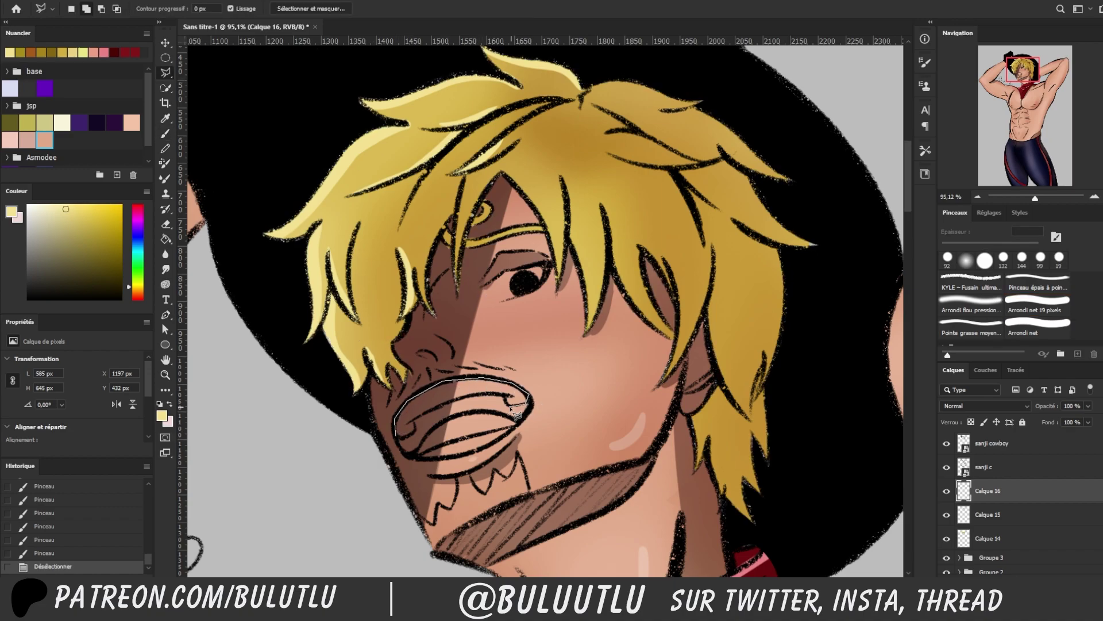
On a new layer, paint the selected upper teeth pale lavender
{"action": "left_click", "coordinate": [404, 447]}
{"action": "left_click", "coordinate": [10, 88]}
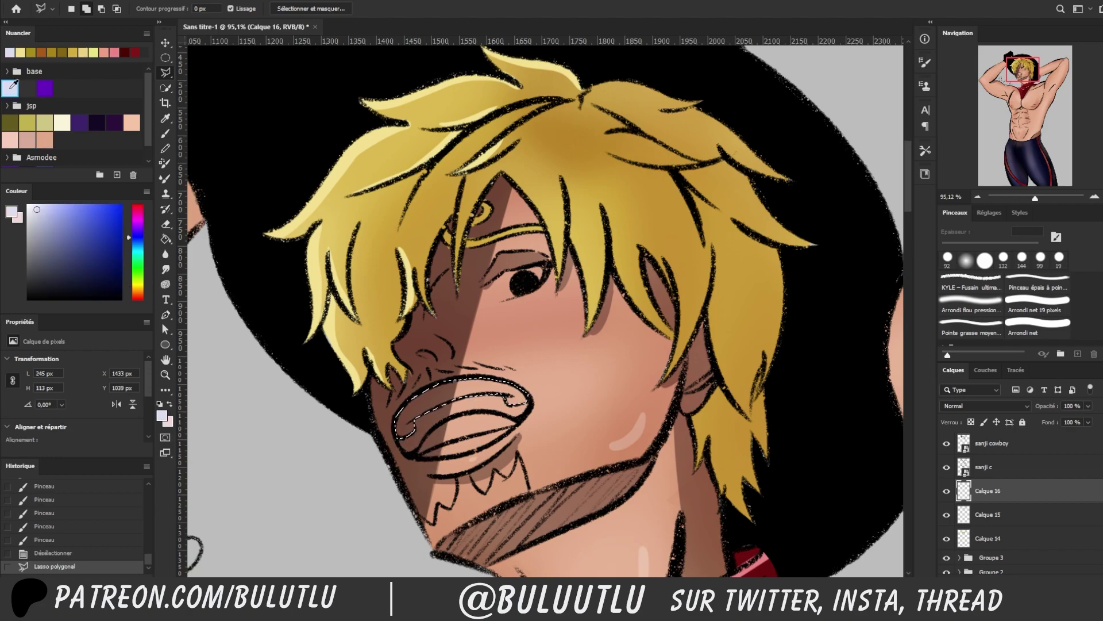
{"action": "key", "text": "b"}
{"action": "left_click", "coordinate": [948, 491]}
{"action": "left_click", "coordinate": [948, 491]}
{"action": "key", "text": "ctrl+shift+alt+n"}
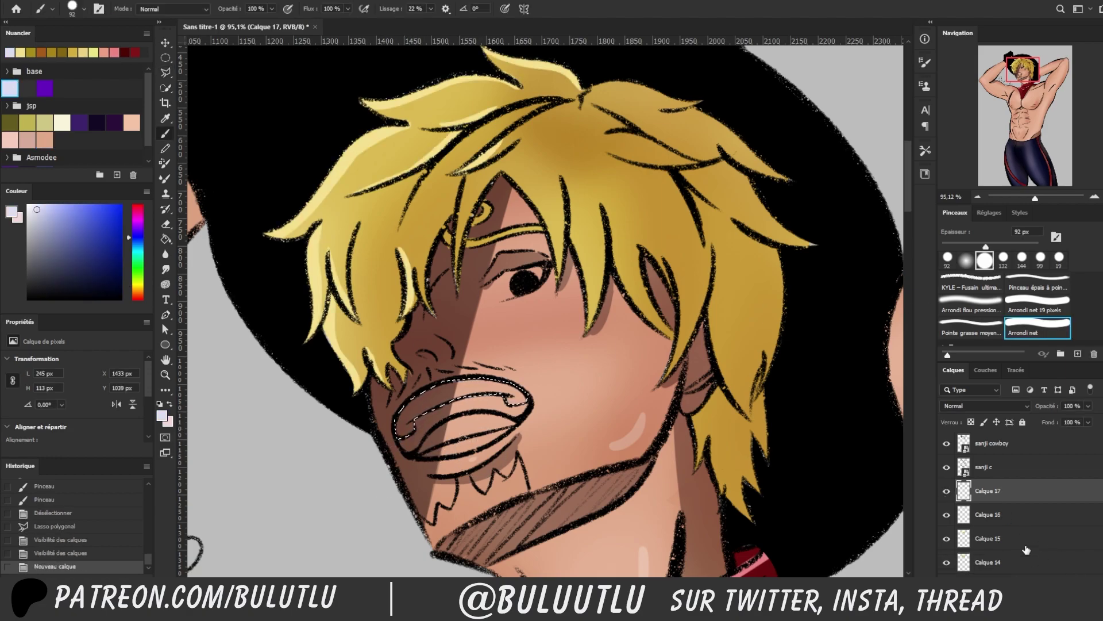
{"action": "left_click_drag", "start_coordinate": [405, 428], "coordinate": [523, 399]}
Select the lower teeth with a polygonal lasso and paint them pale lavender
{"action": "left_click", "coordinate": [167, 73]}
{"action": "left_click", "coordinate": [529, 344]}
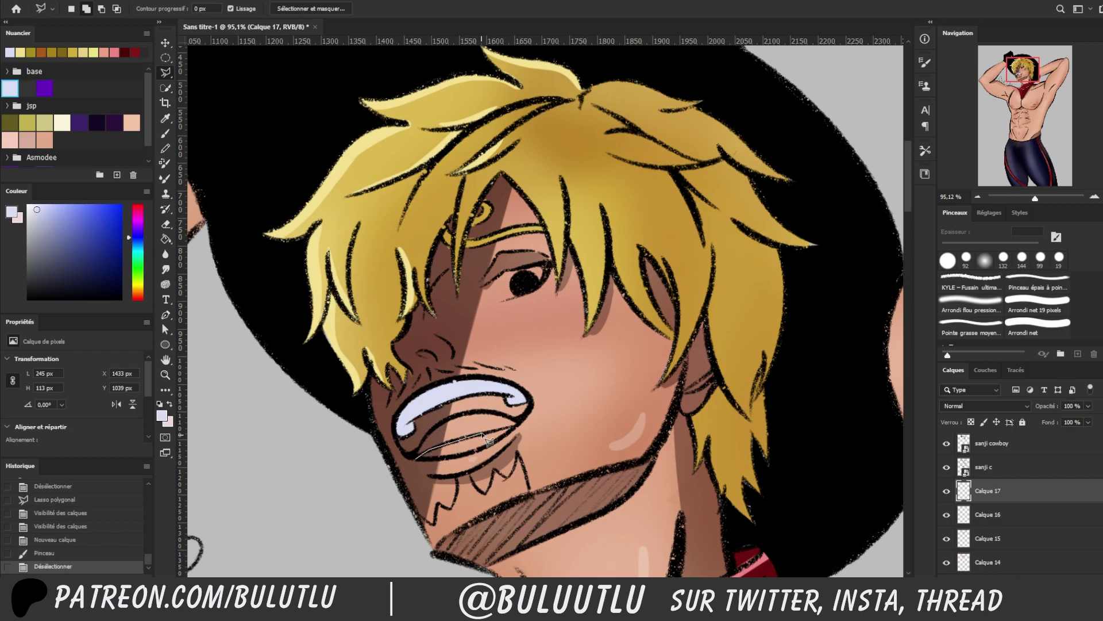
{"action": "double_click", "coordinate": [470, 458]}
{"action": "key", "text": "b"}
{"action": "left_click_drag", "start_coordinate": [425, 454], "coordinate": [502, 432]}
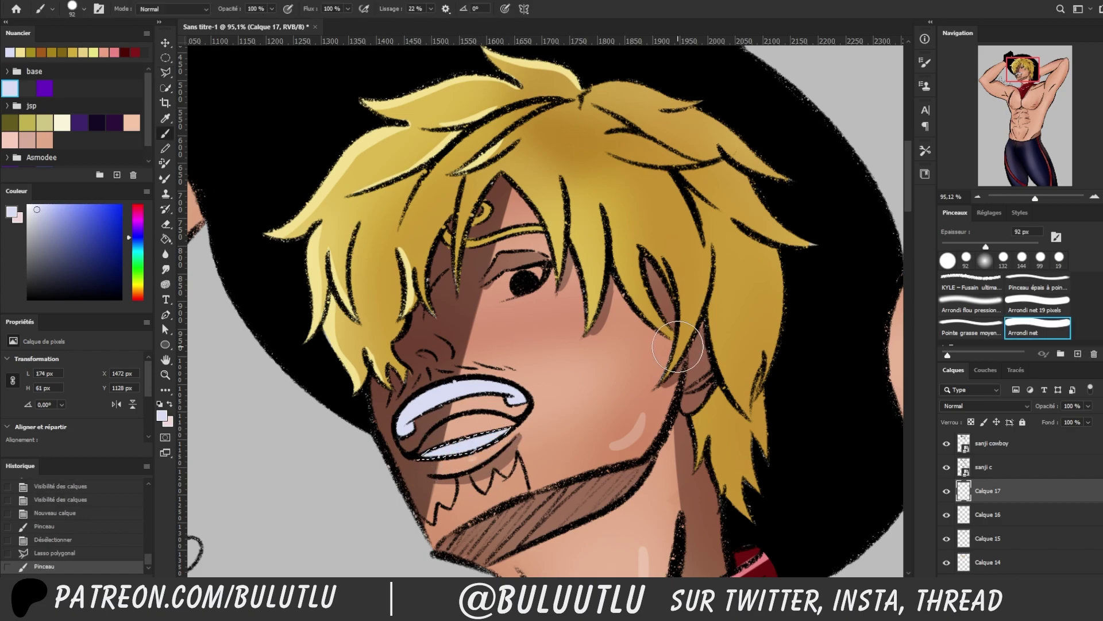
Quick-select the teeth, shade their left side grey, then deselect
{"action": "left_click", "coordinate": [166, 88]}
{"action": "left_click", "coordinate": [460, 405]}
{"action": "left_click", "coordinate": [437, 440]}
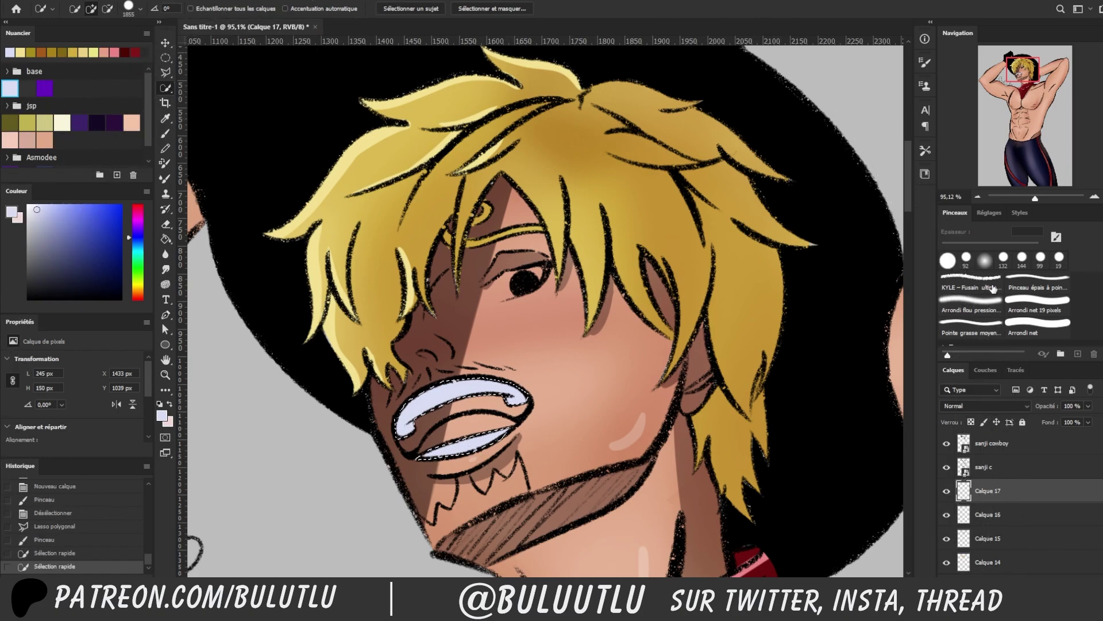
{"action": "left_click", "coordinate": [946, 491]}
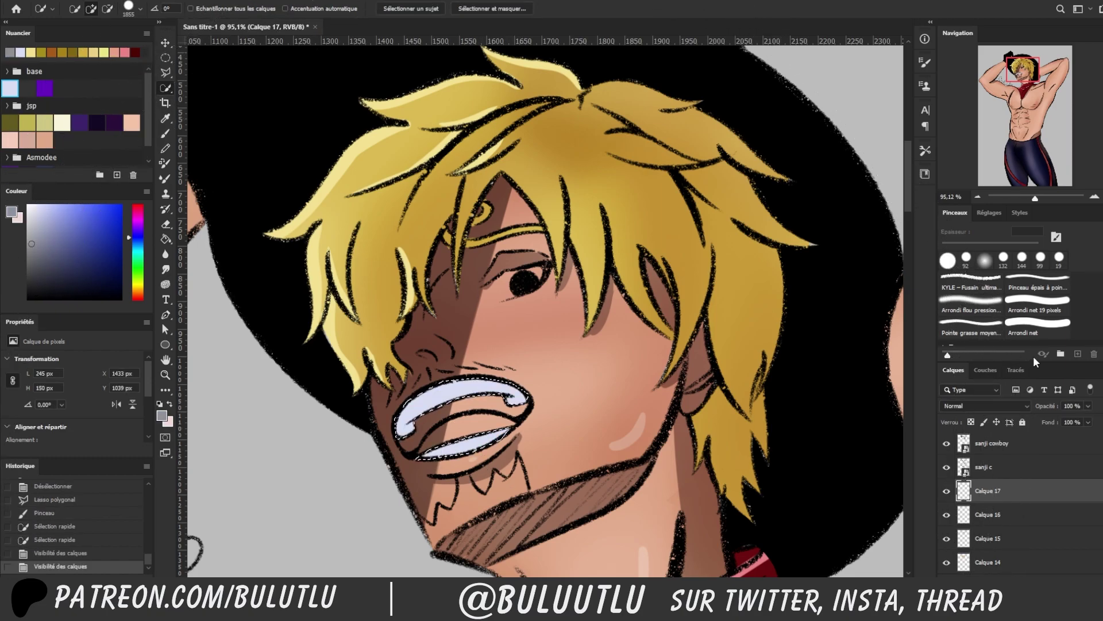
{"action": "left_click", "coordinate": [1051, 329]}
{"action": "mouse_move", "coordinate": [414, 425]}
{"action": "left_mouse_down"}
{"action": "mouse_move", "coordinate": [506, 374]}
{"action": "mouse_move", "coordinate": [460, 385]}
{"action": "left_mouse_up"}
{"action": "mouse_move", "coordinate": [396, 442]}
{"action": "left_mouse_down"}
{"action": "mouse_move", "coordinate": [471, 368]}
{"action": "mouse_move", "coordinate": [506, 379]}
{"action": "mouse_move", "coordinate": [471, 391]}
{"action": "left_mouse_up"}
{"action": "left_click_drag", "start_coordinate": [397, 437], "coordinate": [460, 396]}
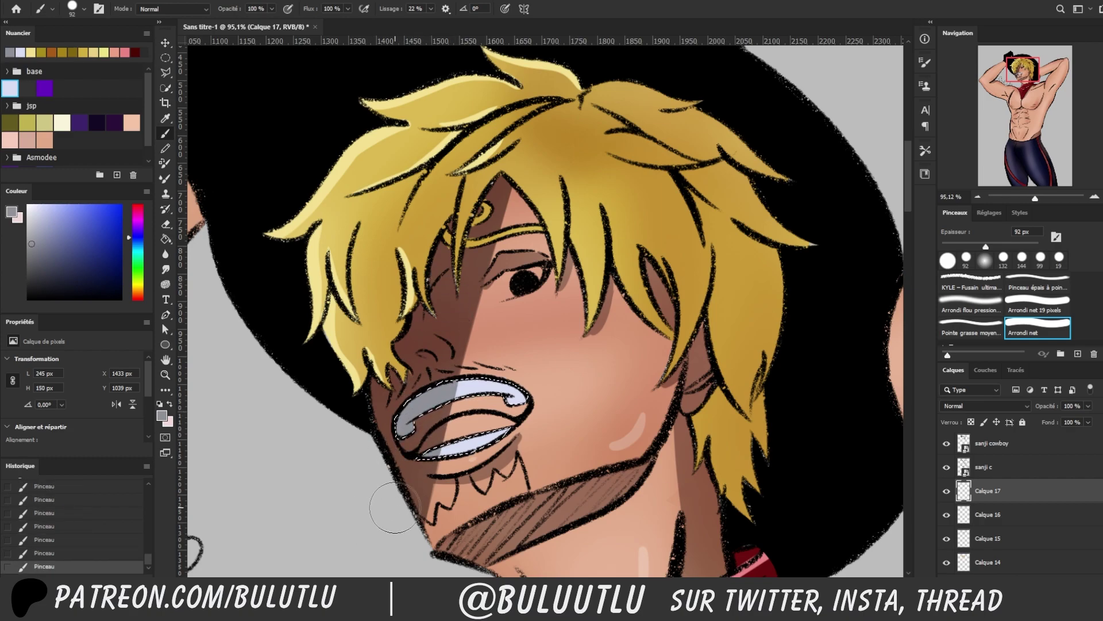
{"action": "key", "text": "l"}
{"action": "key", "text": "ctrl+d"}
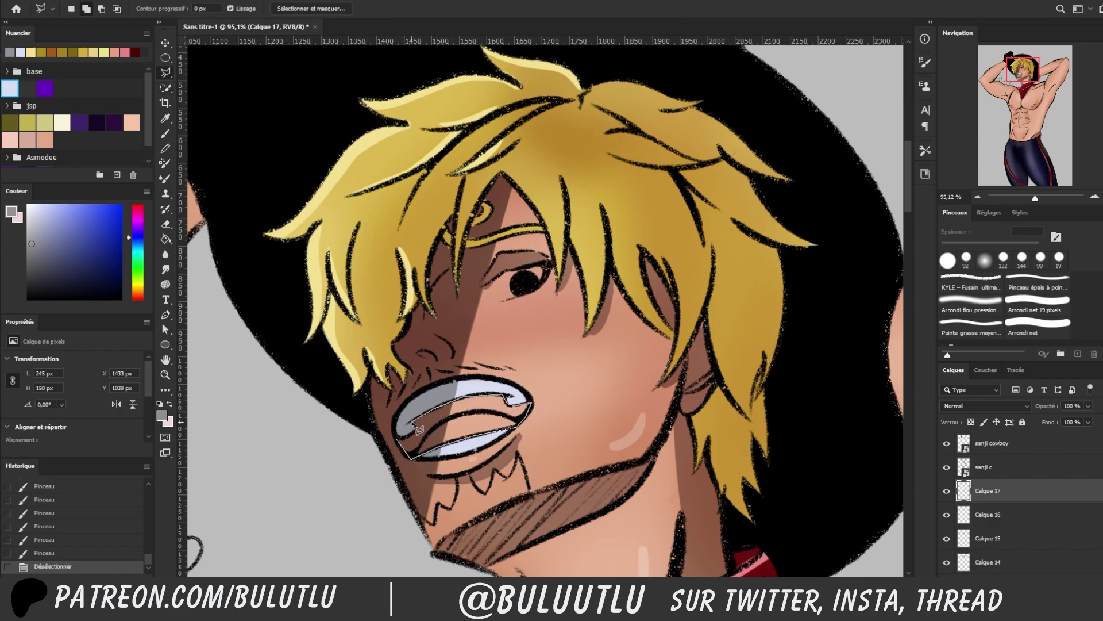
Fill the lower mouth interior with a pinkish red
{"action": "key", "text": "b"}
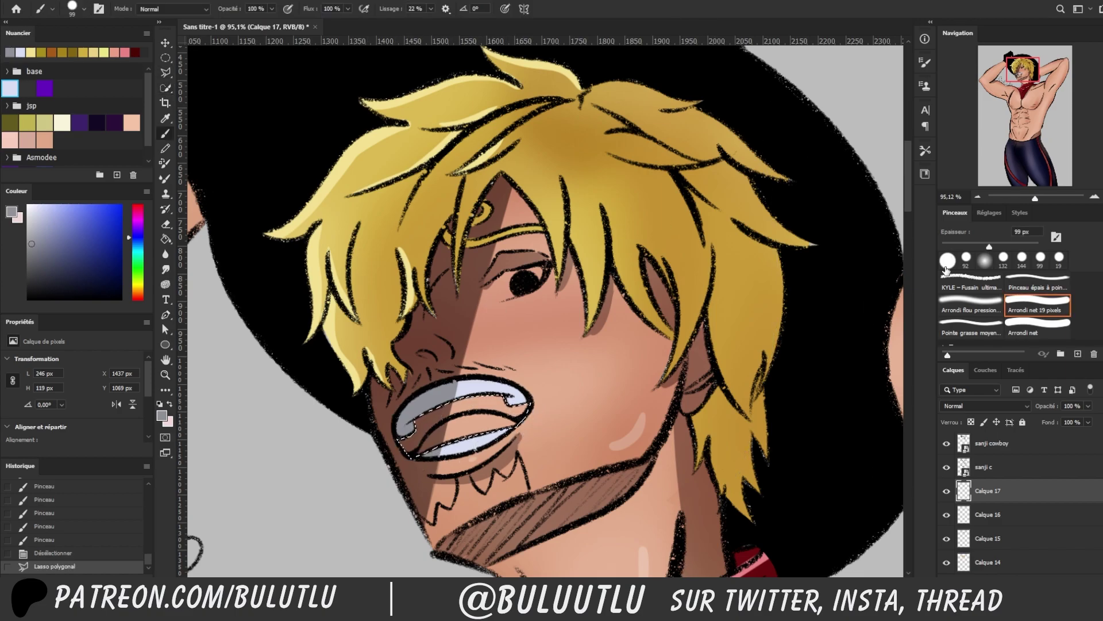
{"action": "left_click", "coordinate": [753, 556], "text": "alt"}
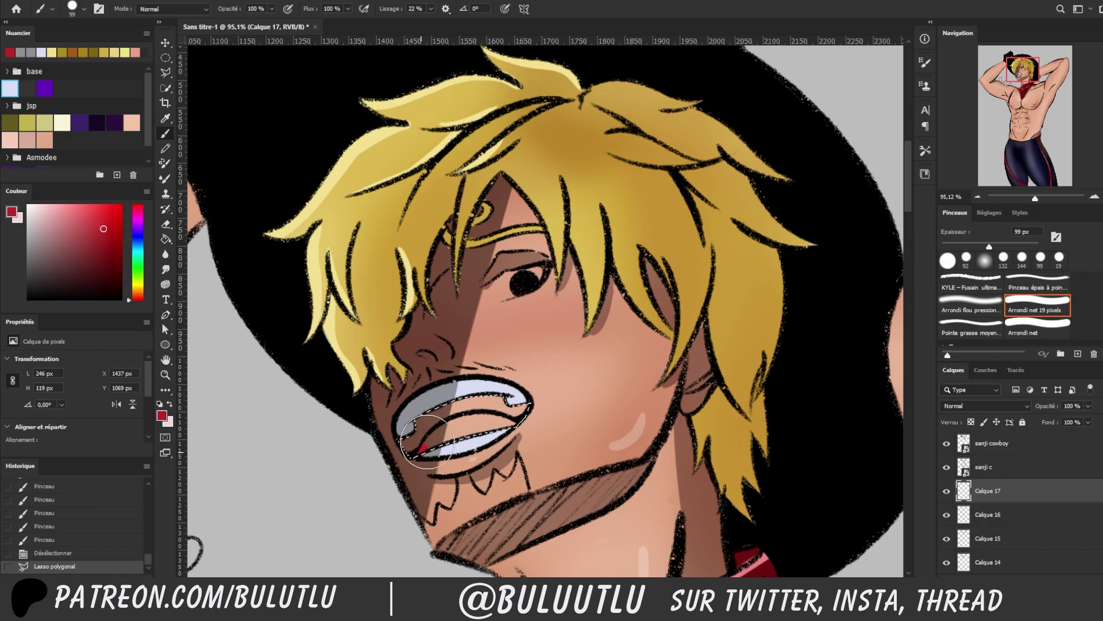
{"action": "left_click_drag", "start_coordinate": [425, 446], "coordinate": [517, 418]}
{"action": "mouse_move", "coordinate": [436, 438]}
{"action": "left_mouse_down"}
{"action": "mouse_move", "coordinate": [506, 432]}
{"action": "mouse_move", "coordinate": [518, 402]}
{"action": "left_mouse_up"}
Paint darker red on the inner and lower-left, shadowed part of the mouth
{"action": "left_click", "coordinate": [495, 405], "text": "alt"}
{"action": "left_click_drag", "start_coordinate": [448, 396], "coordinate": [460, 393]}
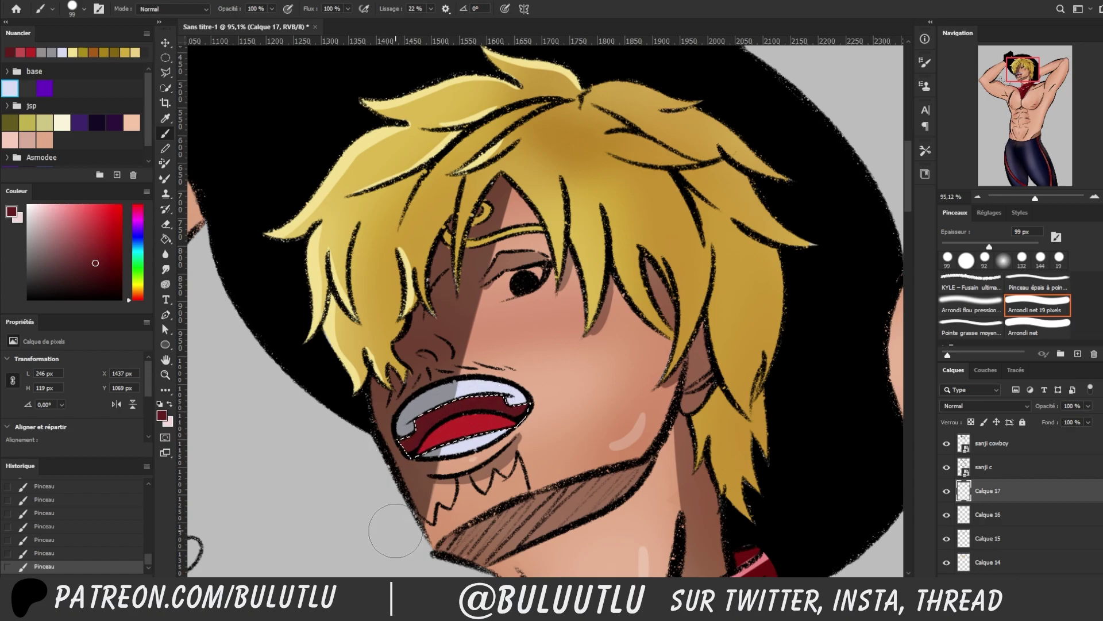
{"action": "left_click_drag", "start_coordinate": [428, 465], "coordinate": [427, 453]}
{"action": "left_click", "coordinate": [104, 276]}
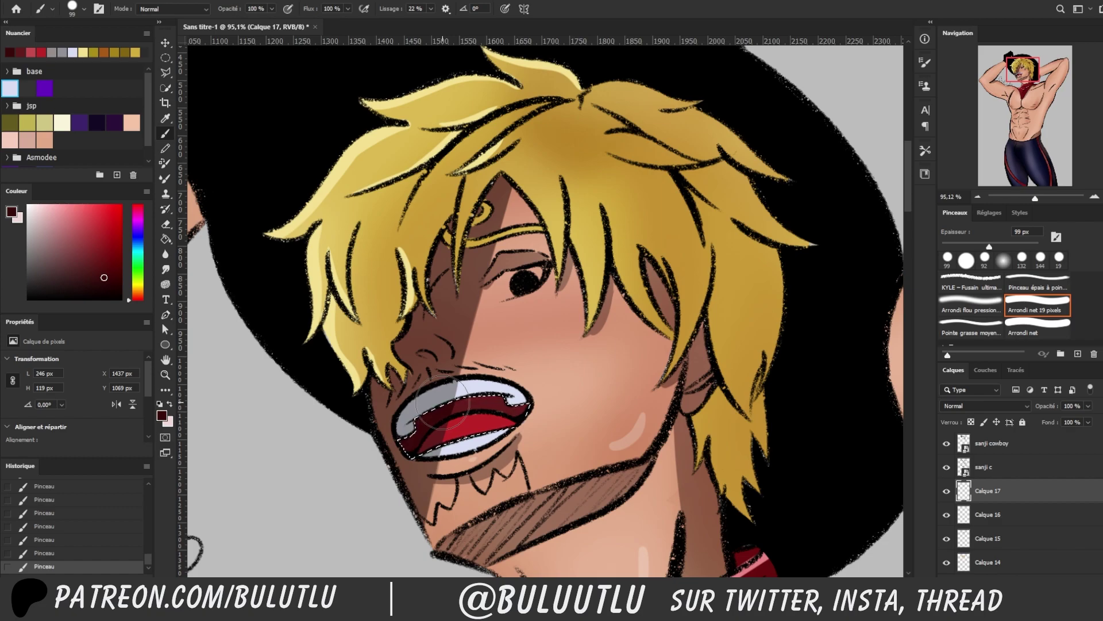
{"action": "key", "text": "l"}
{"action": "left_click", "coordinate": [10, 88]}
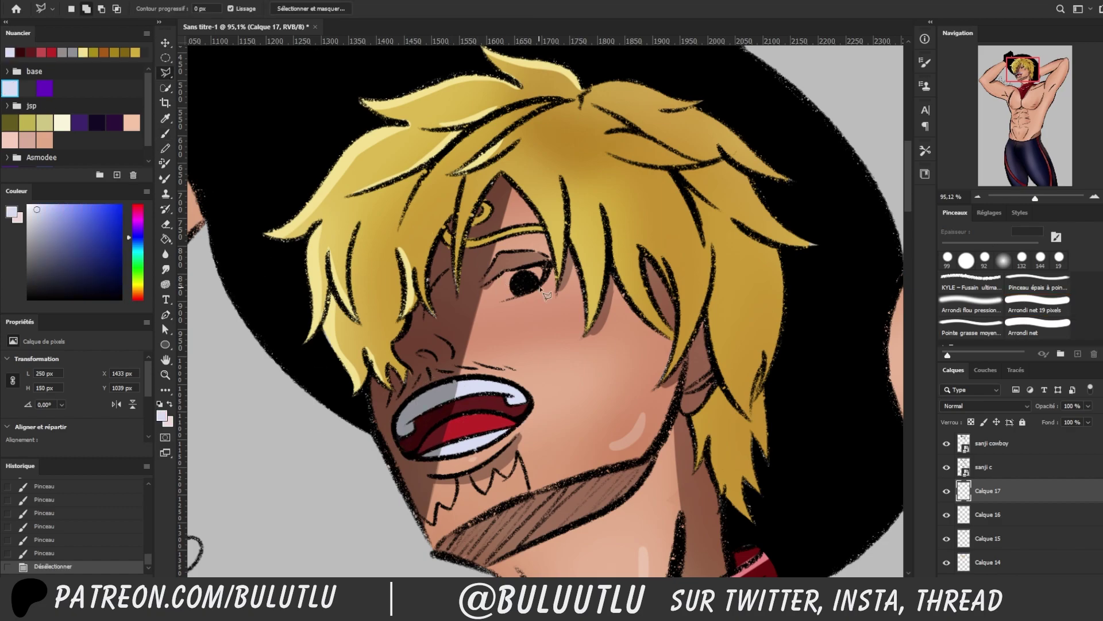
{"action": "left_click", "coordinate": [1030, 299]}
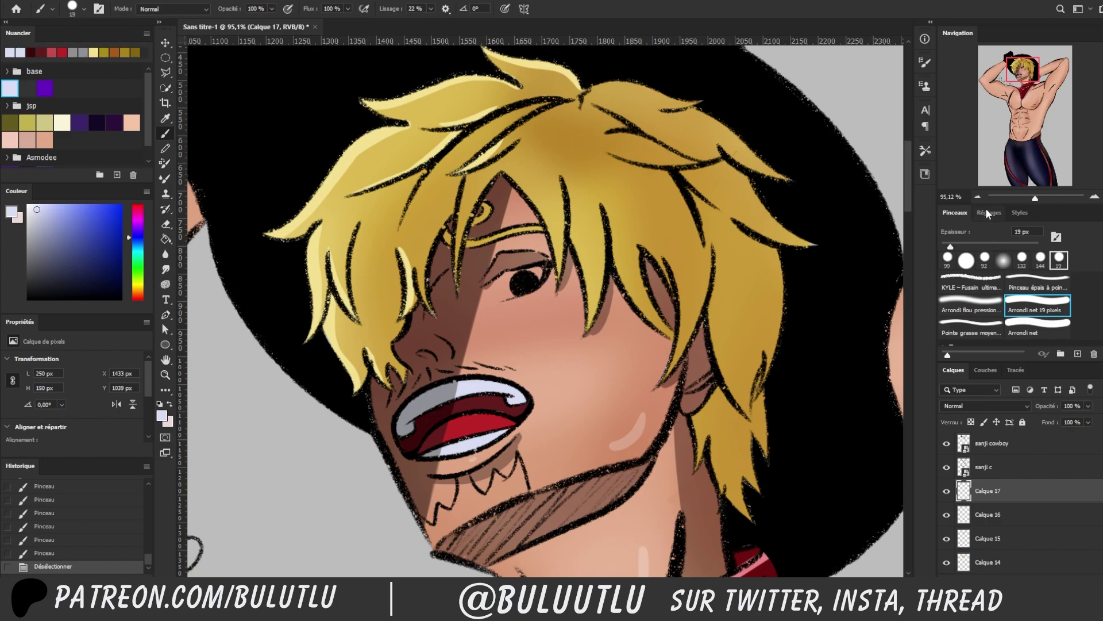
Zoom in and fill the eye white pale lavender with a larger brush
{"action": "key", "text": "ctrl+plus"}
{"action": "left_click_drag", "start_coordinate": [426, 261], "coordinate": [460, 283]}
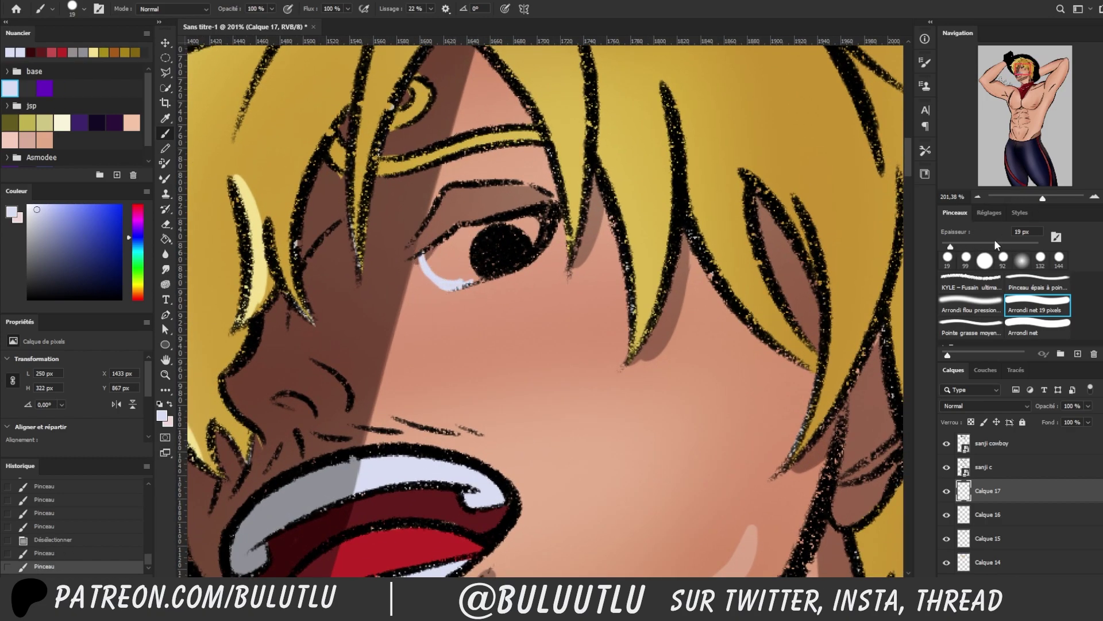
{"action": "key", "text": "bracketright"}
{"action": "key", "text": "bracketright"}
{"action": "key", "text": "bracketright"}
{"action": "left_click_drag", "start_coordinate": [489, 227], "coordinate": [533, 241]}
{"action": "left_click_drag", "start_coordinate": [448, 261], "coordinate": [469, 271]}
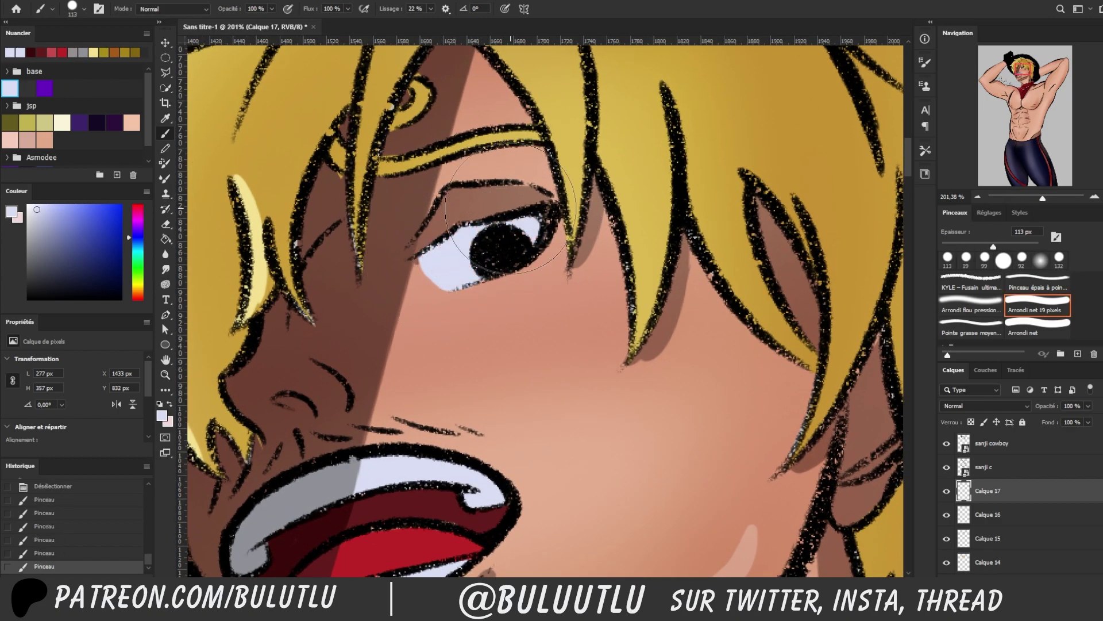
Shade the top of the eye grey, erase stray paint and thicken the upper eyelid
{"action": "left_click", "coordinate": [339, 470], "text": "alt"}
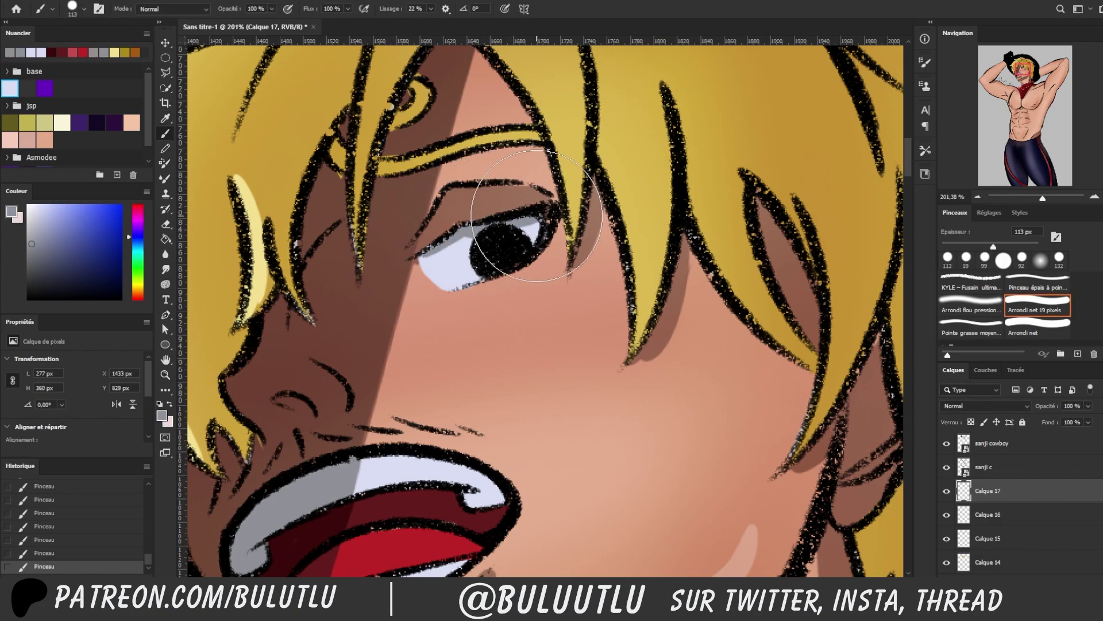
{"action": "mouse_move", "coordinate": [449, 230]}
{"action": "left_mouse_down"}
{"action": "mouse_move", "coordinate": [528, 221]}
{"action": "mouse_move", "coordinate": [448, 259]}
{"action": "left_mouse_up"}
{"action": "key", "text": "e"}
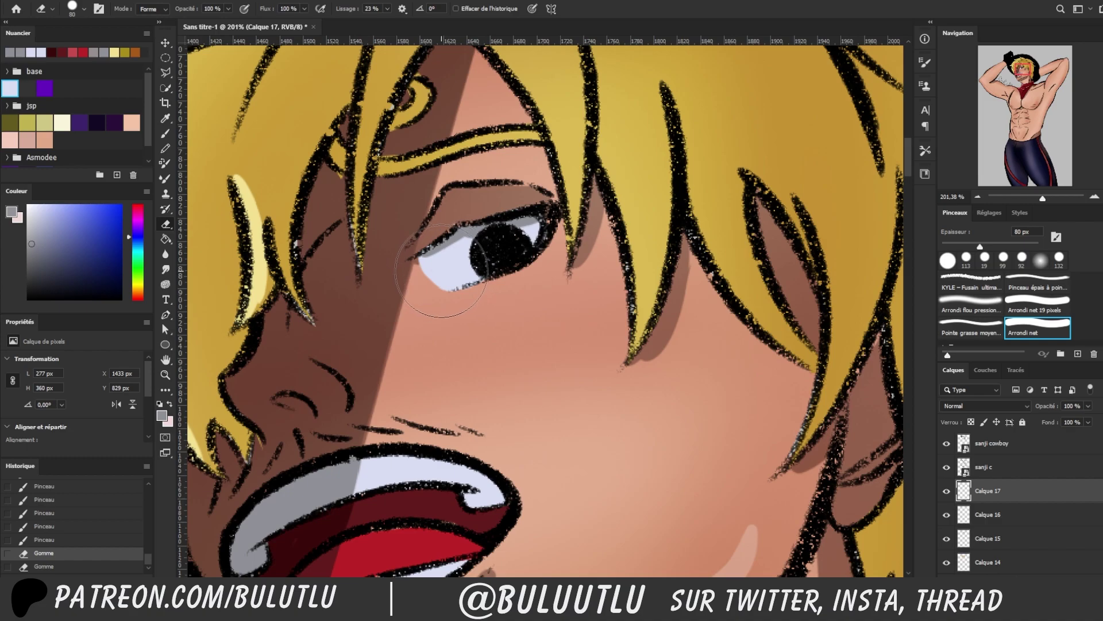
{"action": "left_click", "coordinate": [1013, 303]}
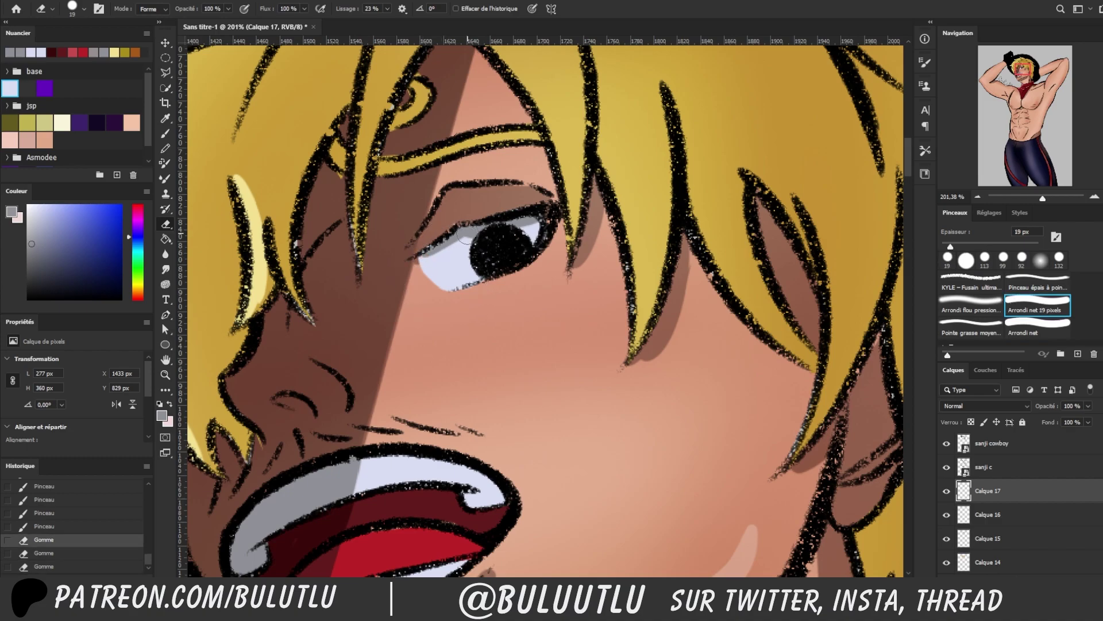
{"action": "key", "text": "b"}
{"action": "mouse_move", "coordinate": [428, 233]}
{"action": "left_mouse_down"}
{"action": "mouse_move", "coordinate": [406, 252]}
{"action": "mouse_move", "coordinate": [535, 202]}
{"action": "left_mouse_up"}
{"action": "left_click", "coordinate": [979, 248]}
{"action": "mouse_move", "coordinate": [512, 240]}
{"action": "left_mouse_down"}
{"action": "mouse_move", "coordinate": [470, 235]}
{"action": "mouse_move", "coordinate": [521, 221]}
{"action": "left_mouse_up"}
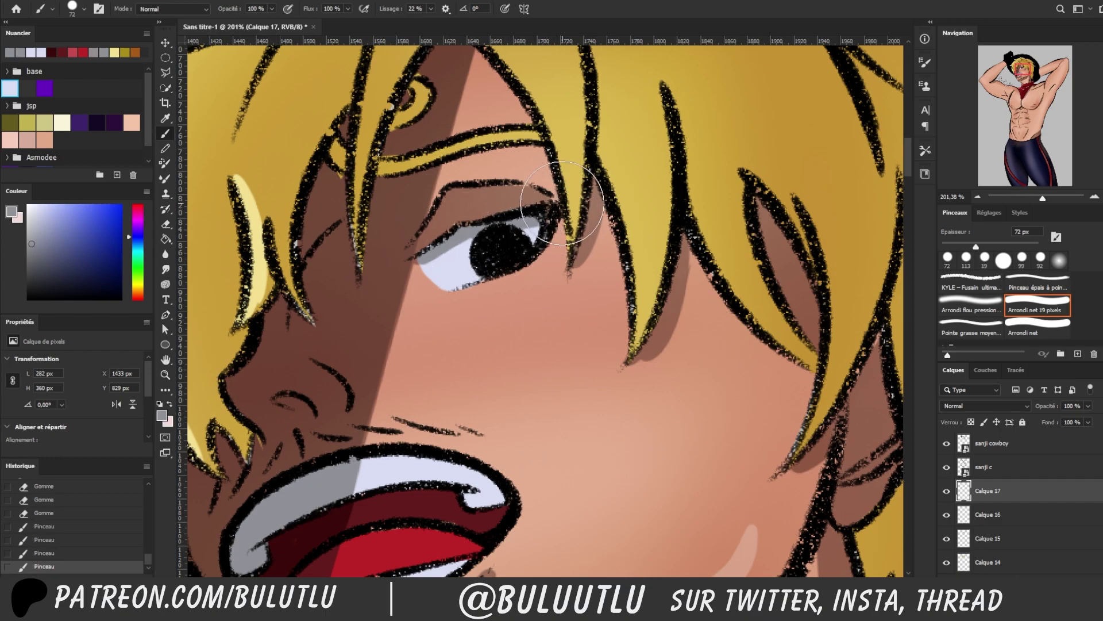
On a new layer, paint a small pale catchlight on the pupil, then zoom out
{"action": "left_click", "coordinate": [1021, 443]}
{"action": "left_click", "coordinate": [1078, 354]}
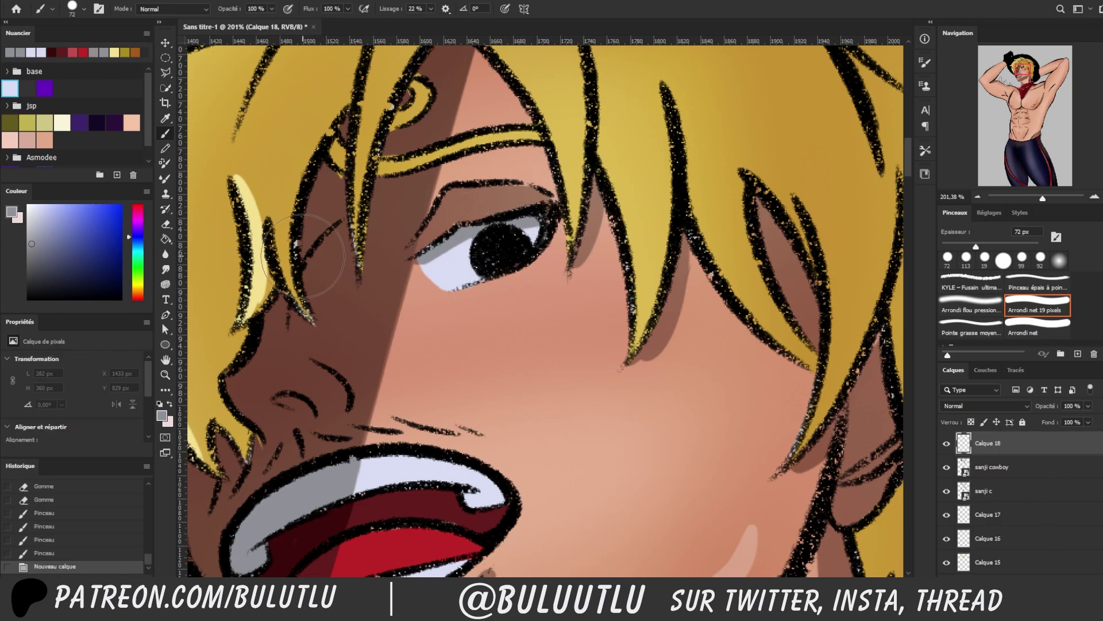
{"action": "left_click", "coordinate": [10, 87]}
{"action": "mouse_move", "coordinate": [476, 253]}
{"action": "left_mouse_down"}
{"action": "mouse_move", "coordinate": [489, 260]}
{"action": "mouse_move", "coordinate": [506, 236]}
{"action": "left_mouse_up"}
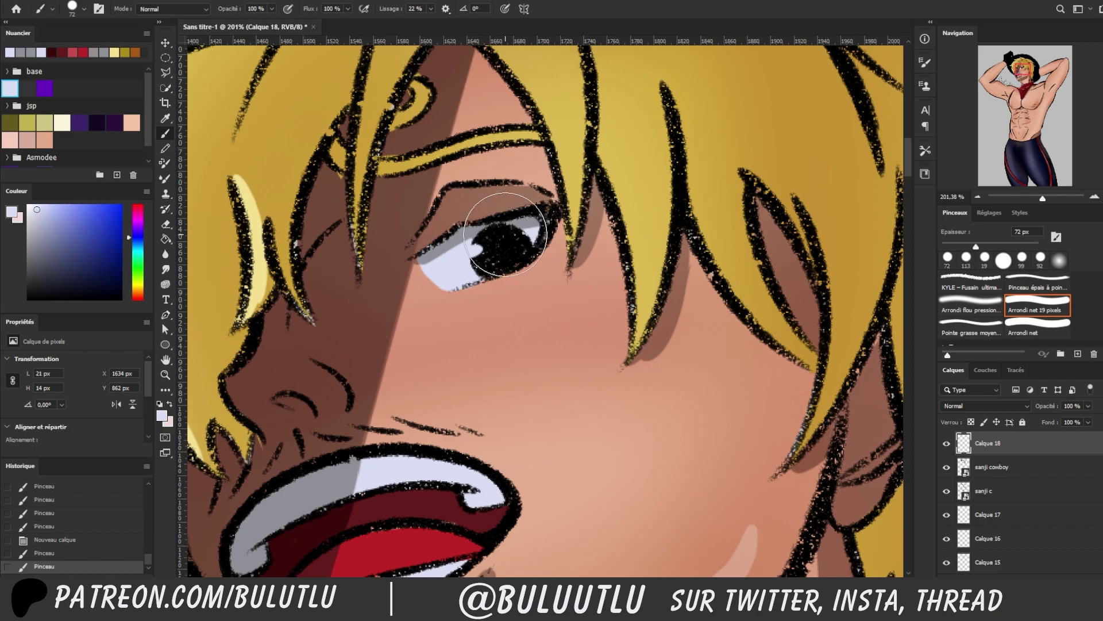
{"action": "left_click_drag", "start_coordinate": [1046, 195], "coordinate": [1036, 197]}
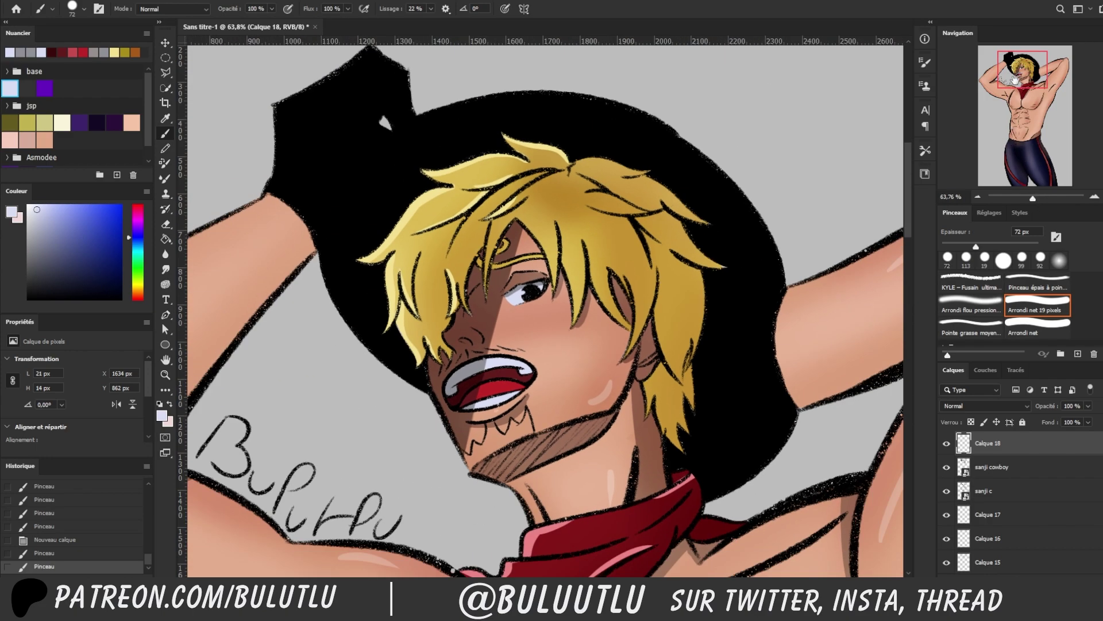
Sample the band's gold and extend the forehead band leftward on Calque 14
{"action": "key", "text": "i"}
{"action": "left_click", "coordinate": [560, 198]}
{"action": "key", "text": "b"}
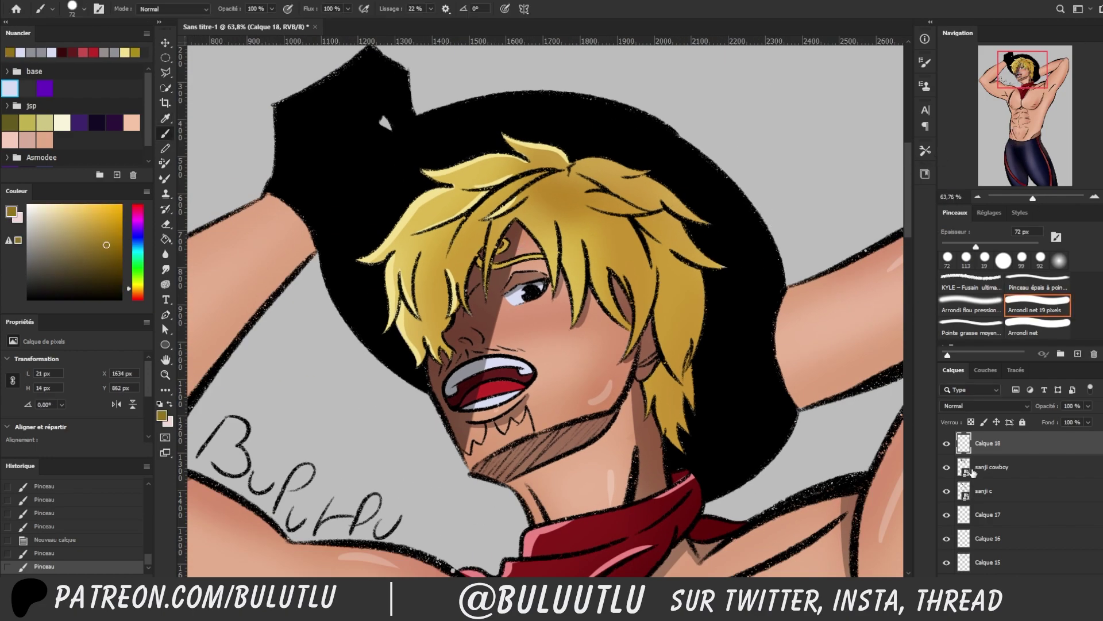
{"action": "scroll", "coordinate": [1012, 500], "scroll_direction": "down", "scroll_amount": 3}
{"action": "left_click", "coordinate": [947, 510]}
{"action": "left_click", "coordinate": [989, 510]}
{"action": "left_click_drag", "start_coordinate": [1033, 198], "coordinate": [1038, 197]}
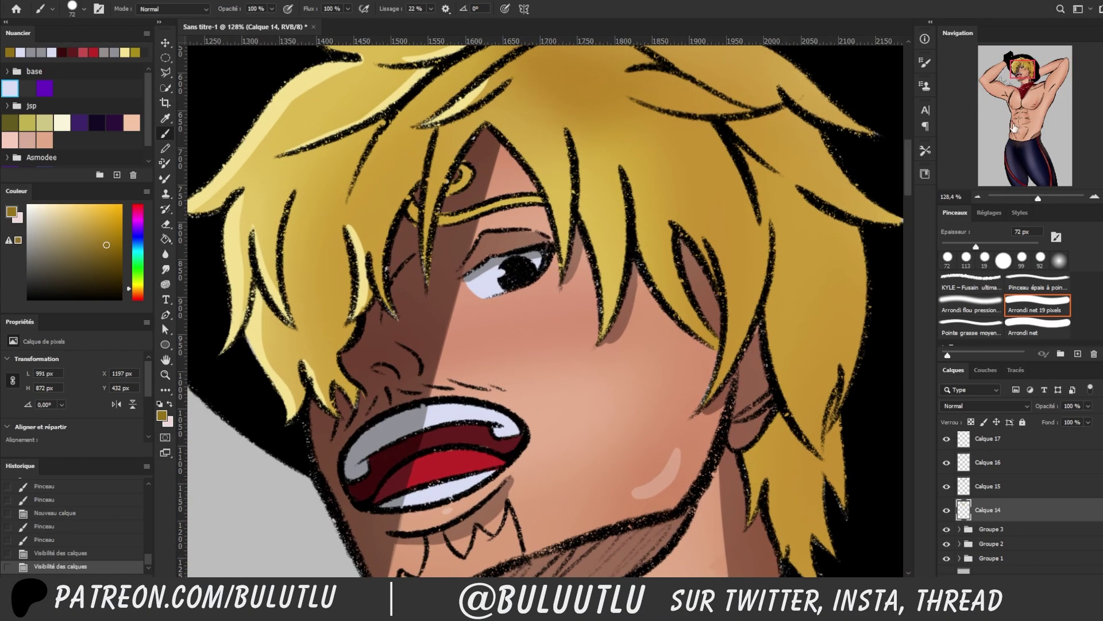
{"action": "mouse_move", "coordinate": [477, 216]}
{"action": "left_mouse_down"}
{"action": "mouse_move", "coordinate": [431, 214]}
{"action": "mouse_move", "coordinate": [425, 230]}
{"action": "mouse_move", "coordinate": [415, 217]}
{"action": "left_mouse_up"}
{"action": "left_click_drag", "start_coordinate": [415, 218], "coordinate": [418, 222]}
{"action": "left_click_drag", "start_coordinate": [1038, 198], "coordinate": [1036, 198]}
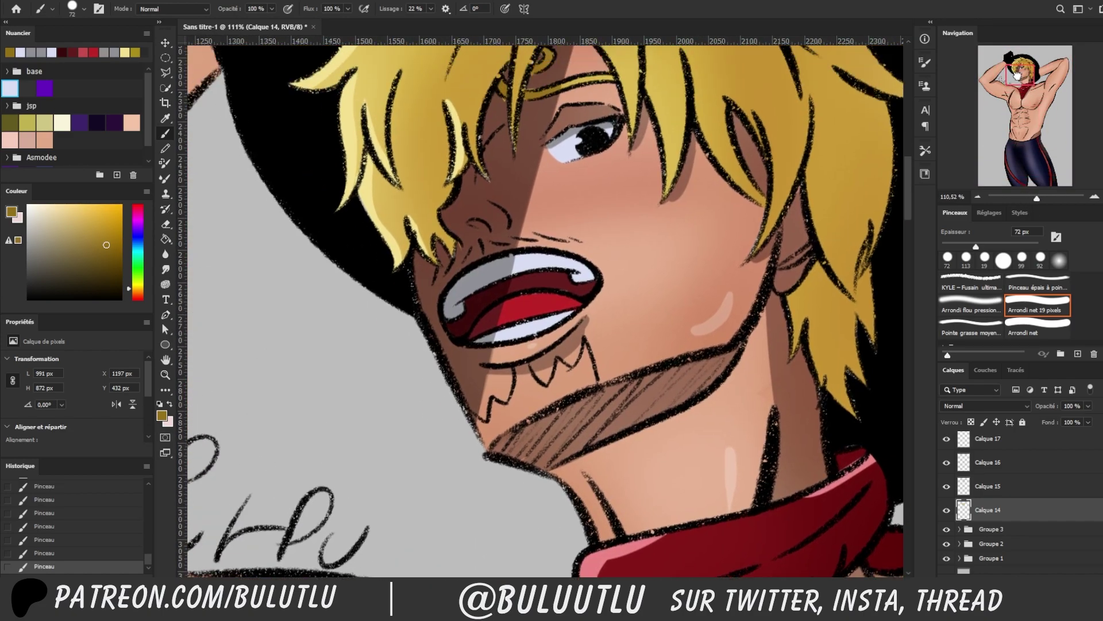
Undo a stray brown jaw stroke and thicken the black zigzag jaw line
{"action": "left_click", "coordinate": [137, 295]}
{"action": "left_click_drag", "start_coordinate": [467, 417], "coordinate": [475, 448]}
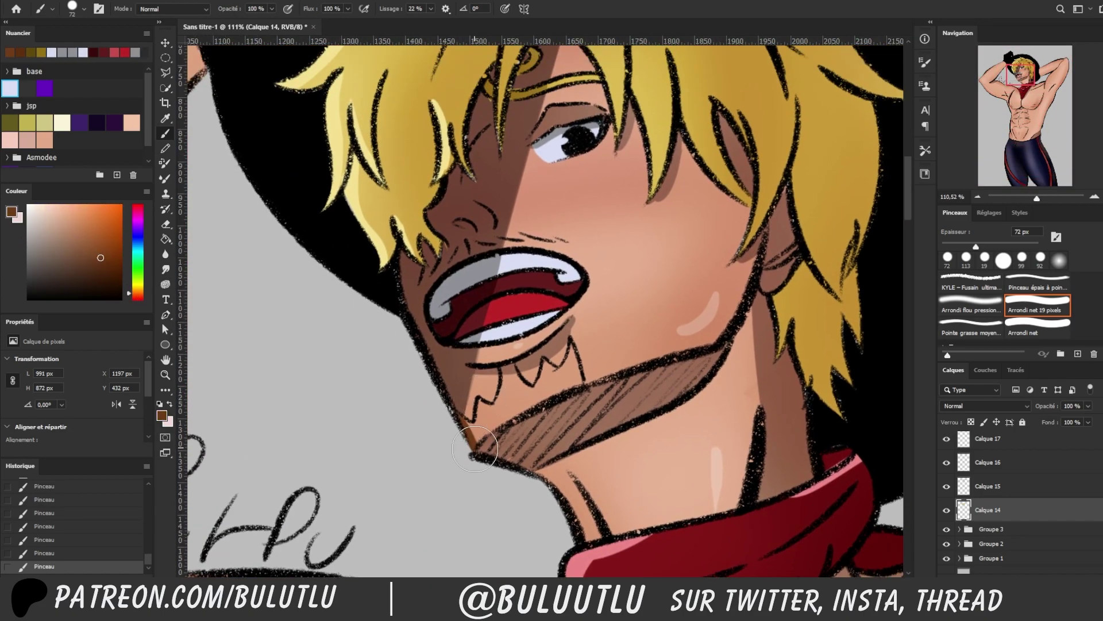
{"action": "left_click", "coordinate": [478, 429], "text": "alt"}
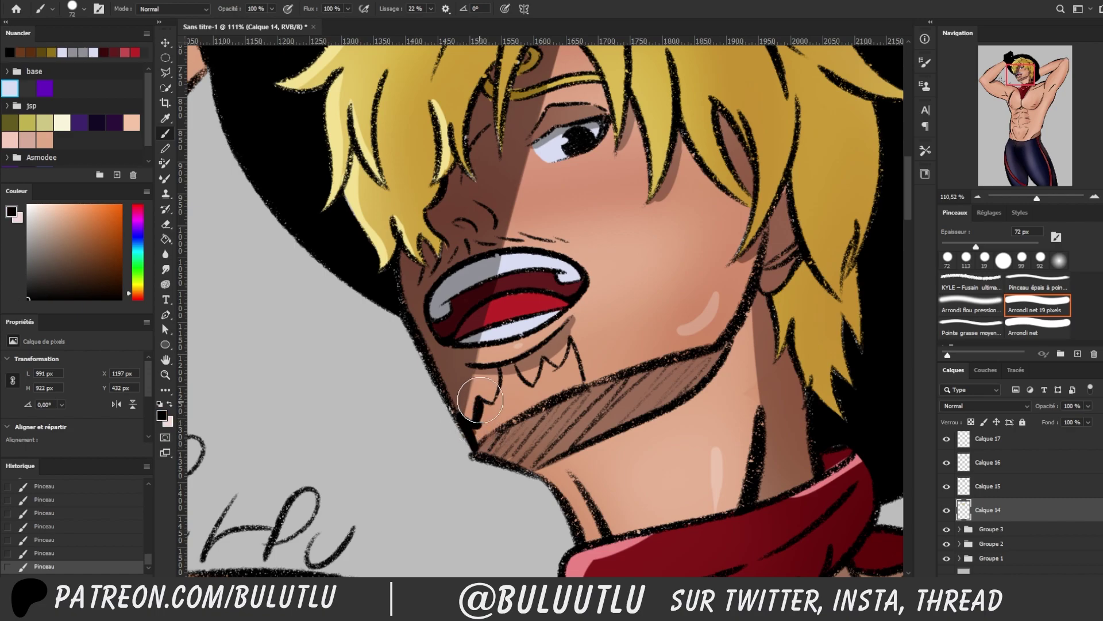
{"action": "key", "text": "ctrl+z"}
{"action": "left_click_drag", "start_coordinate": [481, 403], "coordinate": [491, 389]}
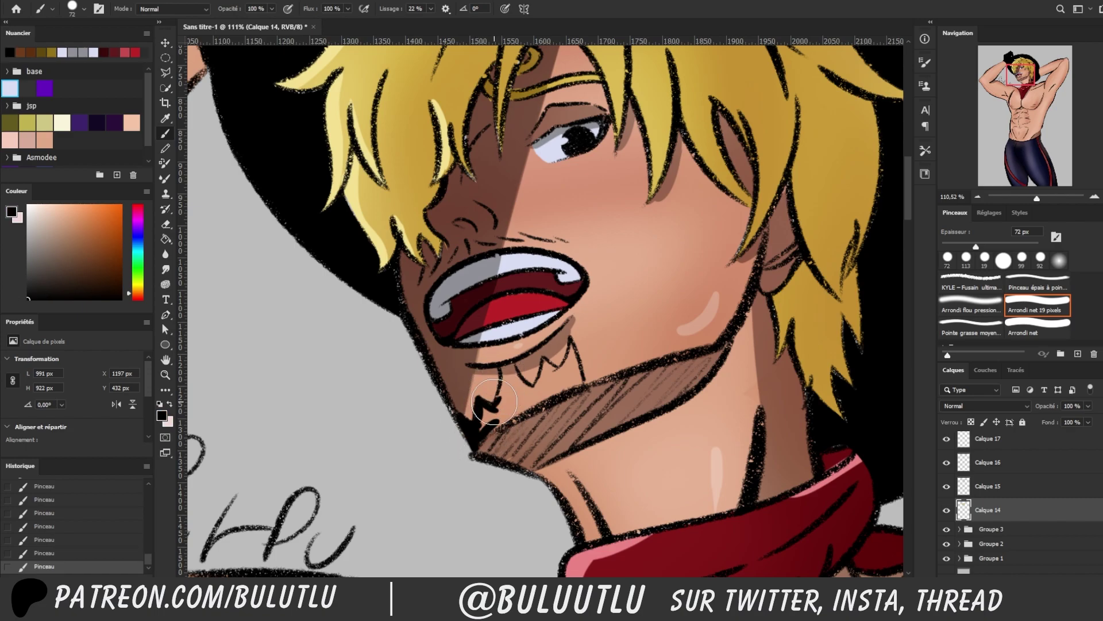